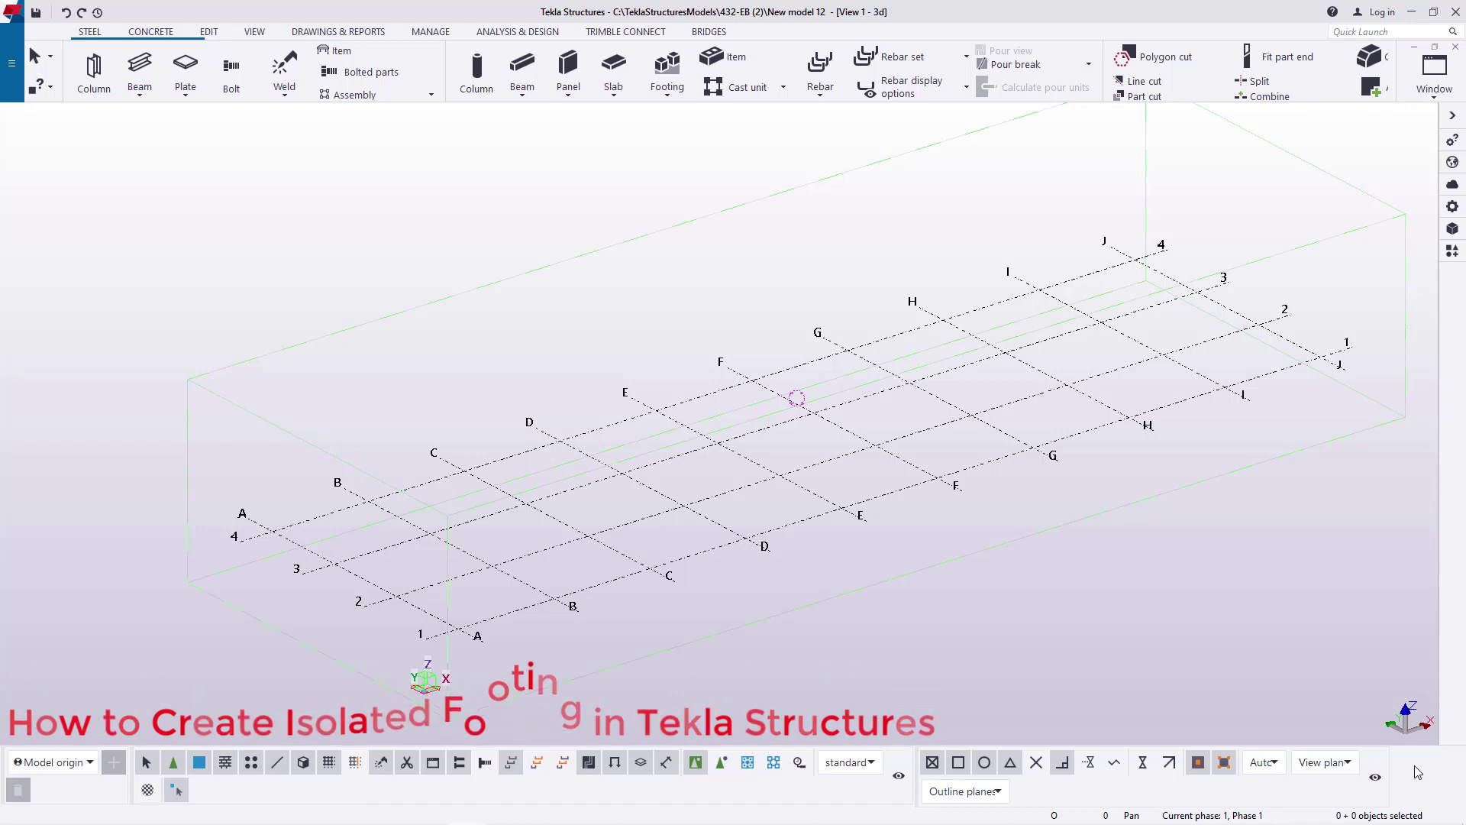
# Place the FOOTING_ISO component from the applications catalogue at grid intersection A-1 and end the placement
pyautogui.click(1456, 253)
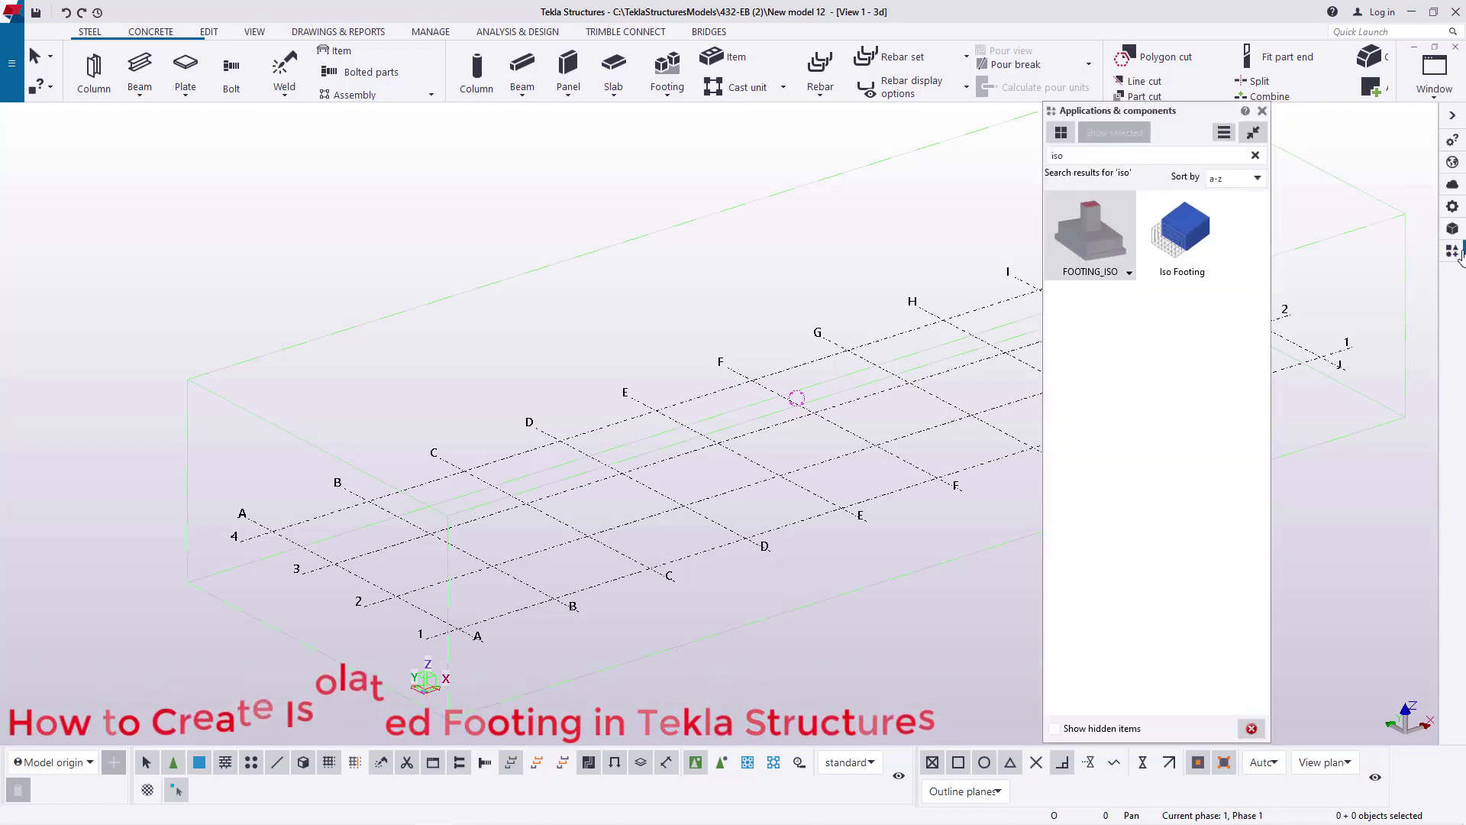
pyautogui.click(1074, 155)
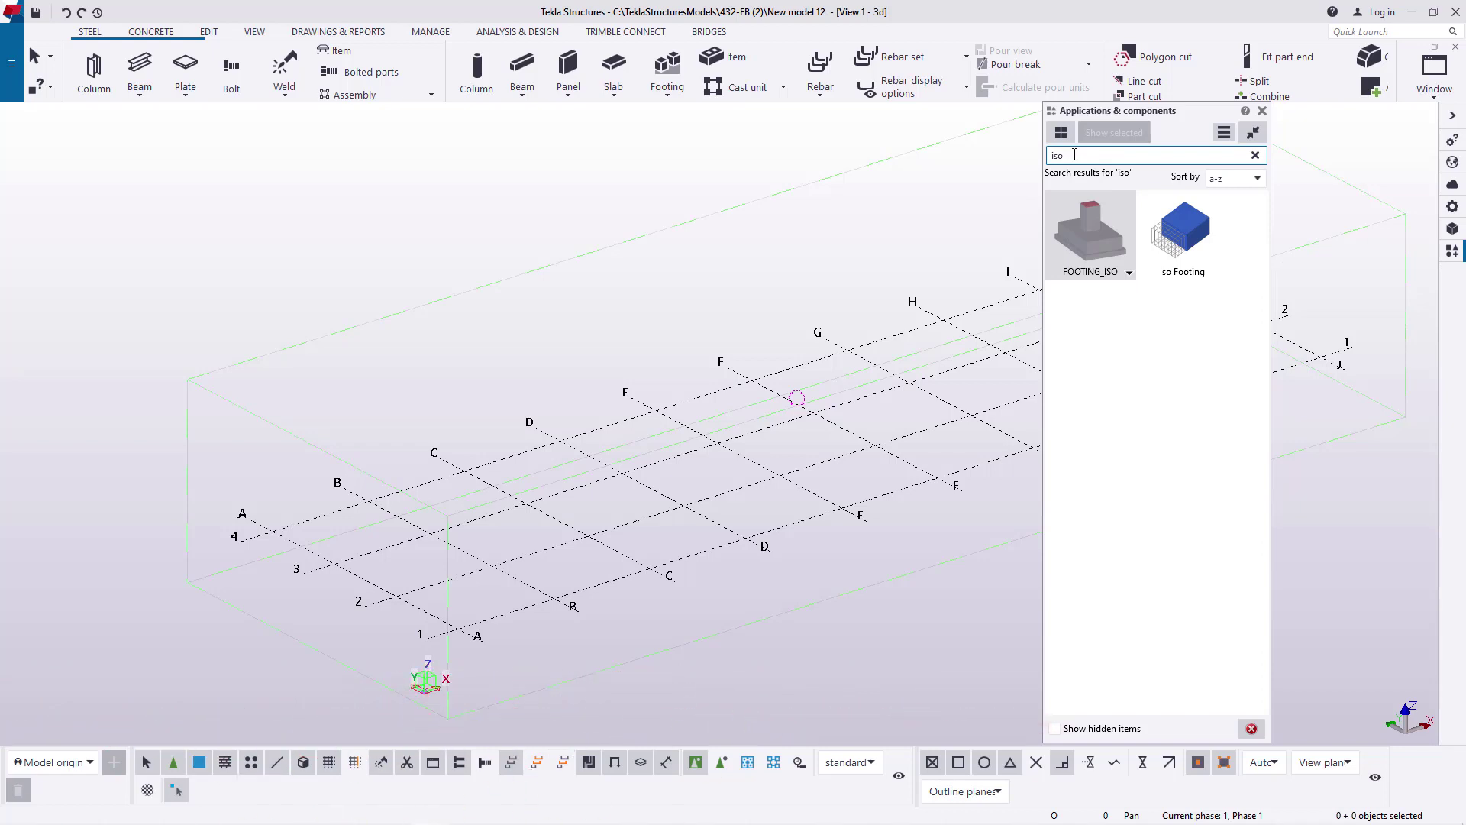
pyautogui.click(1088, 251)
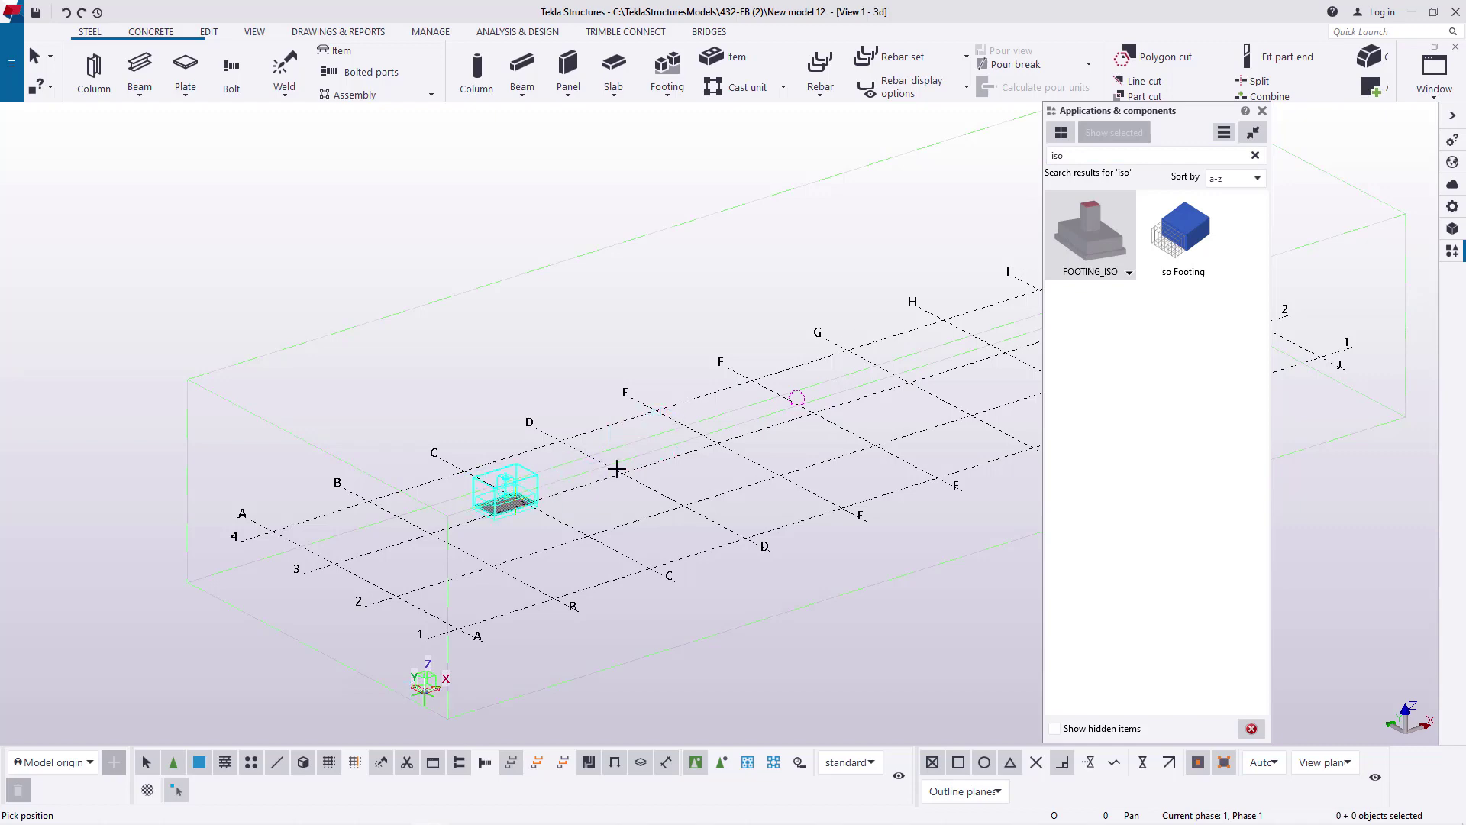
pyautogui.scroll(1, 450, 634)
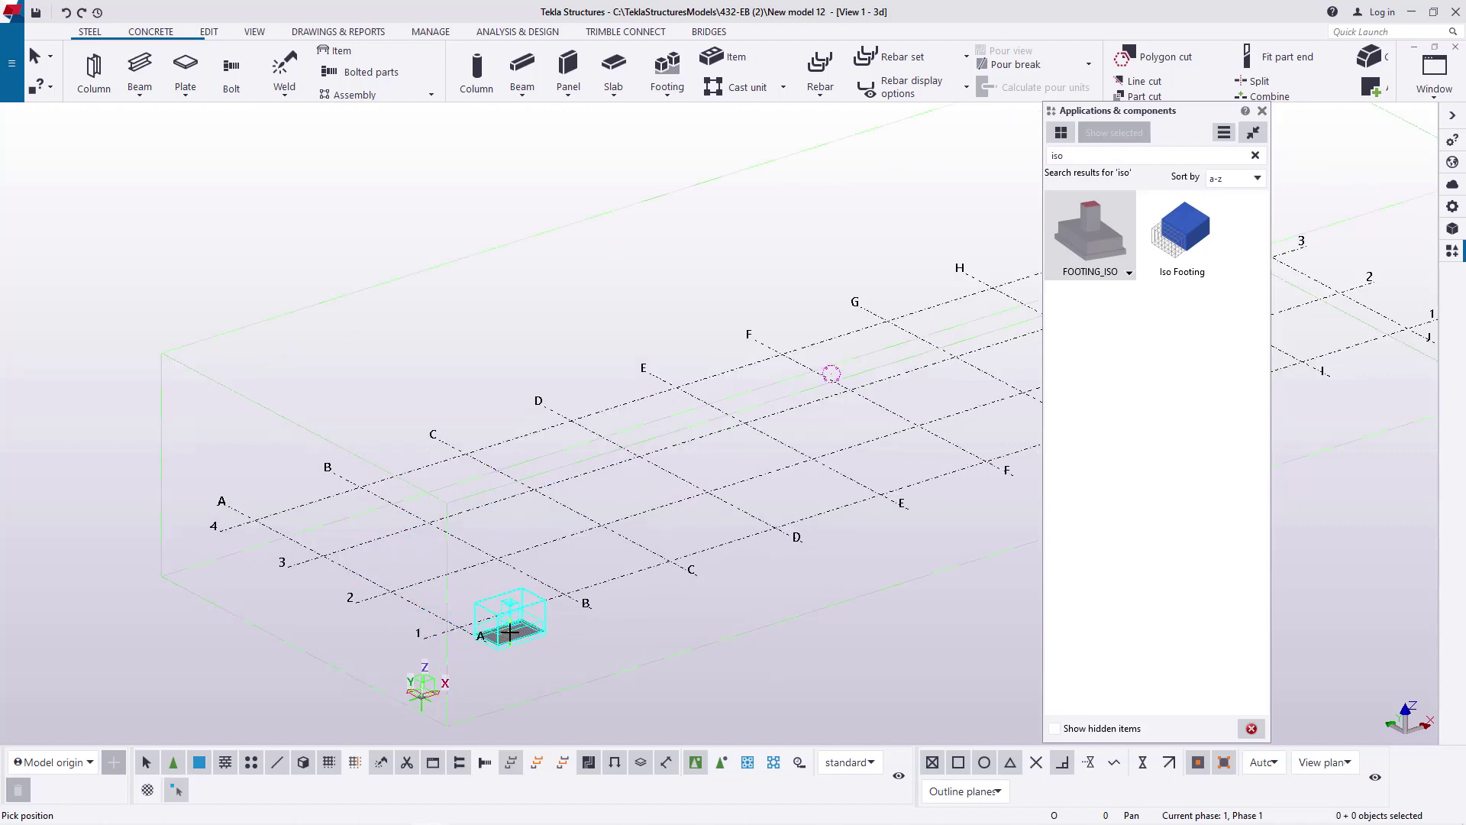
pyautogui.scroll(5, 496, 626)
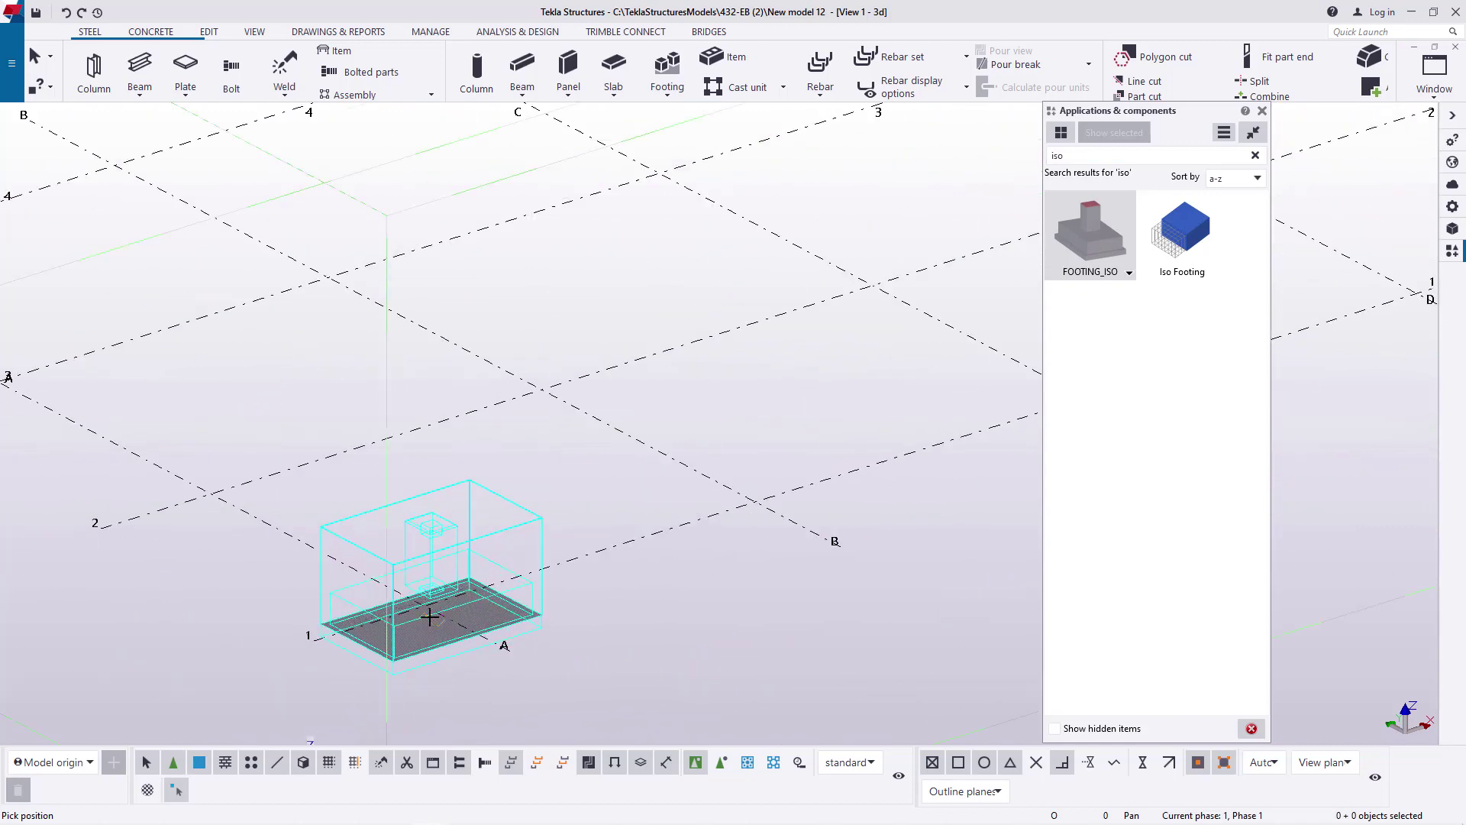
pyautogui.scroll(3, 426, 607)
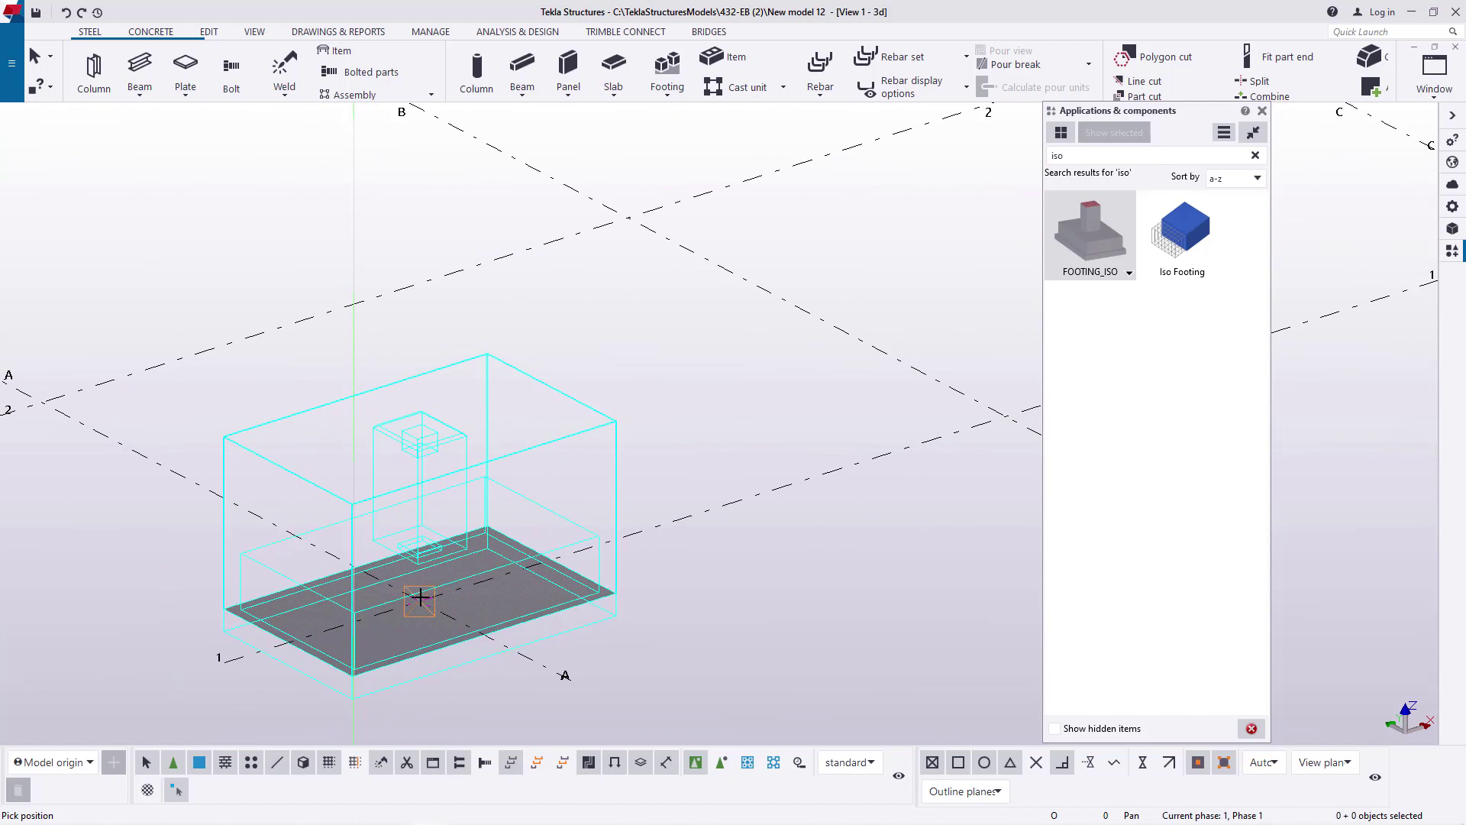
pyautogui.click(420, 596)
pyautogui.rightClick(671, 334)
pyautogui.click(727, 340)
# Rotate the model to examine the footing's pedestal, base and bottom layer at grid intersection A-1
pyautogui.scroll(3, 379, 603)
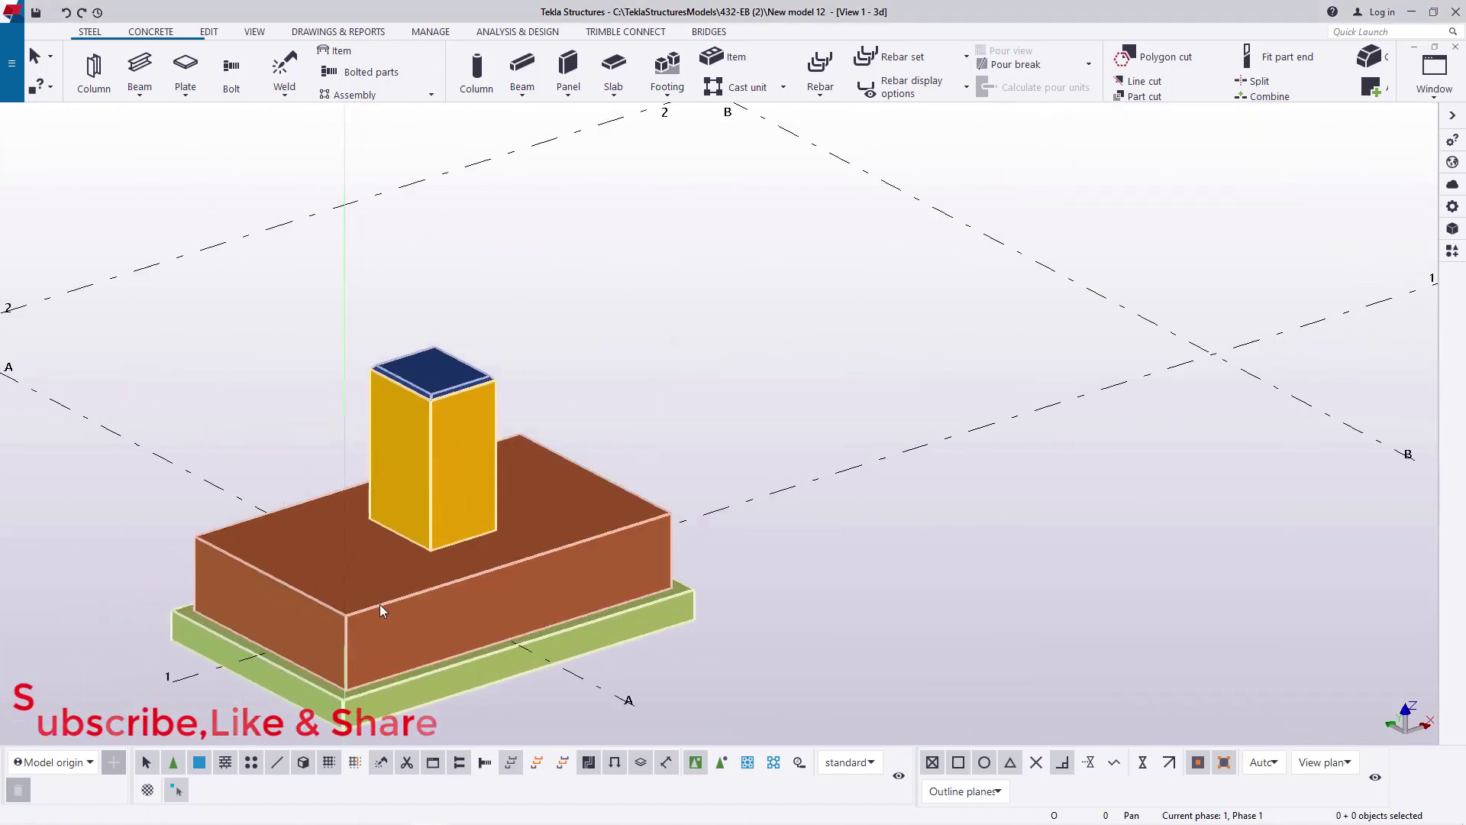
pyautogui.click(254, 31)
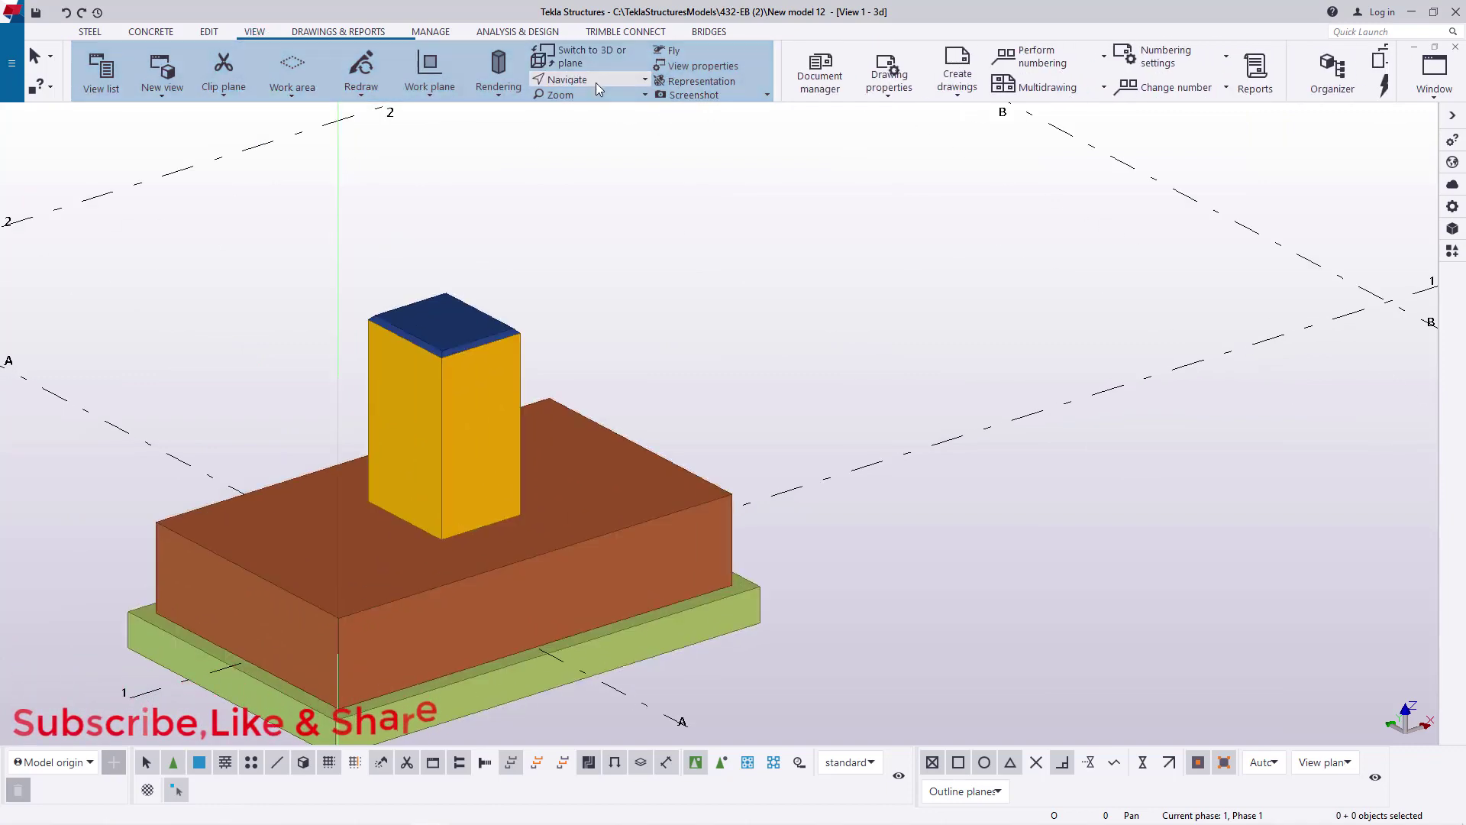
pyautogui.click(598, 80)
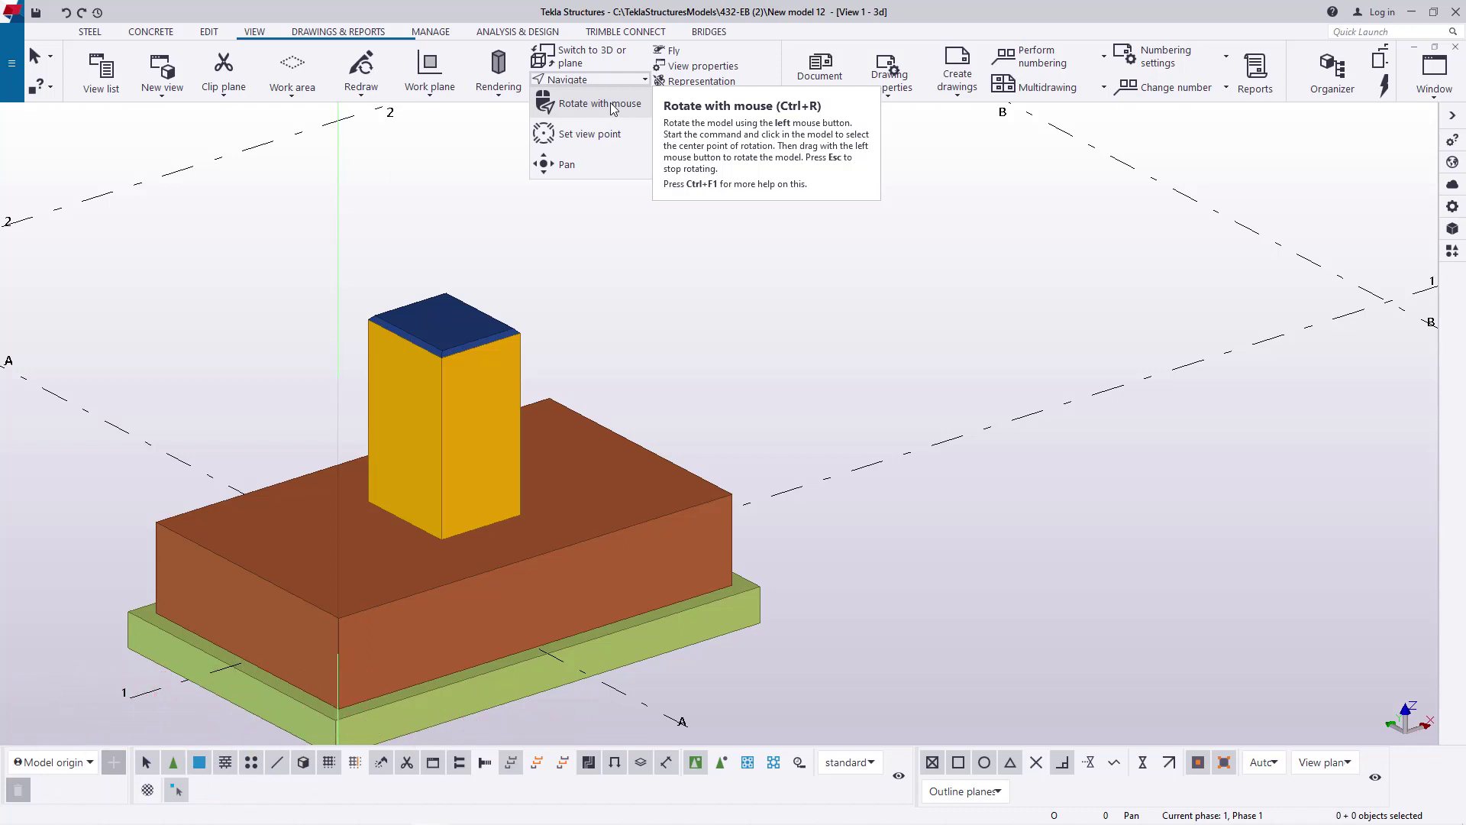
pyautogui.click(603, 103)
pyautogui.moveTo(649, 512); pyautogui.dragTo(633, 554)
pyautogui.moveTo(498, 578); pyautogui.dragTo(627, 556)
pyautogui.scroll(2, 768, 443)
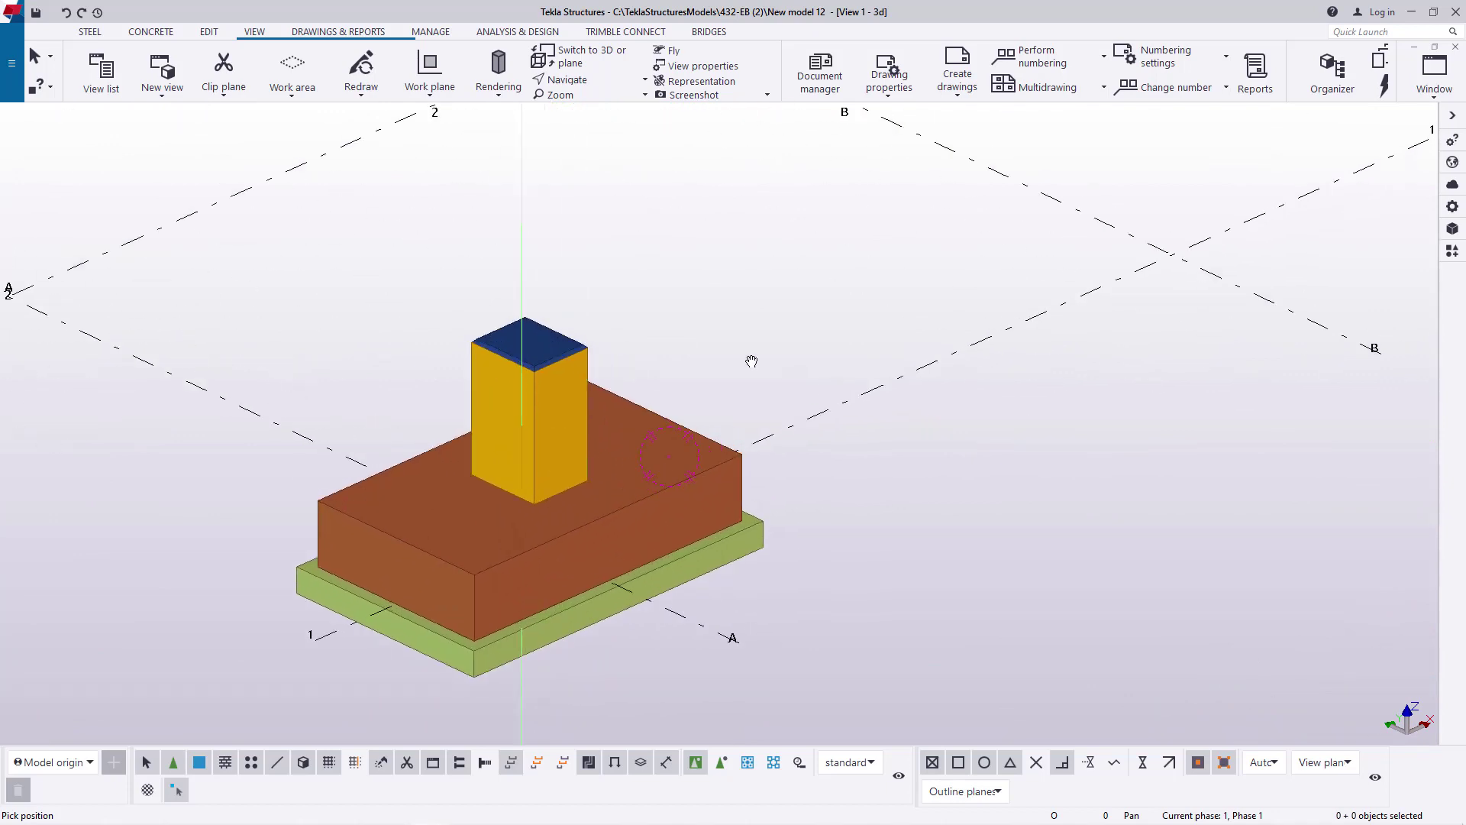
pyautogui.rightClick(748, 357)
pyautogui.press('Escape')
pyautogui.scroll(4, 539, 359)
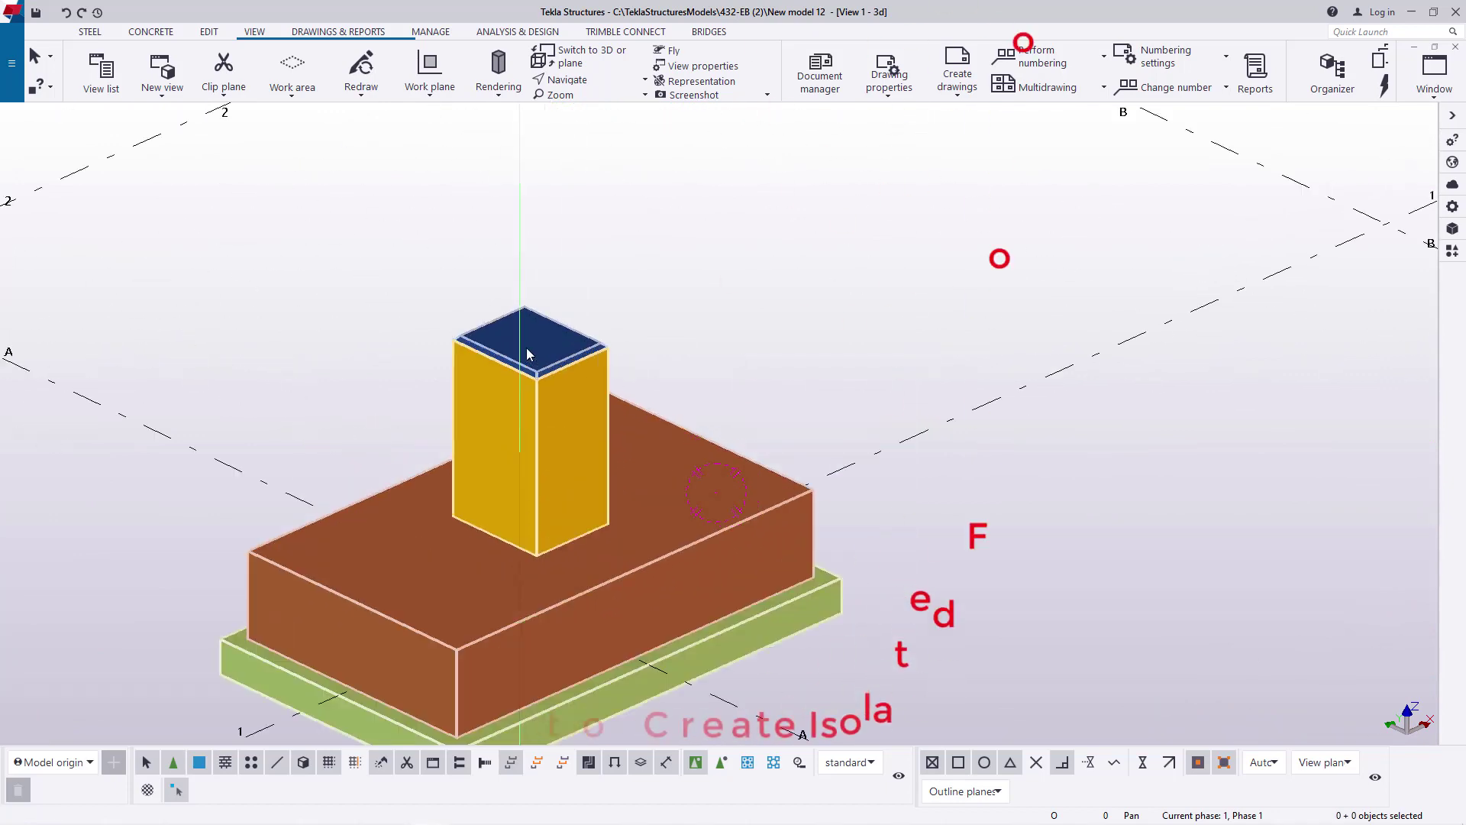
pyautogui.scroll(-2, 648, 483)
pyautogui.scroll(-3, 648, 483)
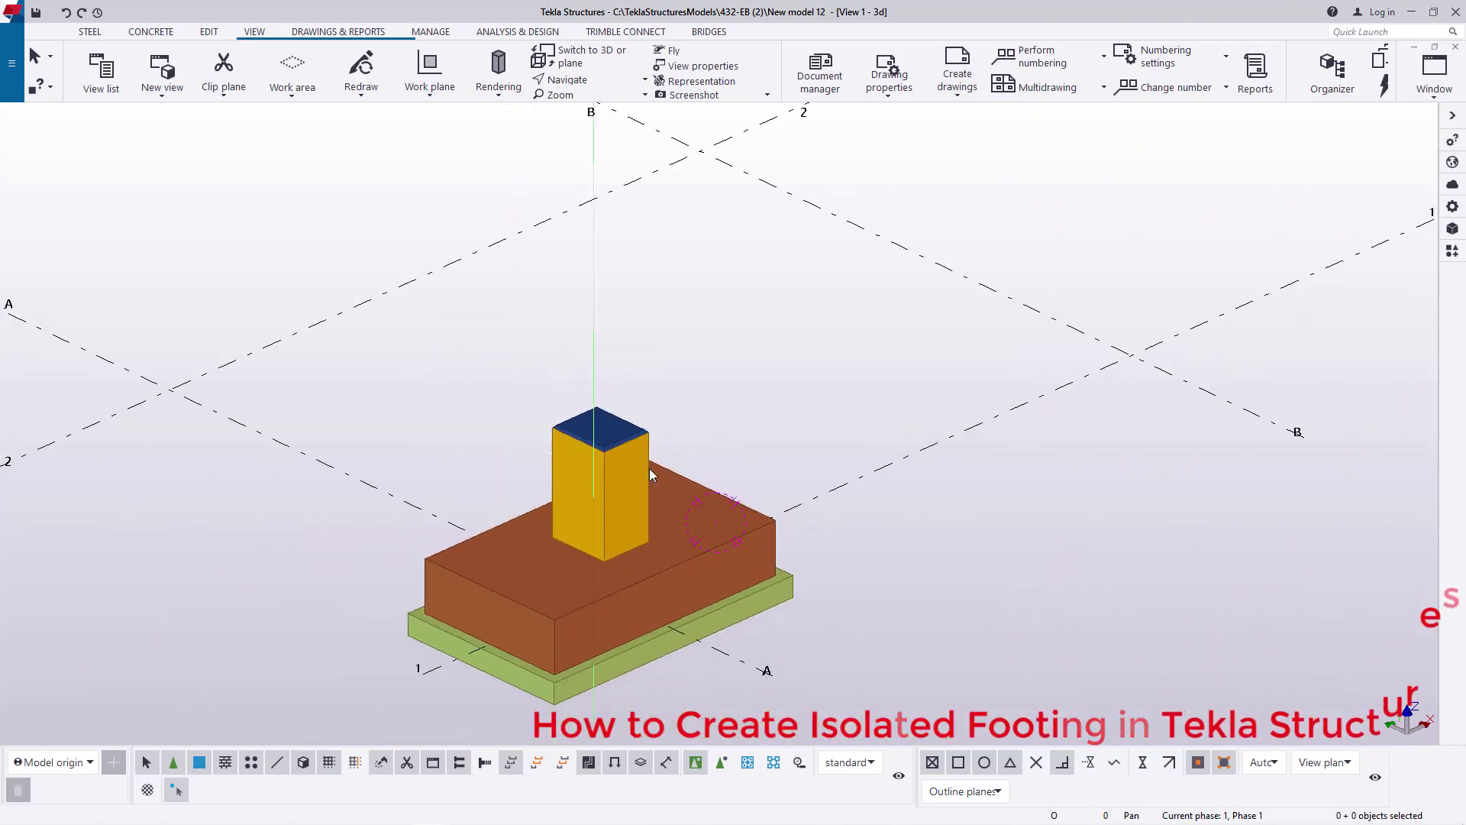
pyautogui.scroll(3, 640, 465)
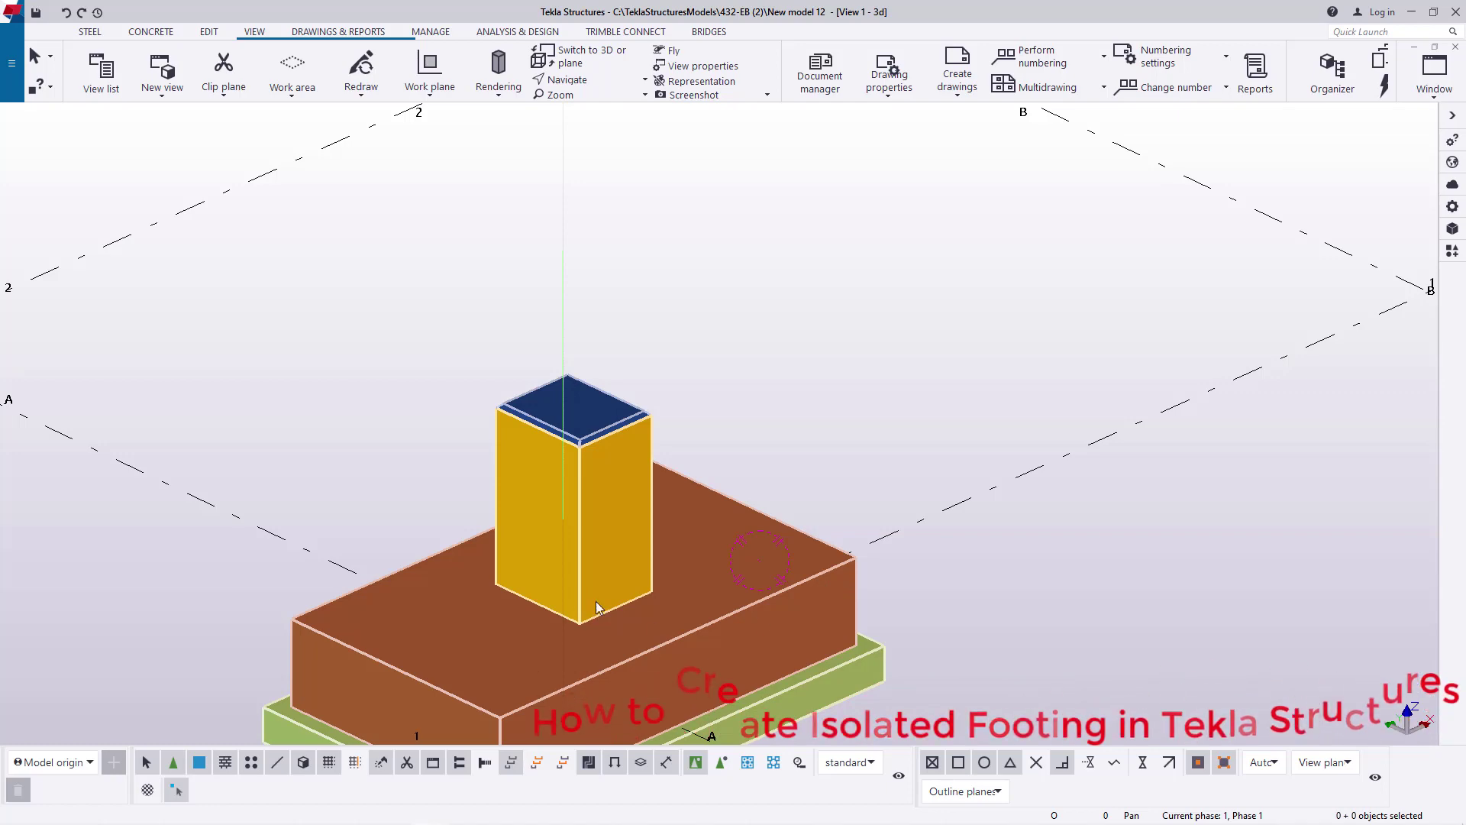
pyautogui.keyDown('ctrl'); pyautogui.moveTo(576, 593); pyautogui.dragTo(699, 513, button='middle'); pyautogui.keyUp('ctrl')
pyautogui.scroll(-2, 699, 545)
pyautogui.scroll(3, 695, 547)
# Open the footing component's properties and set the pedestal height to 600
pyautogui.doubleClick(695, 546)
pyautogui.scroll(2, 607, 456)
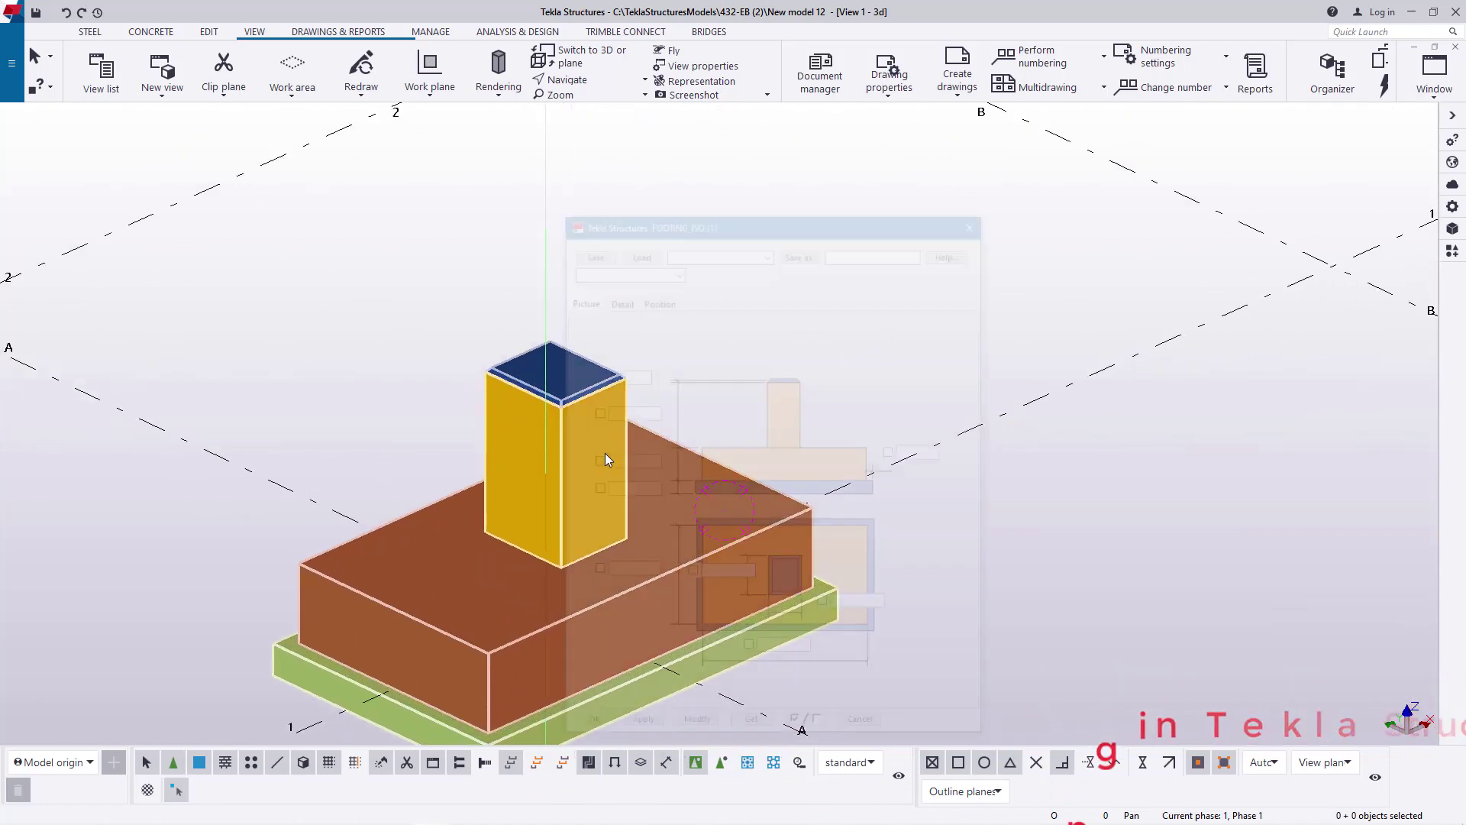
pyautogui.moveTo(811, 221); pyautogui.dragTo(1088, 139)
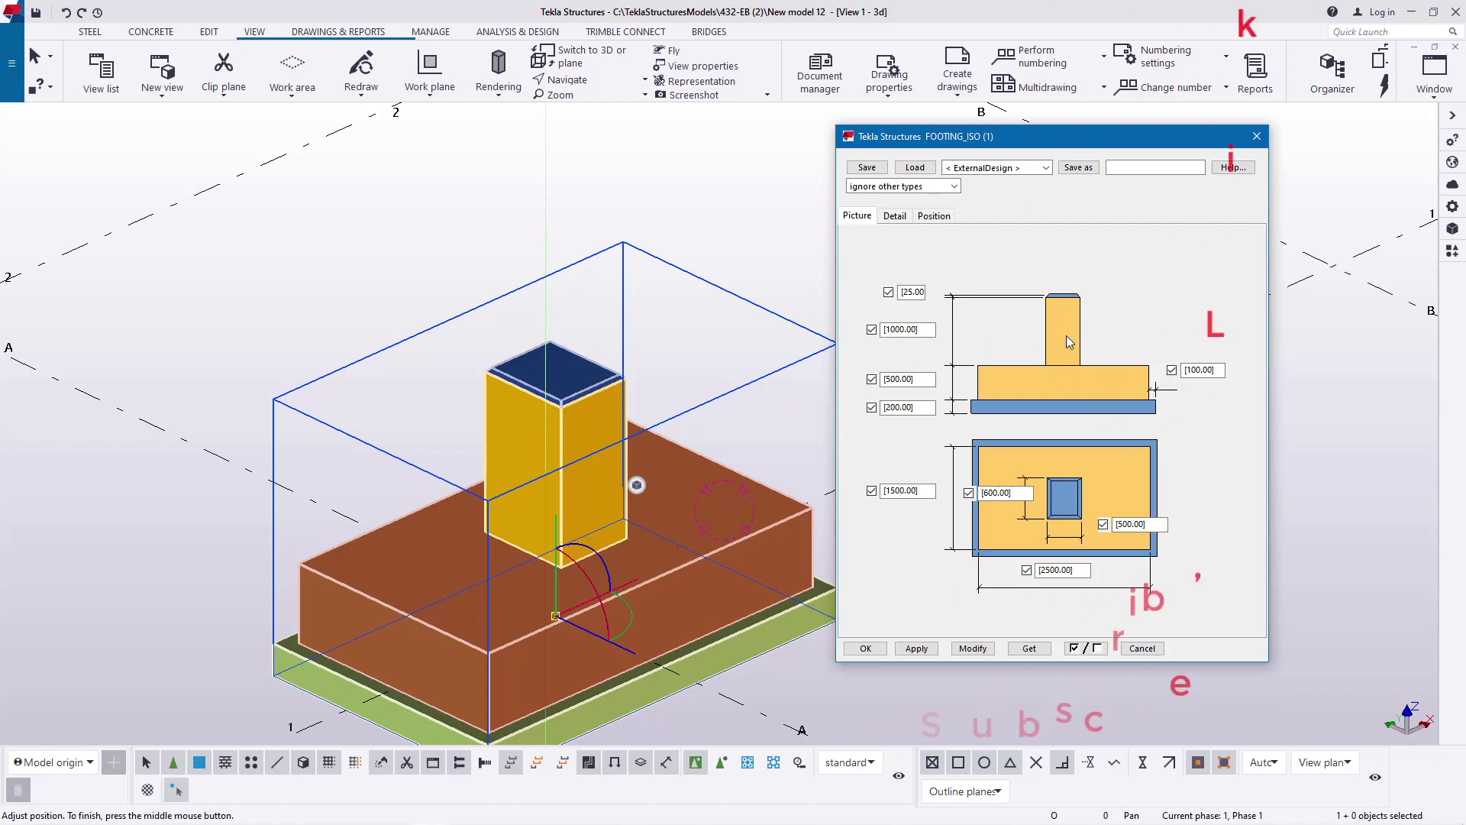
pyautogui.moveTo(929, 331); pyautogui.dragTo(876, 340)
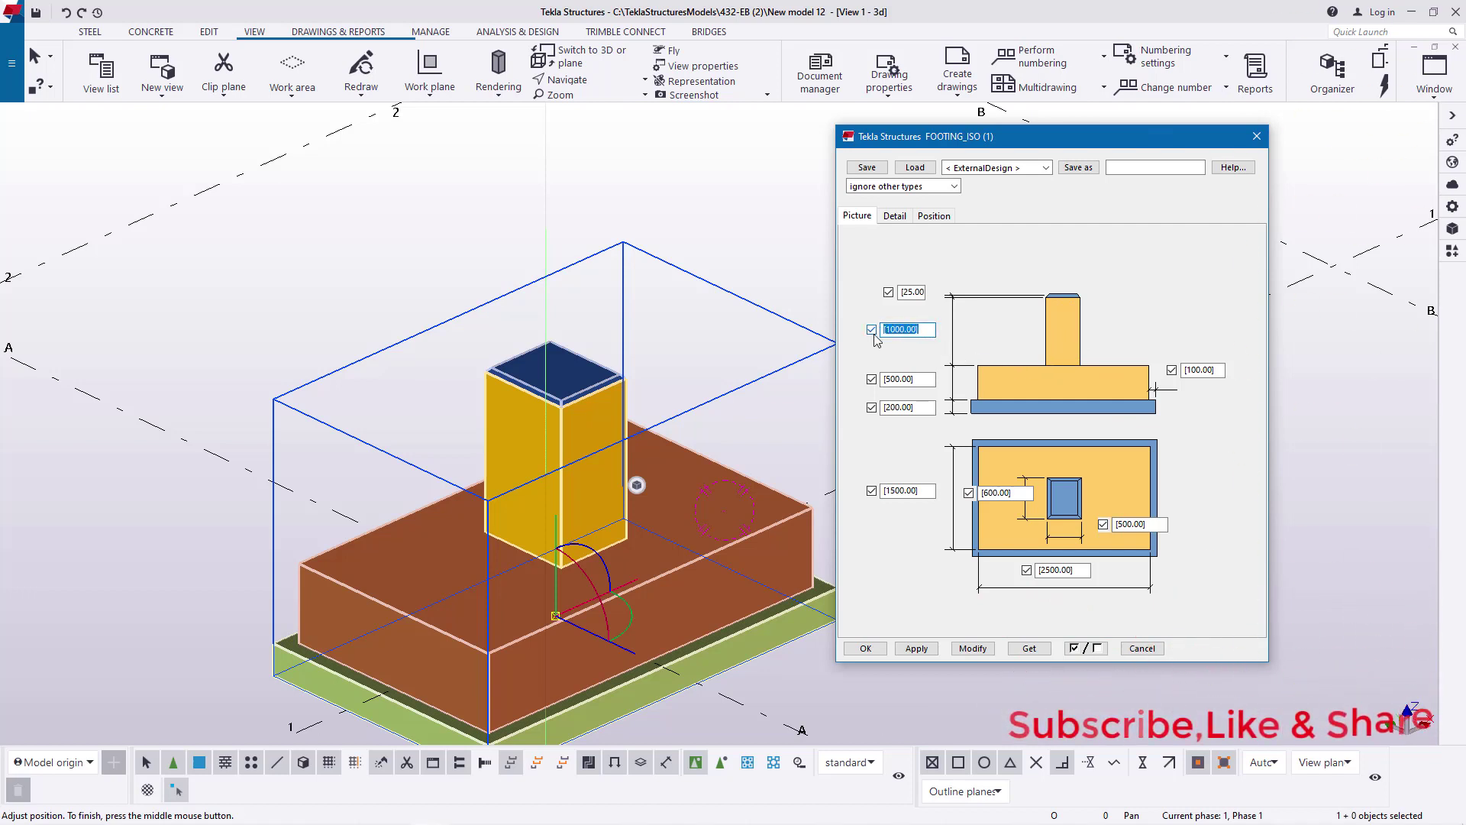
pyautogui.write('600')
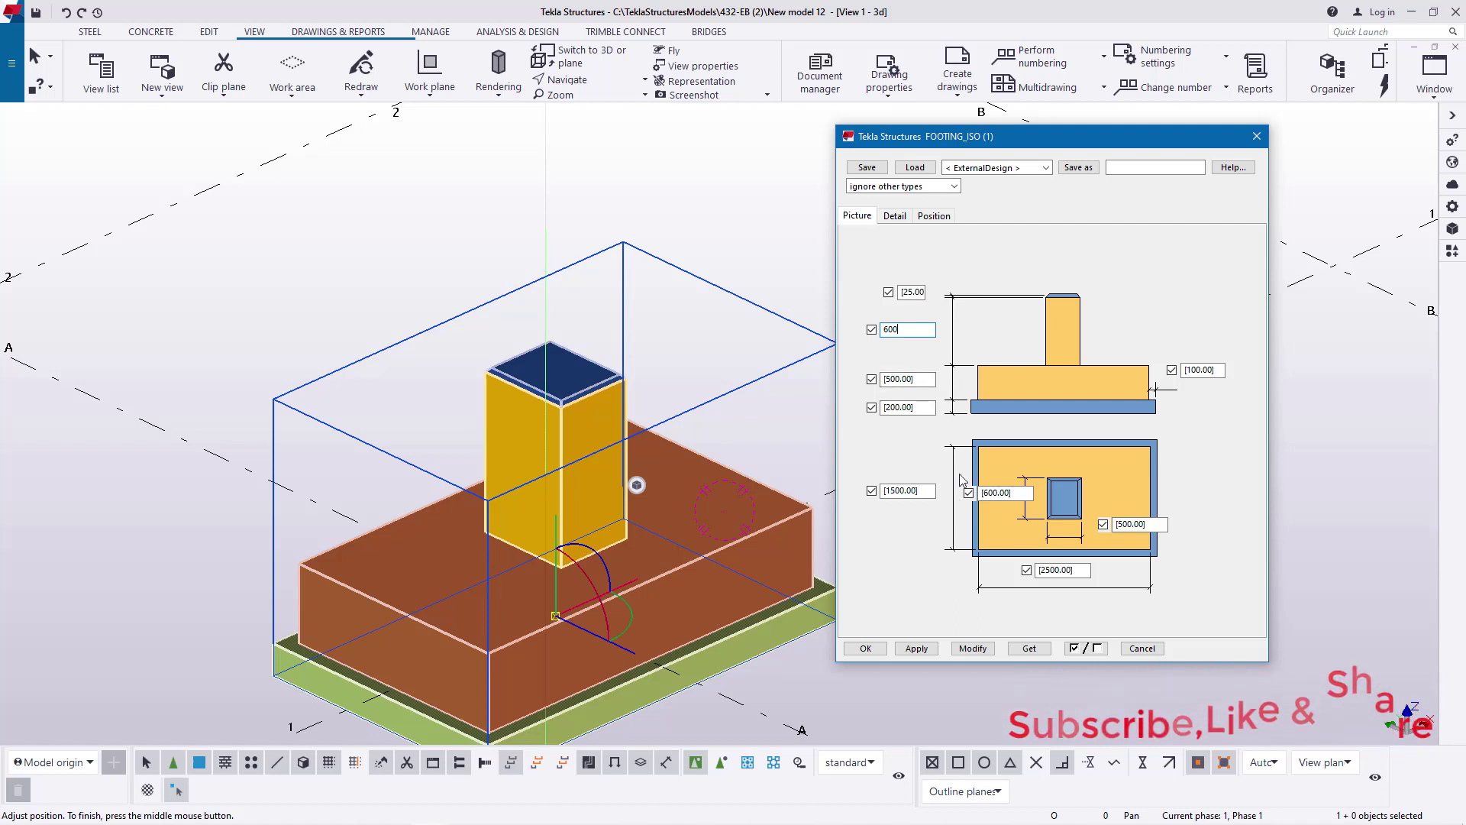
# Set both plan dimensions of the footing base to 2000 and the pedestal's horizontal plan dimension to 6000
pyautogui.moveTo(933, 491); pyautogui.dragTo(871, 493)
pyautogui.write('2000')
pyautogui.click(1067, 572)
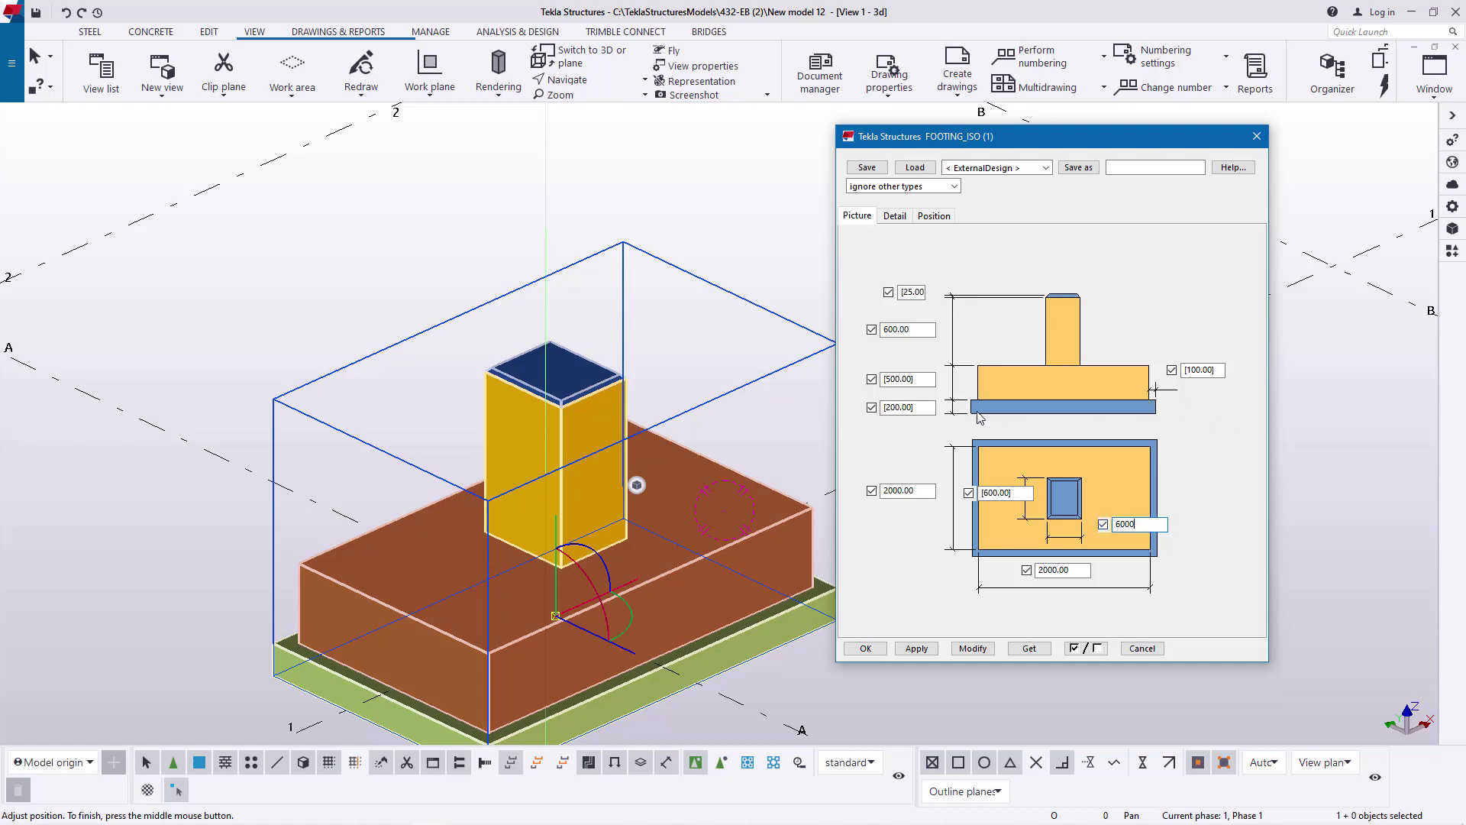
# Review the component's detail and position settings, and apply the new dimensions to the selected footing
pyautogui.click(895, 217)
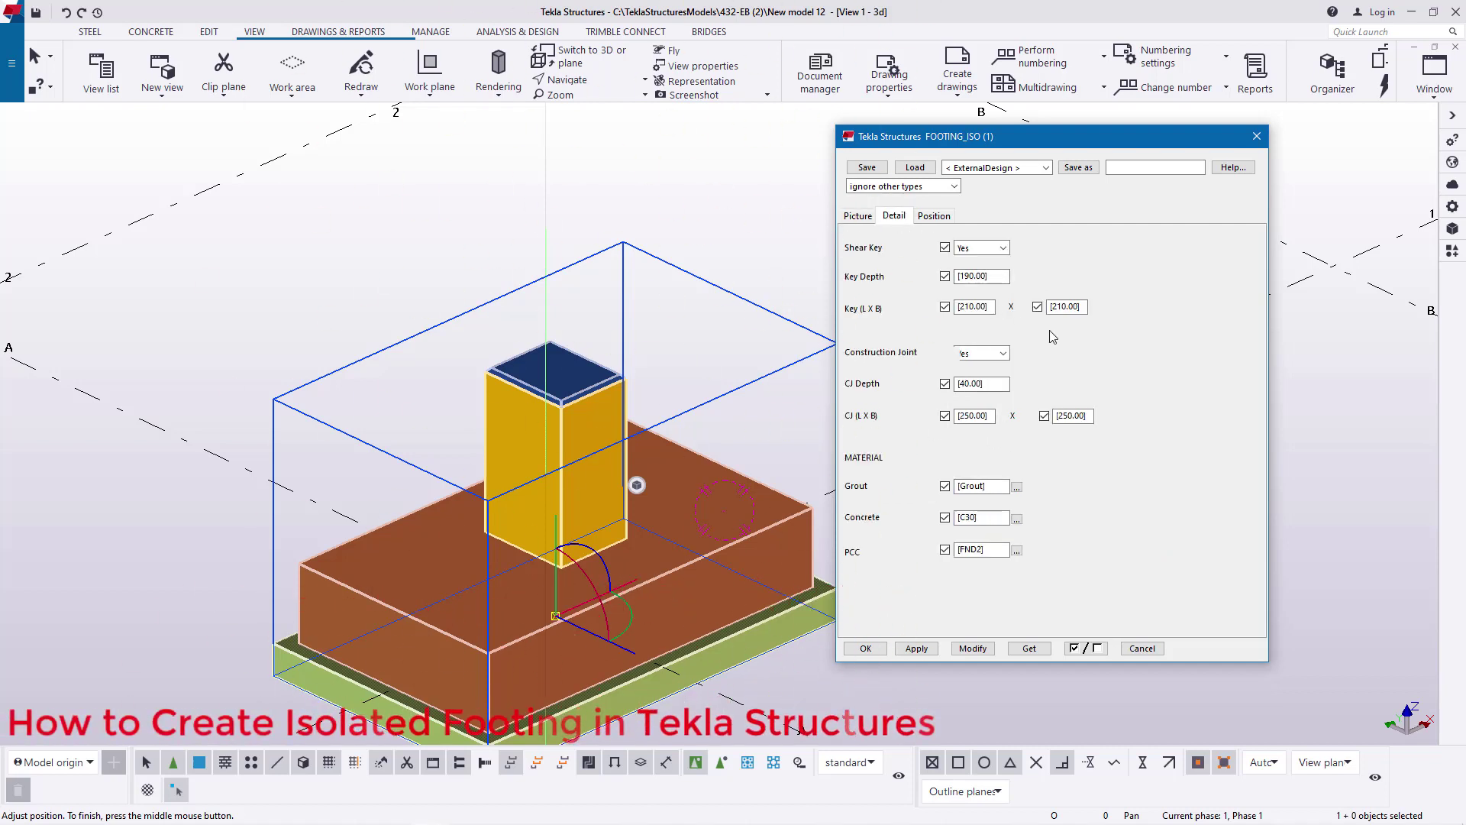
pyautogui.click(928, 217)
pyautogui.click(1028, 648)
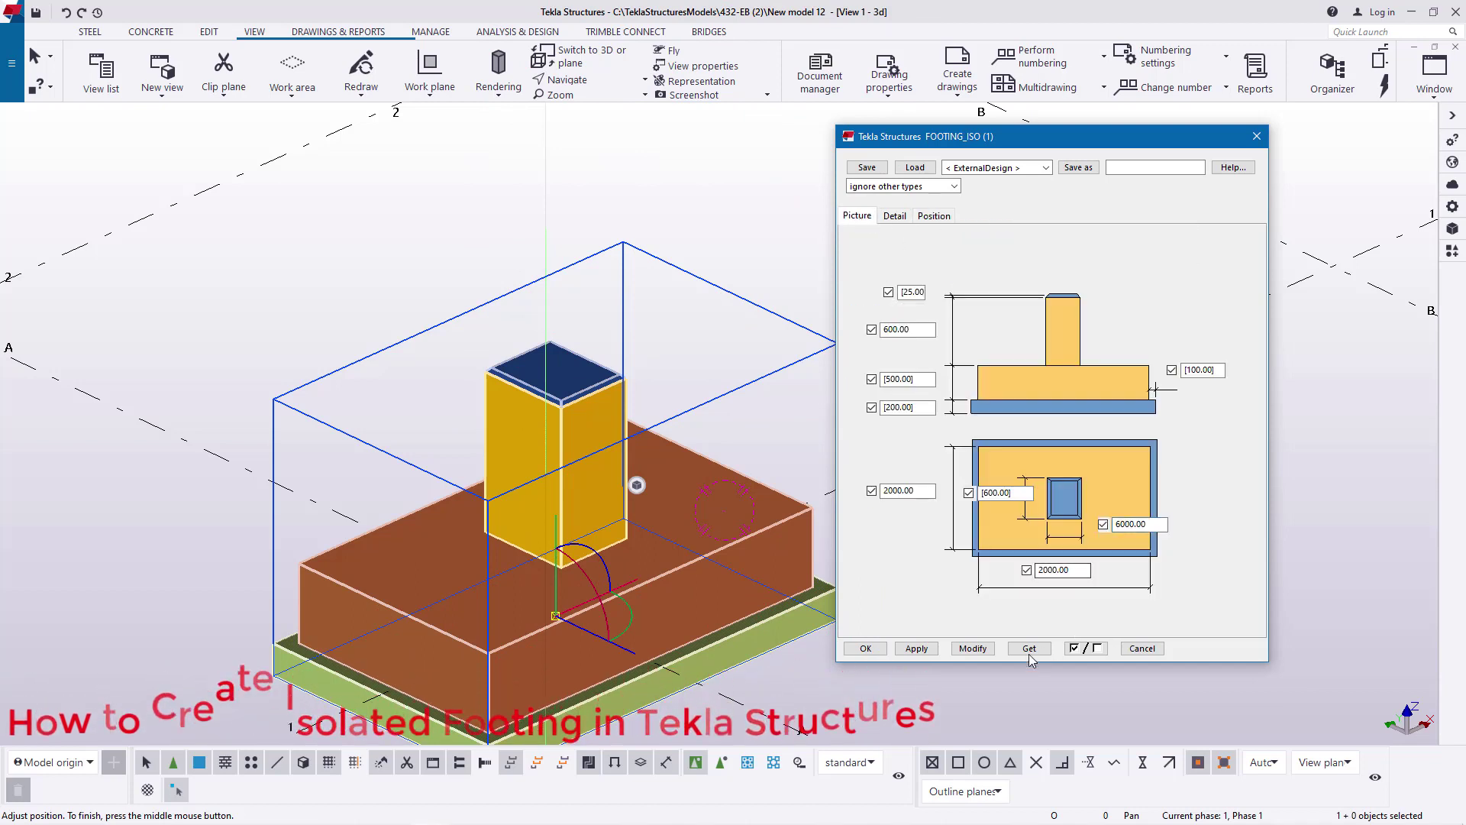
pyautogui.click(975, 648)
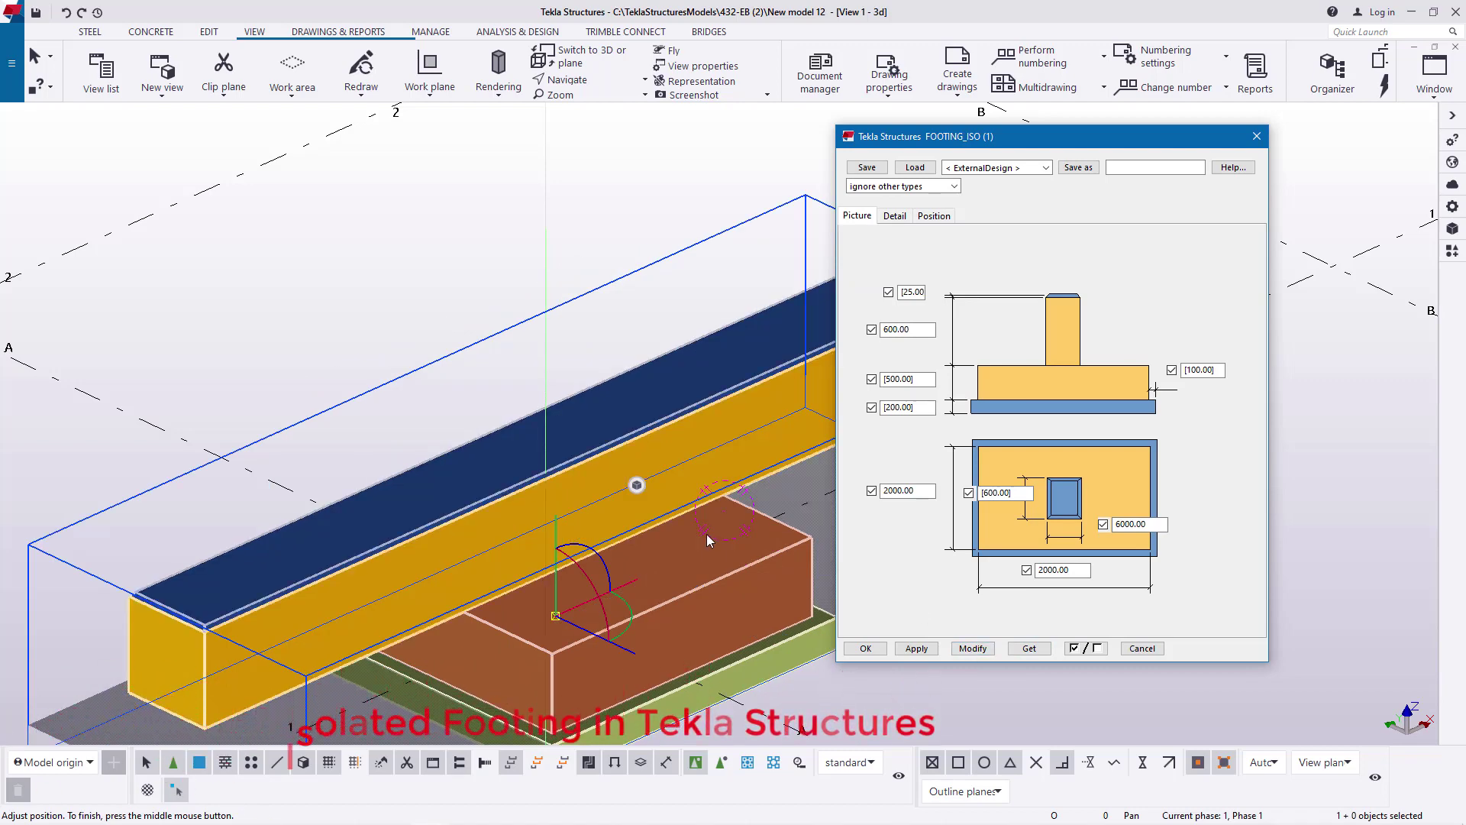
# Set the pedestal's horizontal plan dimension to 600, apply it to the footing and close the component properties
pyautogui.scroll(-2, 546, 509)
pyautogui.scroll(-1, 546, 509)
pyautogui.scroll(1, 620, 537)
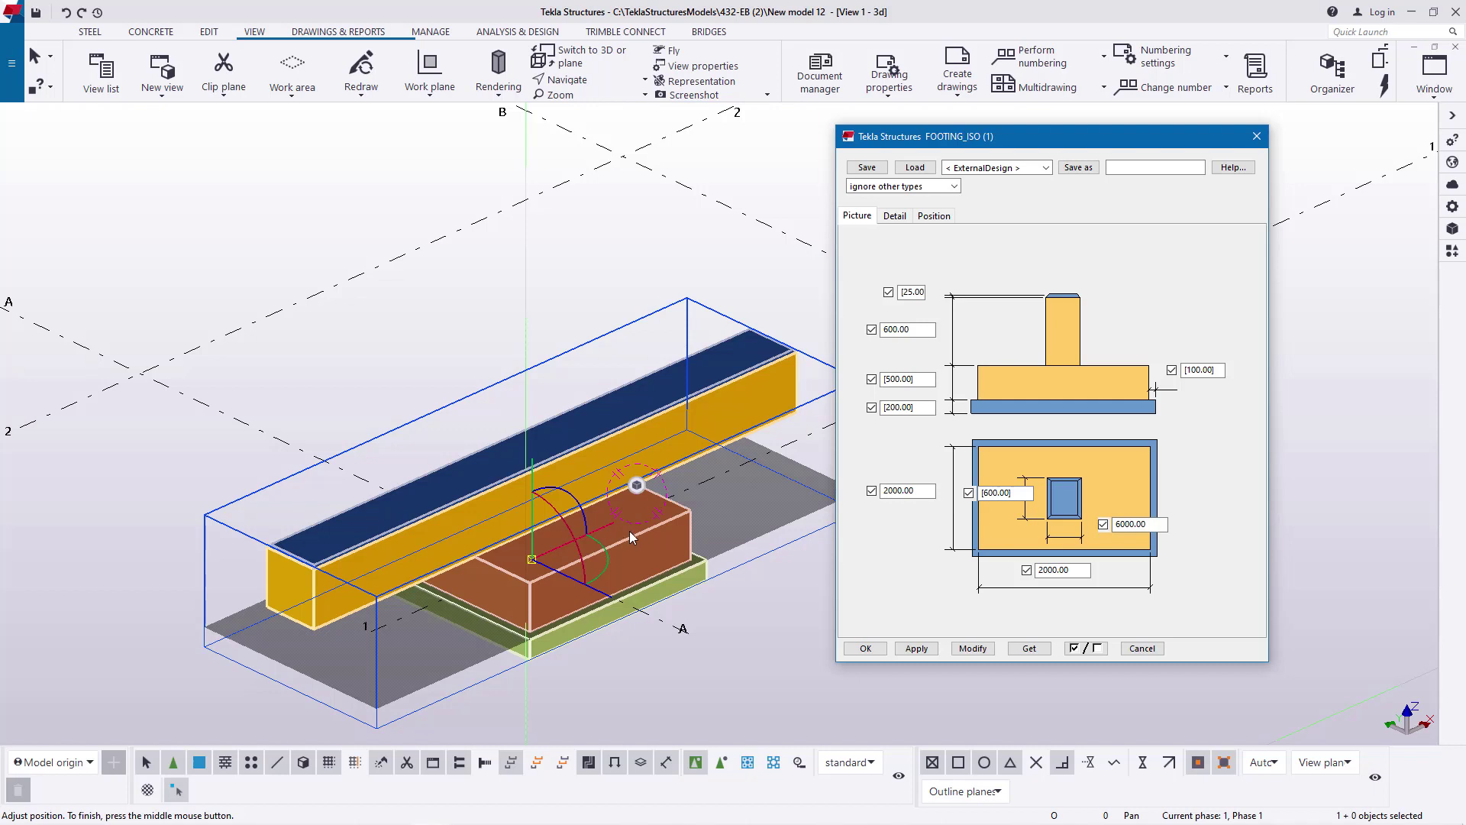
pyautogui.scroll(1, 629, 530)
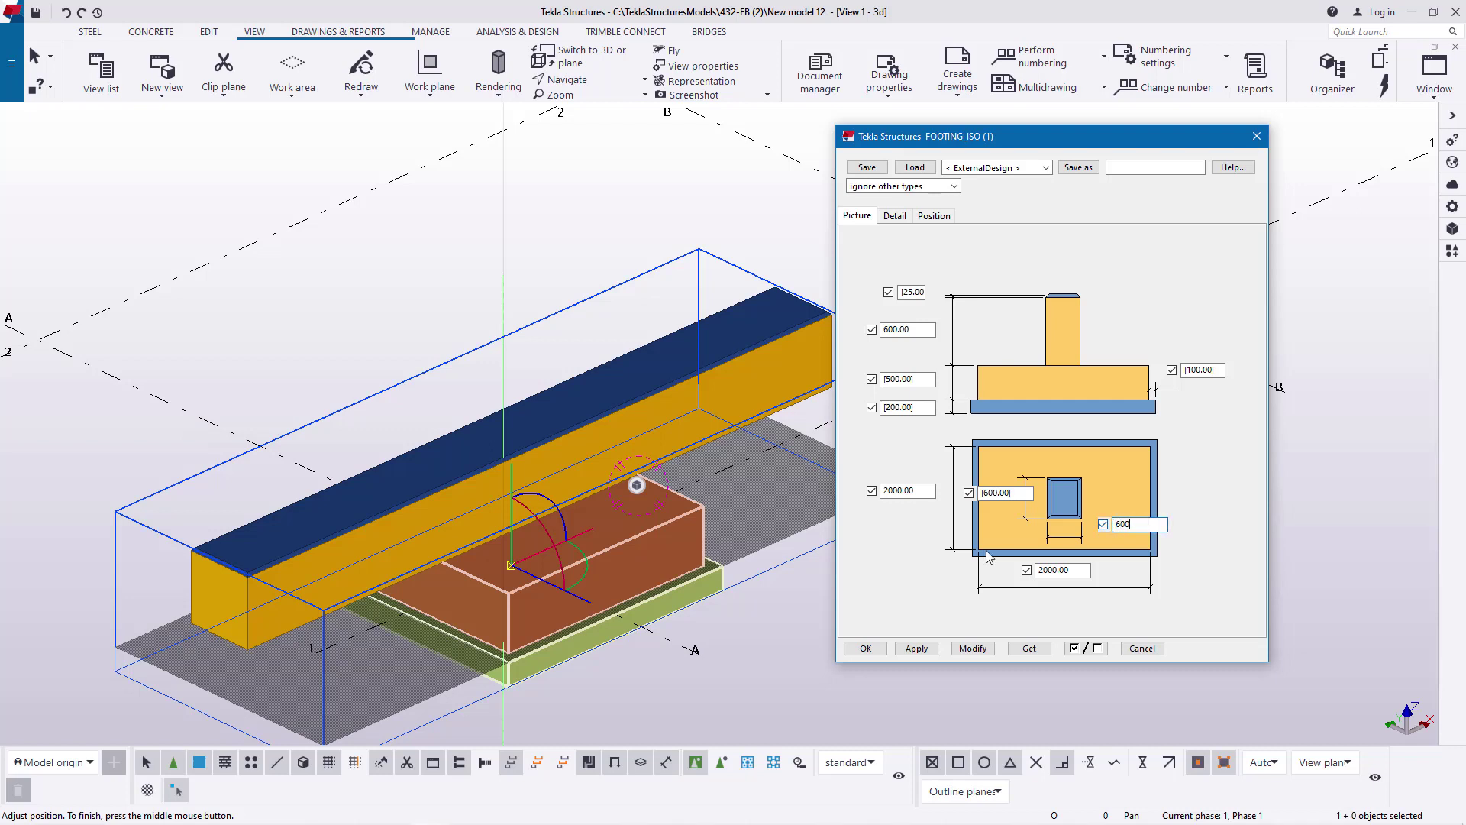
pyautogui.click(973, 649)
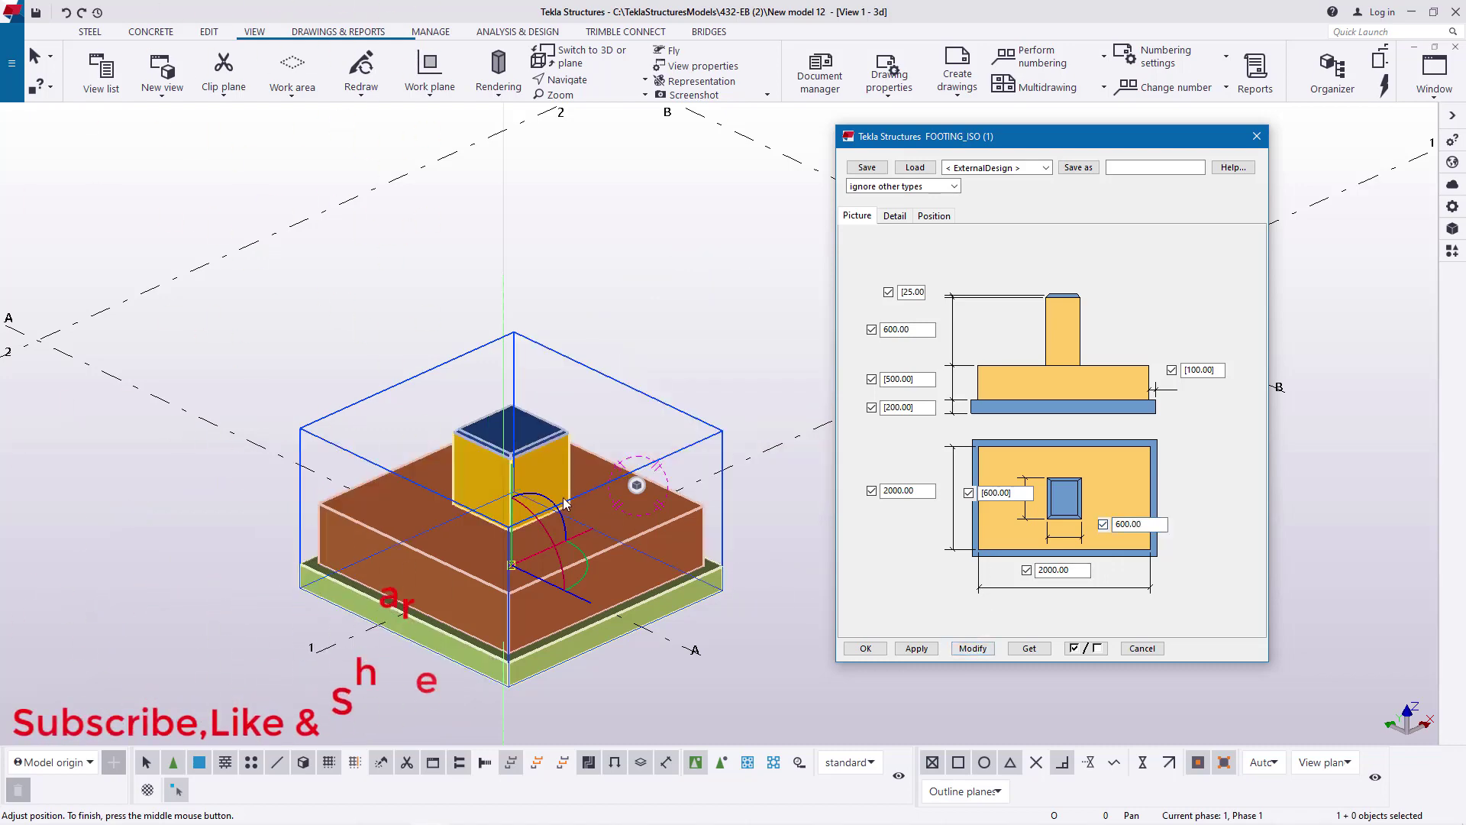
pyautogui.scroll(2, 709, 543)
pyautogui.click(866, 649)
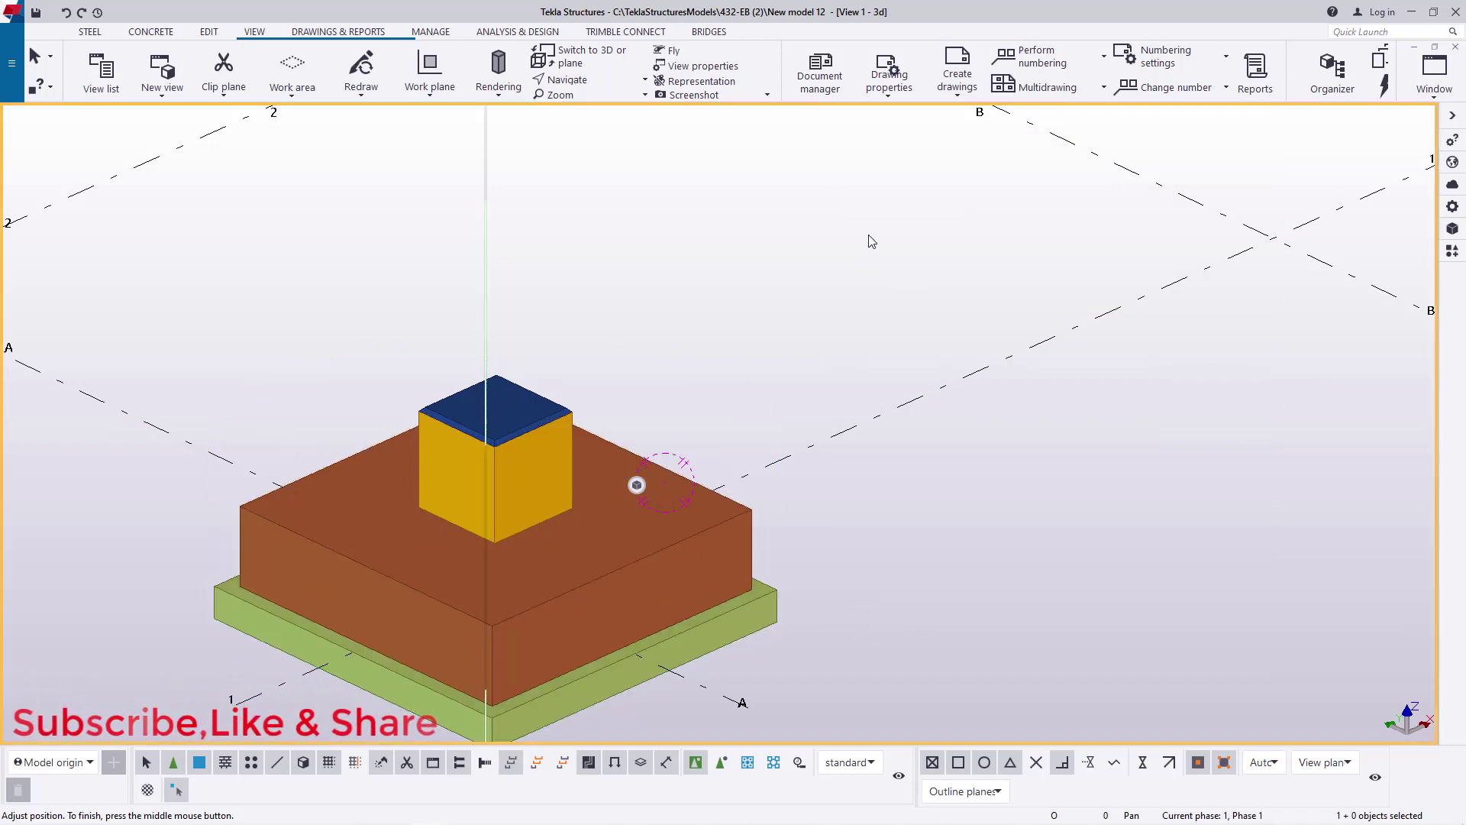
# Select the complete footing component at grid intersection A-1
pyautogui.scroll(-3, 898, 262)
pyautogui.scroll(3, 695, 394)
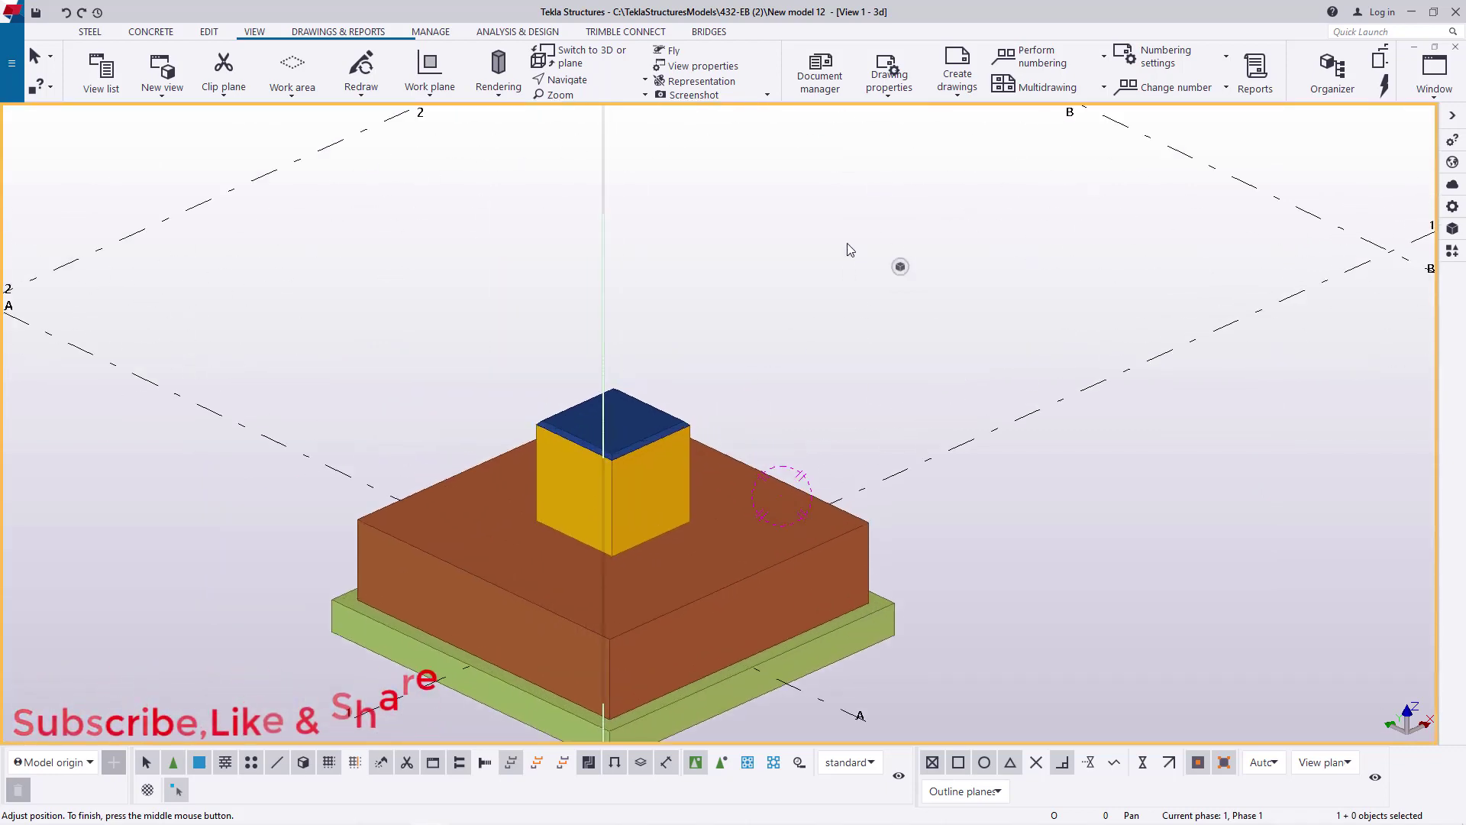
pyautogui.scroll(-2, 799, 287)
pyautogui.moveTo(801, 281); pyautogui.dragTo(621, 591)
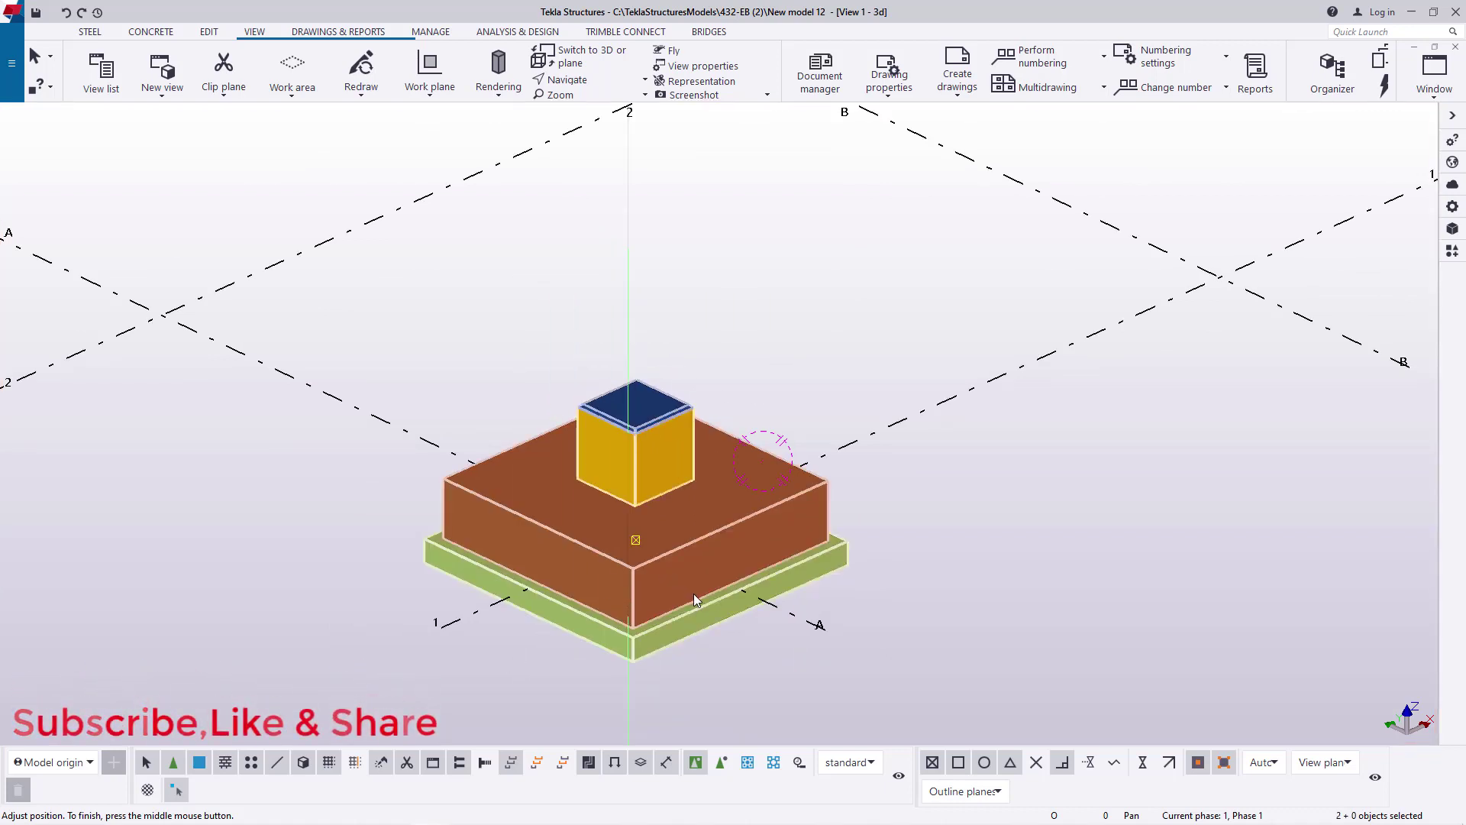
pyautogui.click(764, 586)
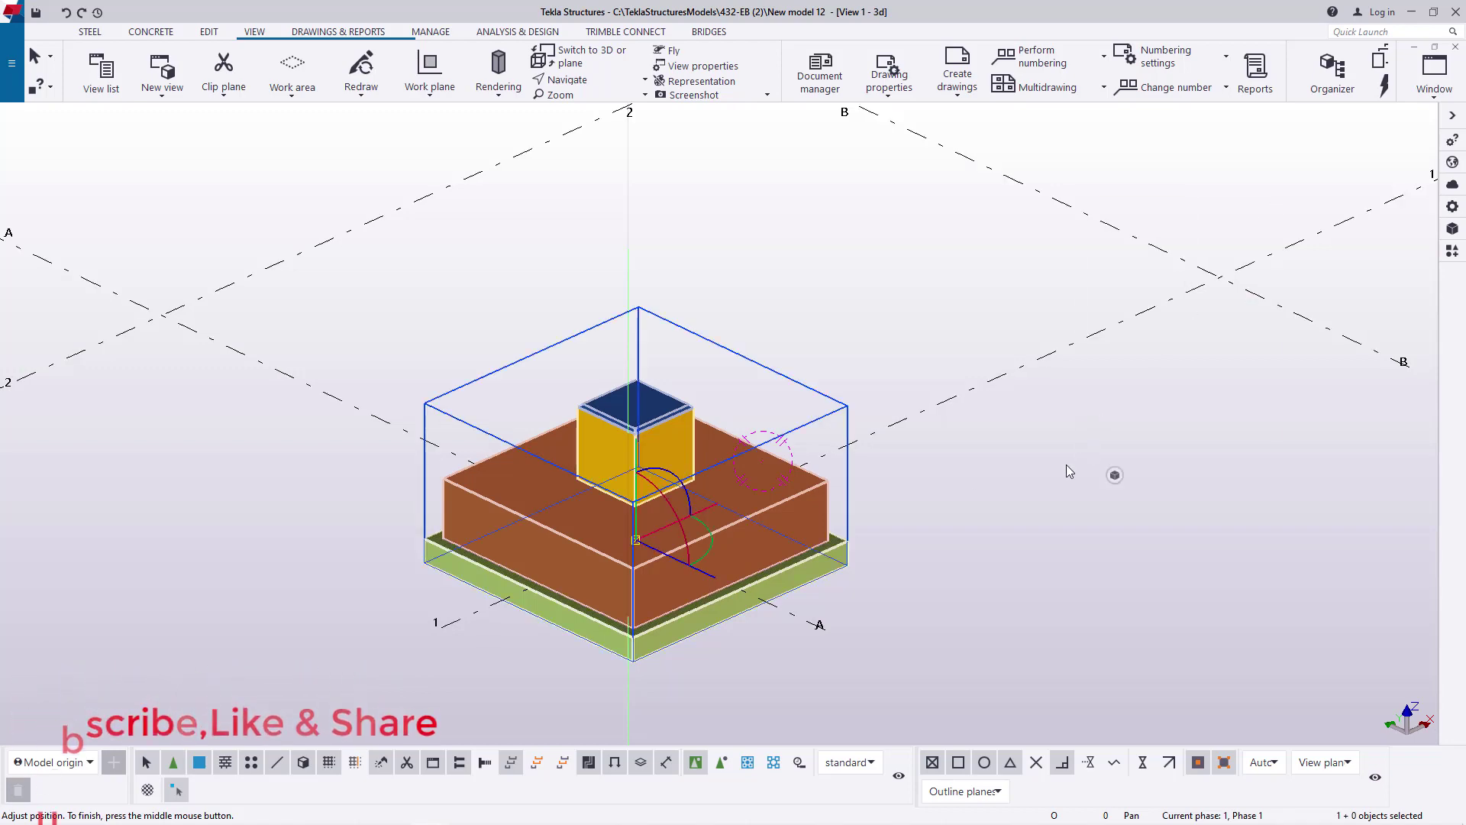
# Examine the grid layout from lines A to J and 1 to 4 around the selected footing
pyautogui.keyDown('ctrl'); pyautogui.moveTo(763, 587); pyautogui.dragTo(911, 486, button='middle'); pyautogui.keyUp('ctrl')
pyautogui.keyDown('ctrl'); pyautogui.moveTo(508, 491); pyautogui.dragTo(505, 533, button='middle'); pyautogui.keyUp('ctrl')
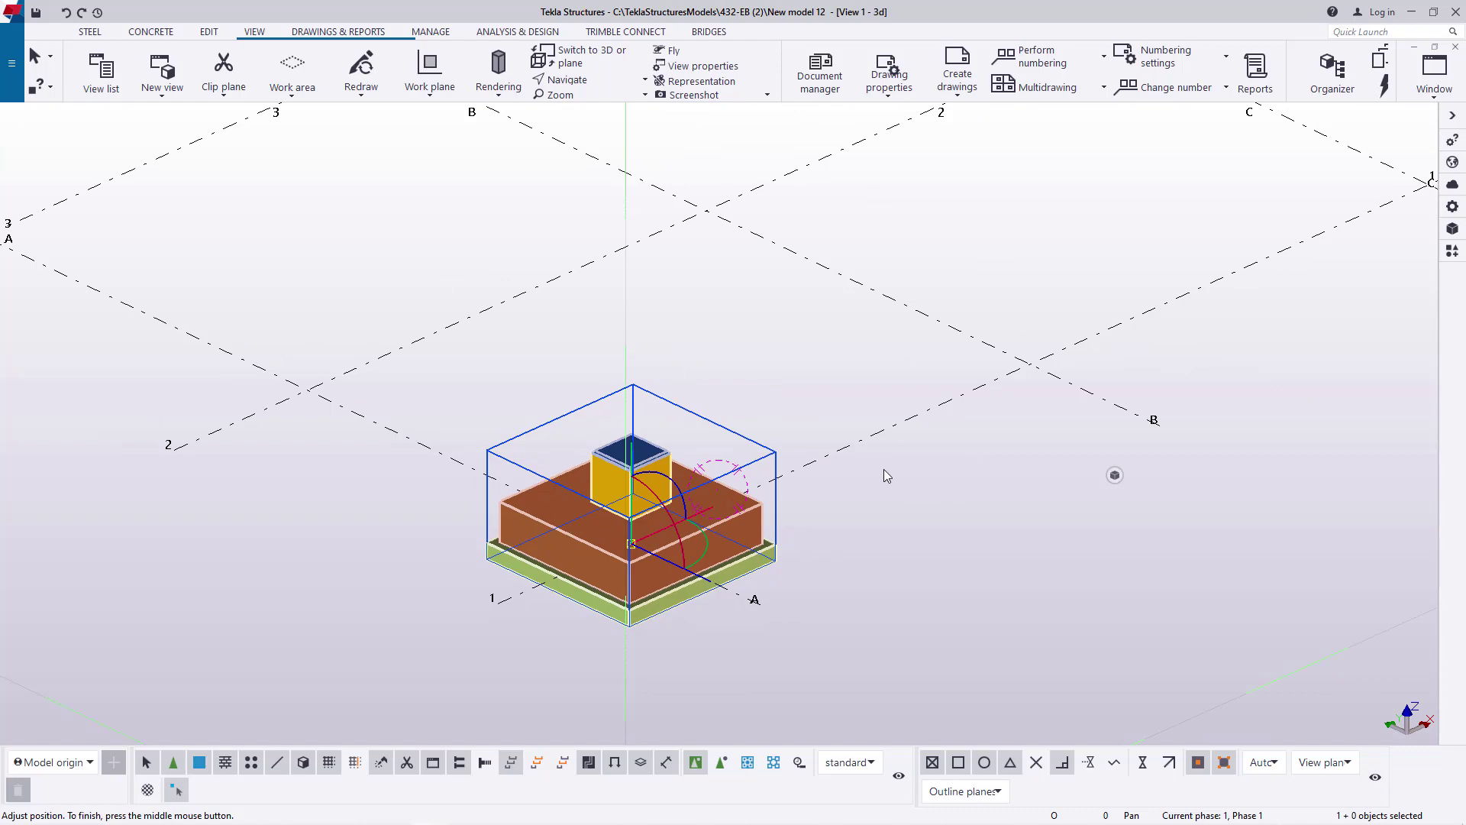
pyautogui.scroll(-3, 428, 632)
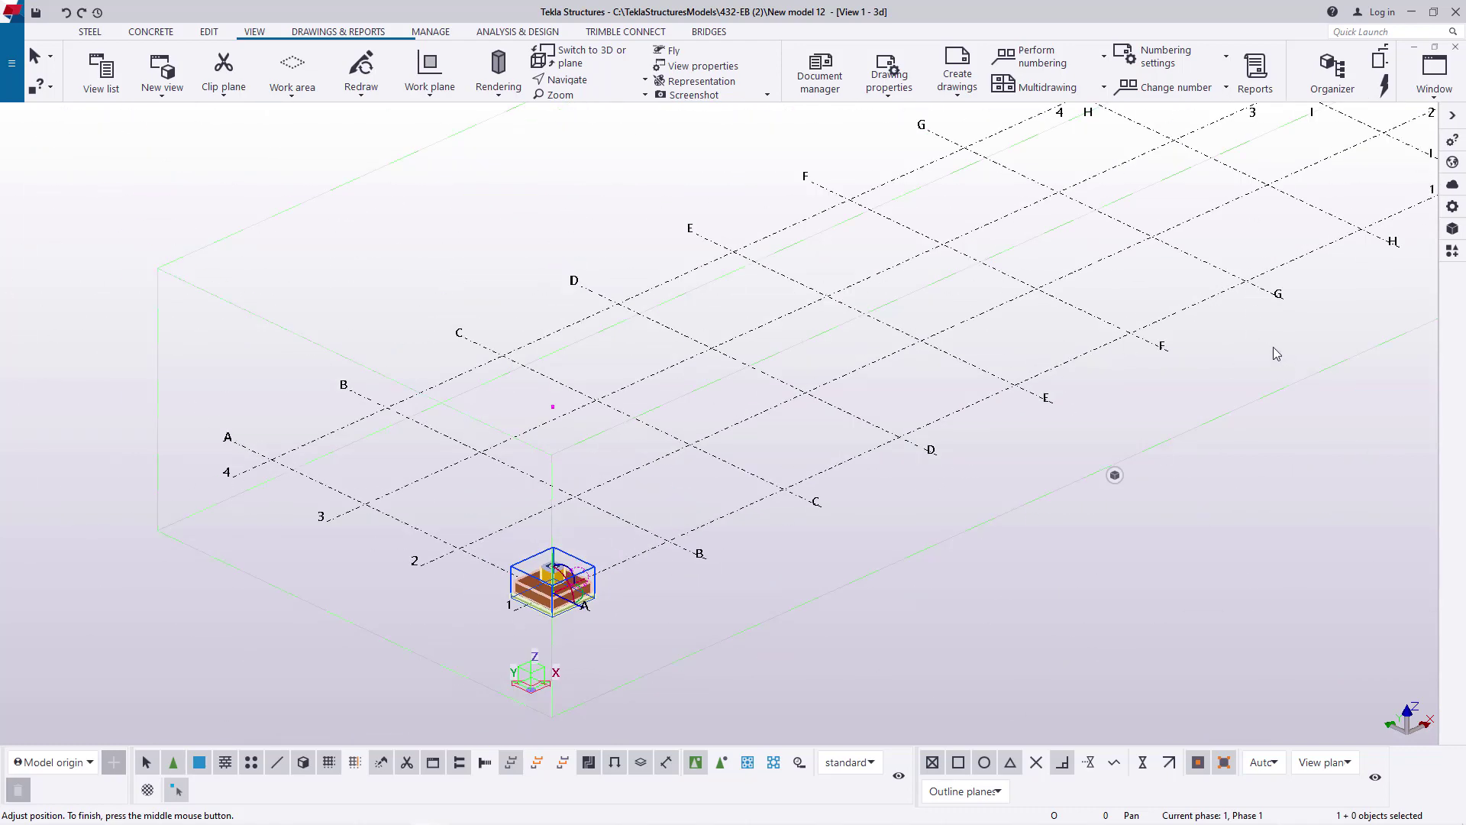
pyautogui.scroll(3, 662, 585)
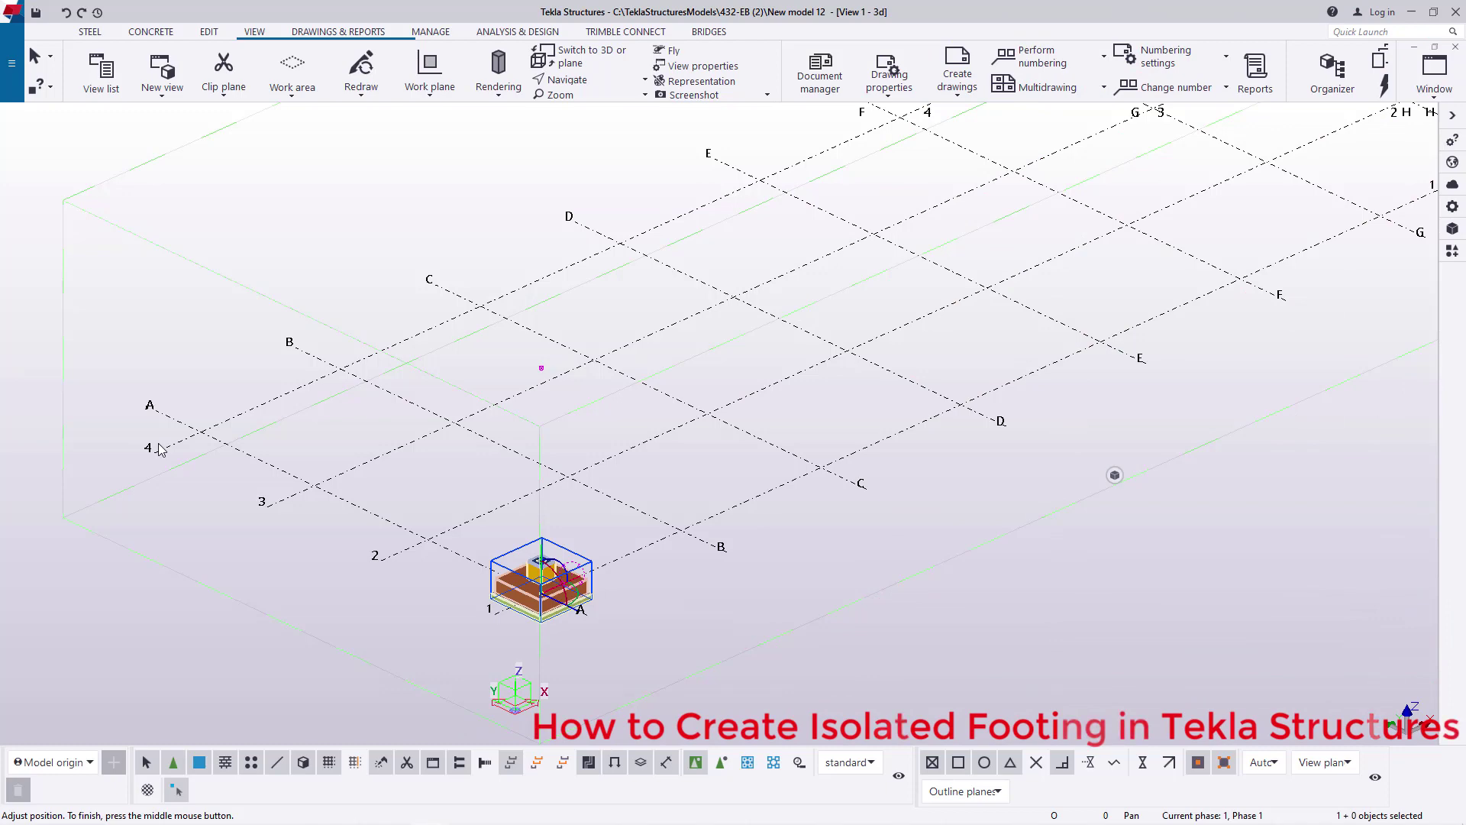
pyautogui.scroll(3, 571, 596)
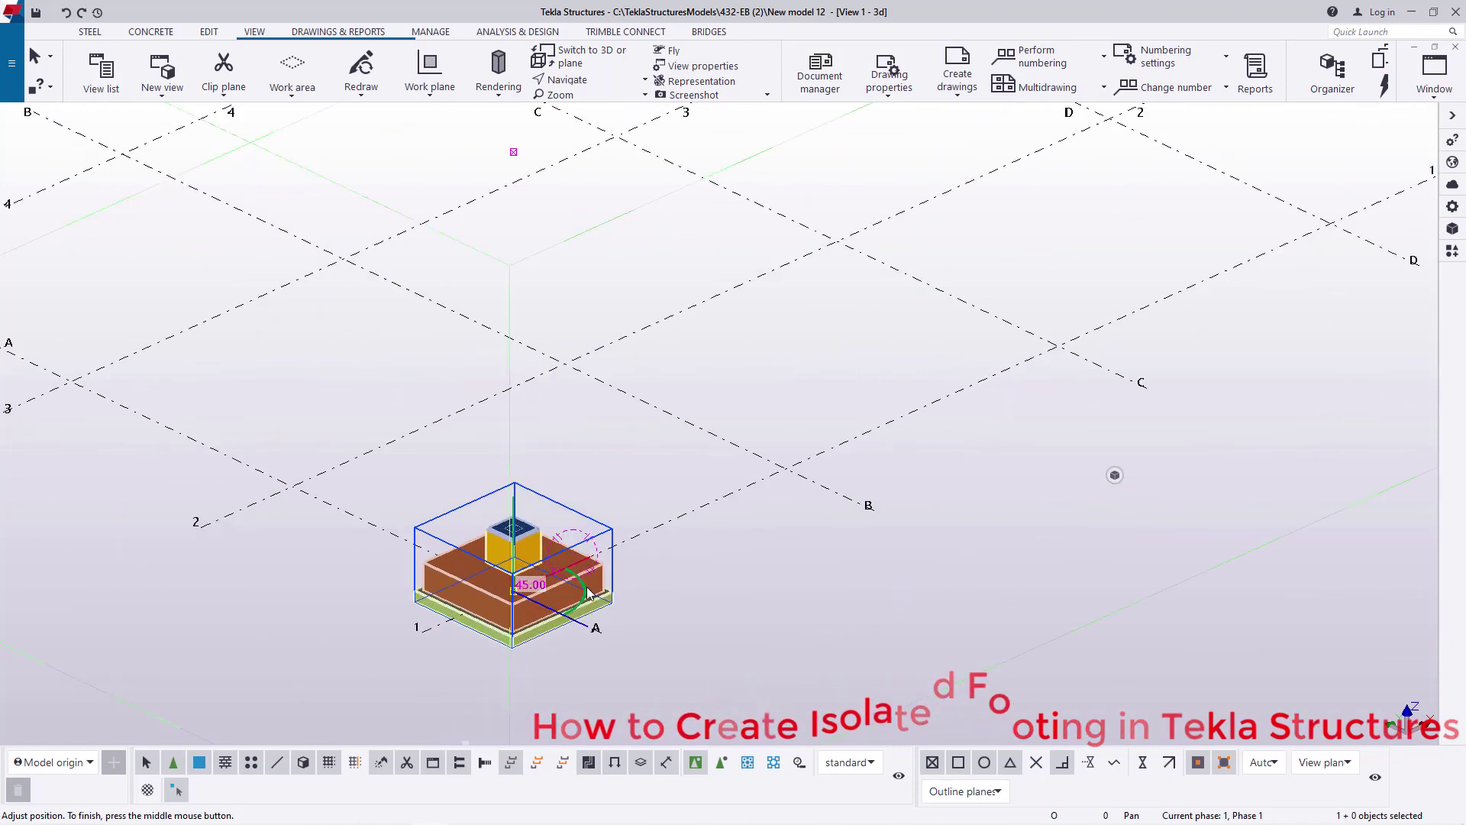
pyautogui.scroll(-4, 328, 565)
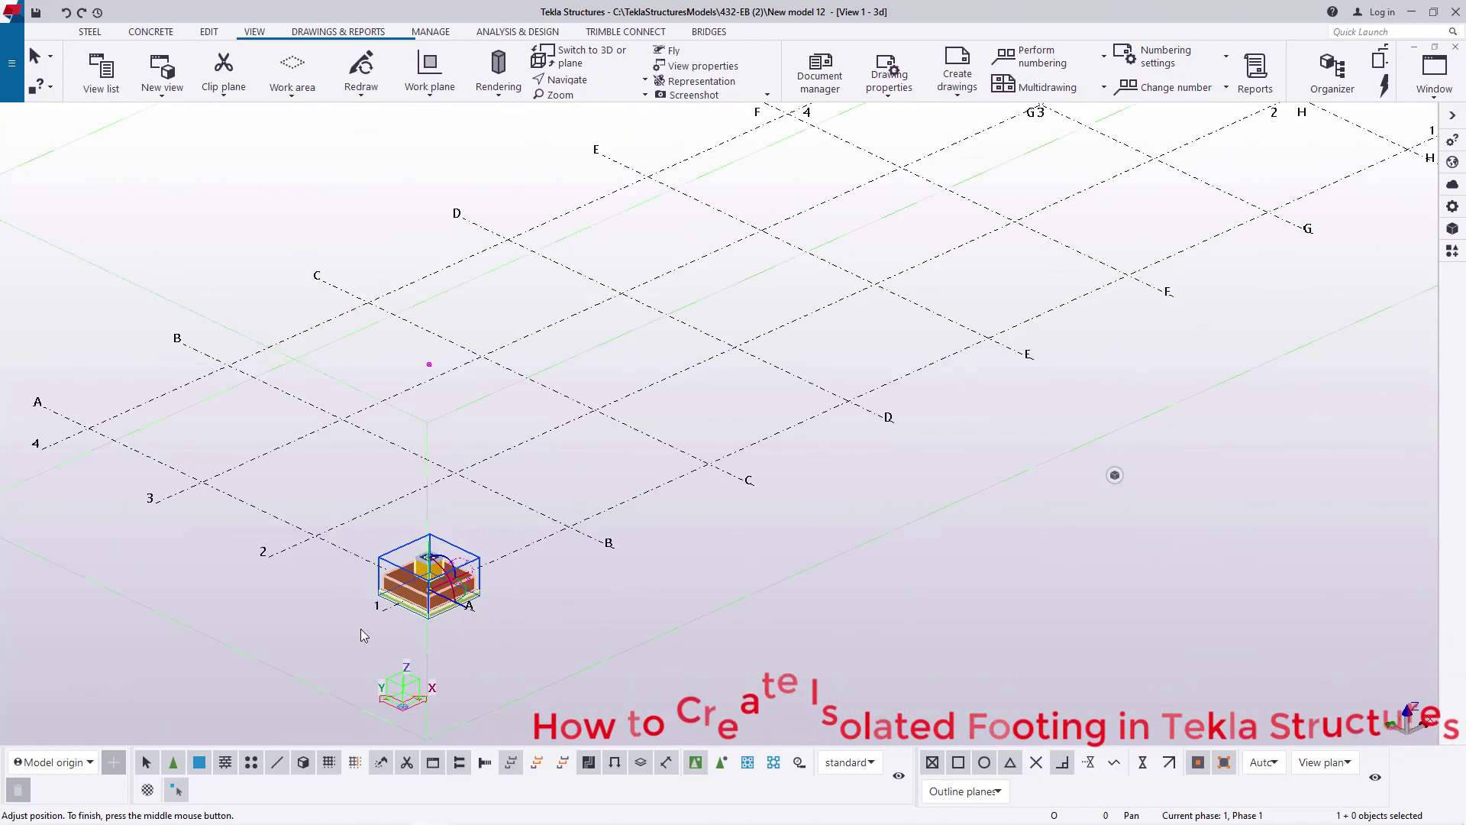
pyautogui.scroll(-2, 617, 596)
pyautogui.scroll(-2, 534, 582)
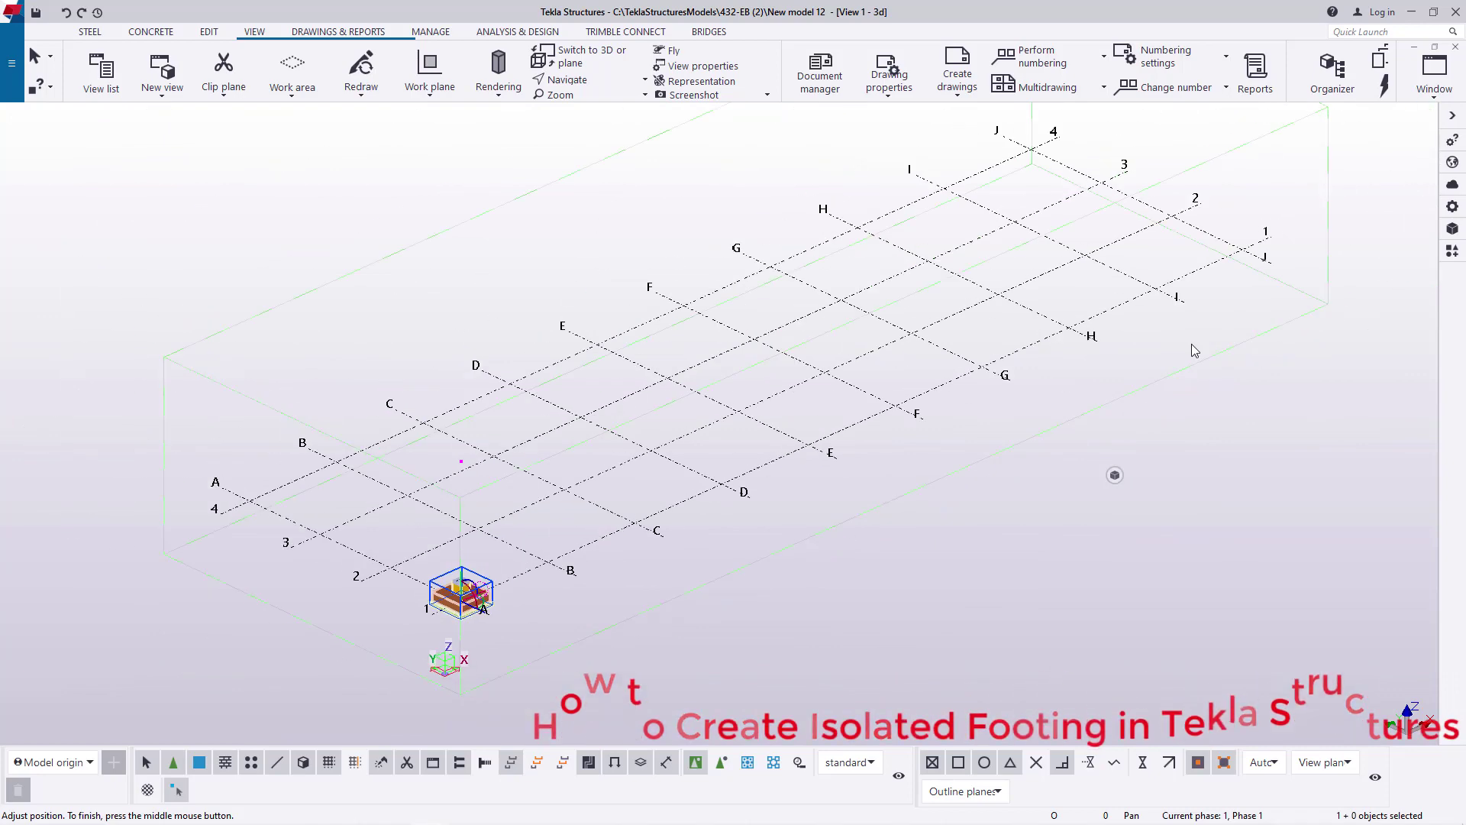
pyautogui.scroll(5, 440, 635)
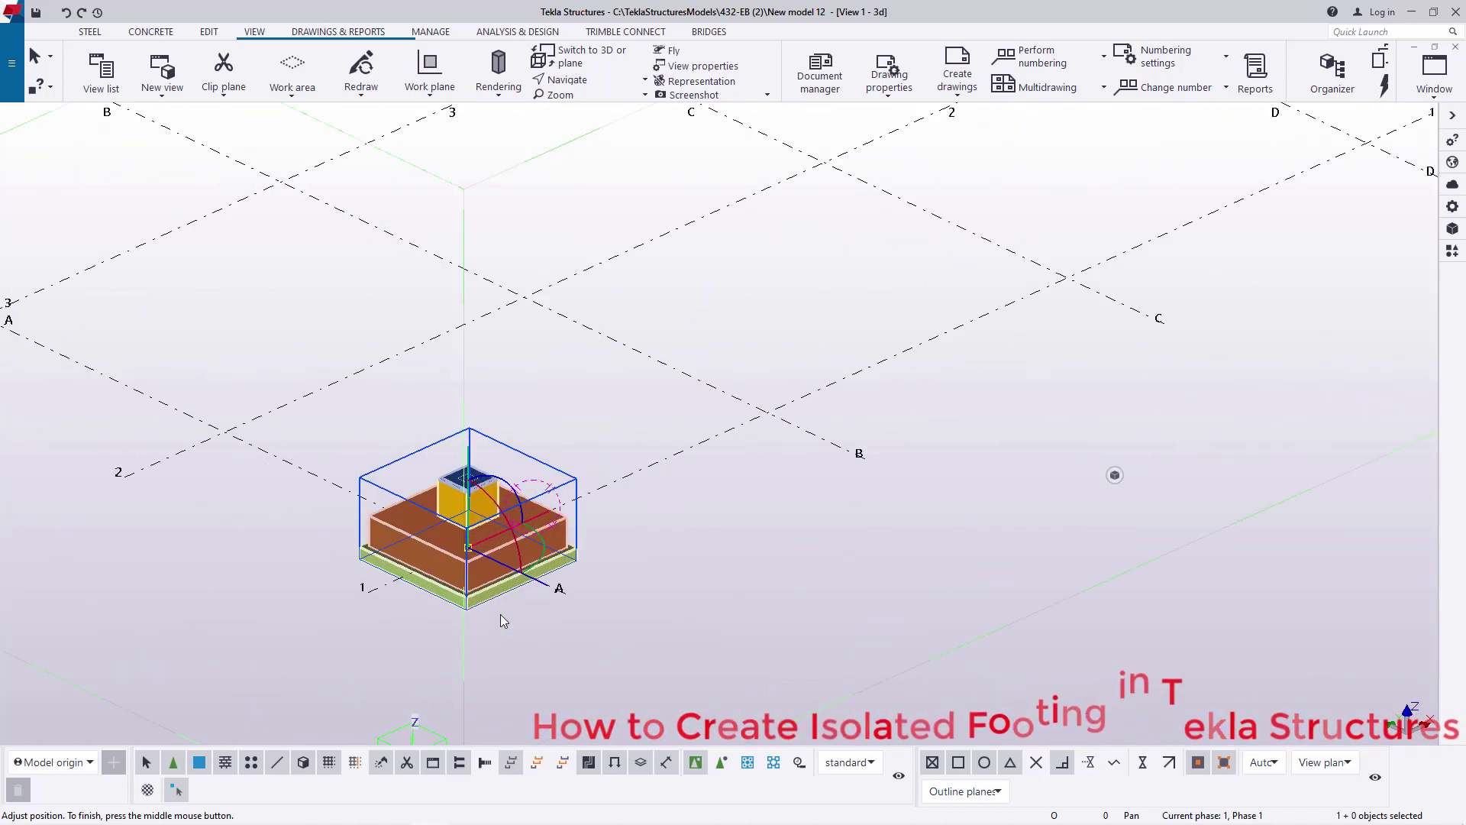
pyautogui.rightClick(809, 469)
pyautogui.moveTo(873, 166)
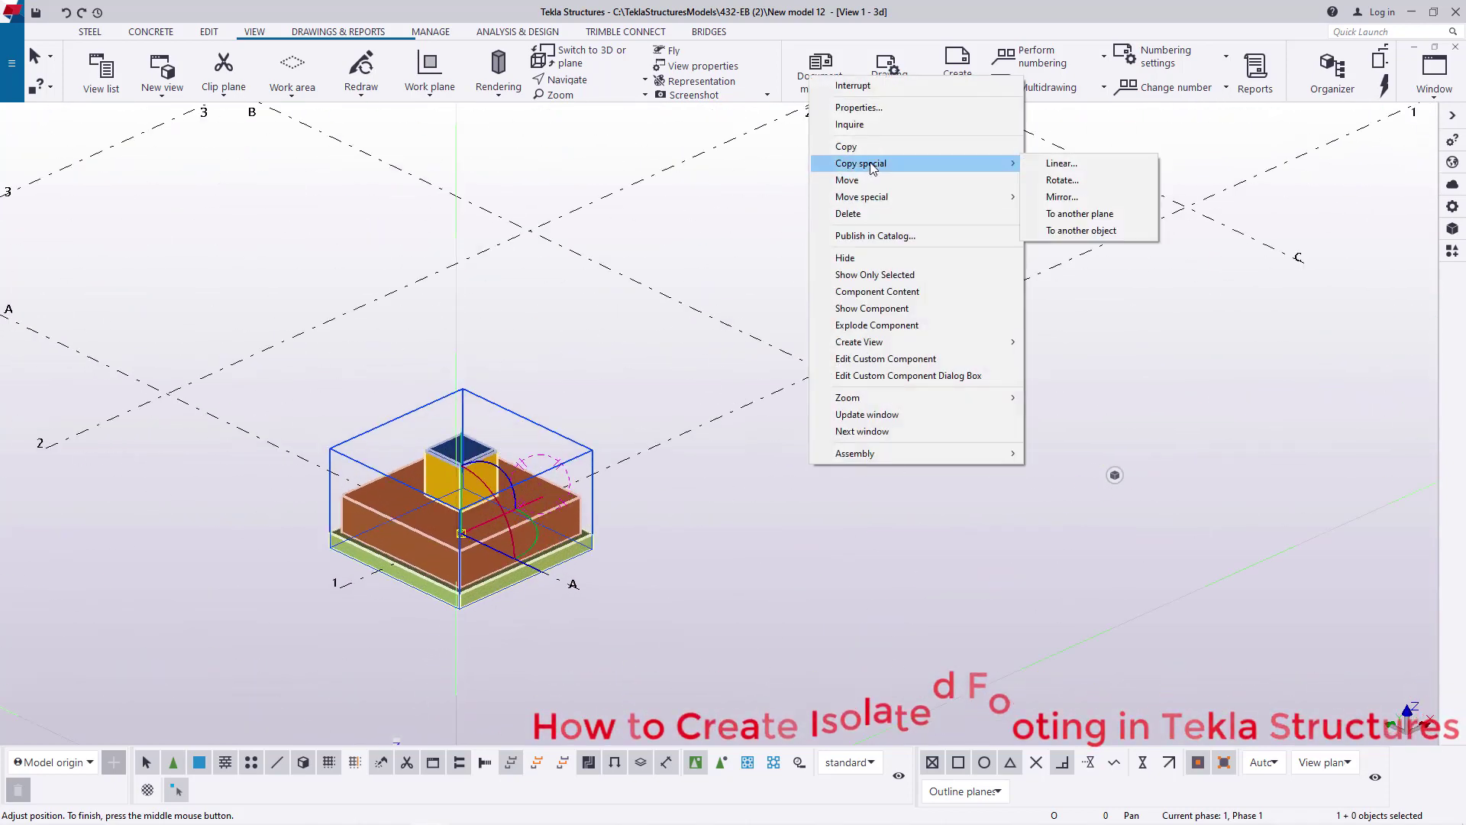
pyautogui.click(1061, 163)
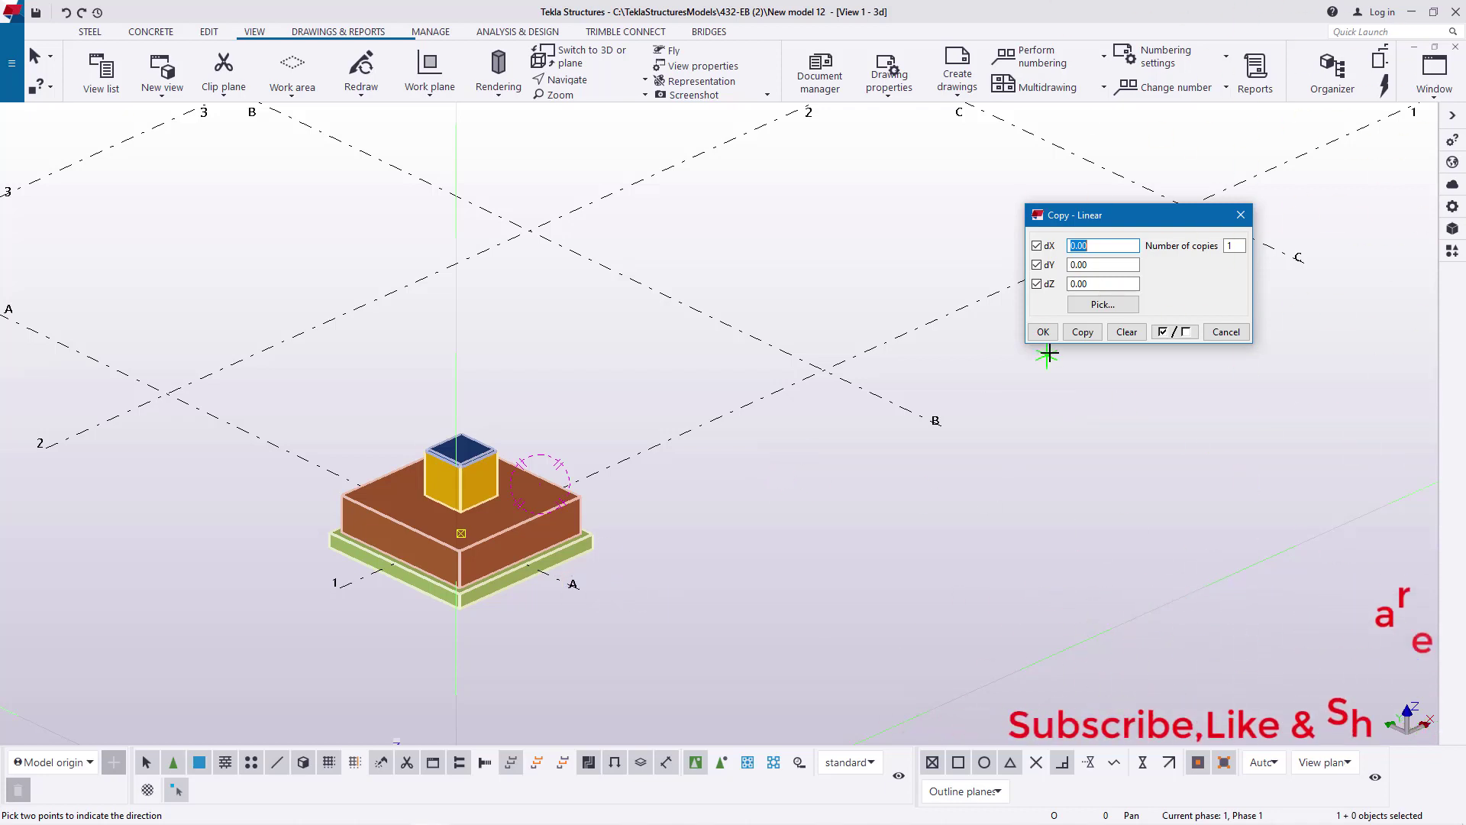
pyautogui.keyDown('ctrl'); pyautogui.moveTo(1053, 354); pyautogui.dragTo(328, 605, button='middle'); pyautogui.keyUp('ctrl')
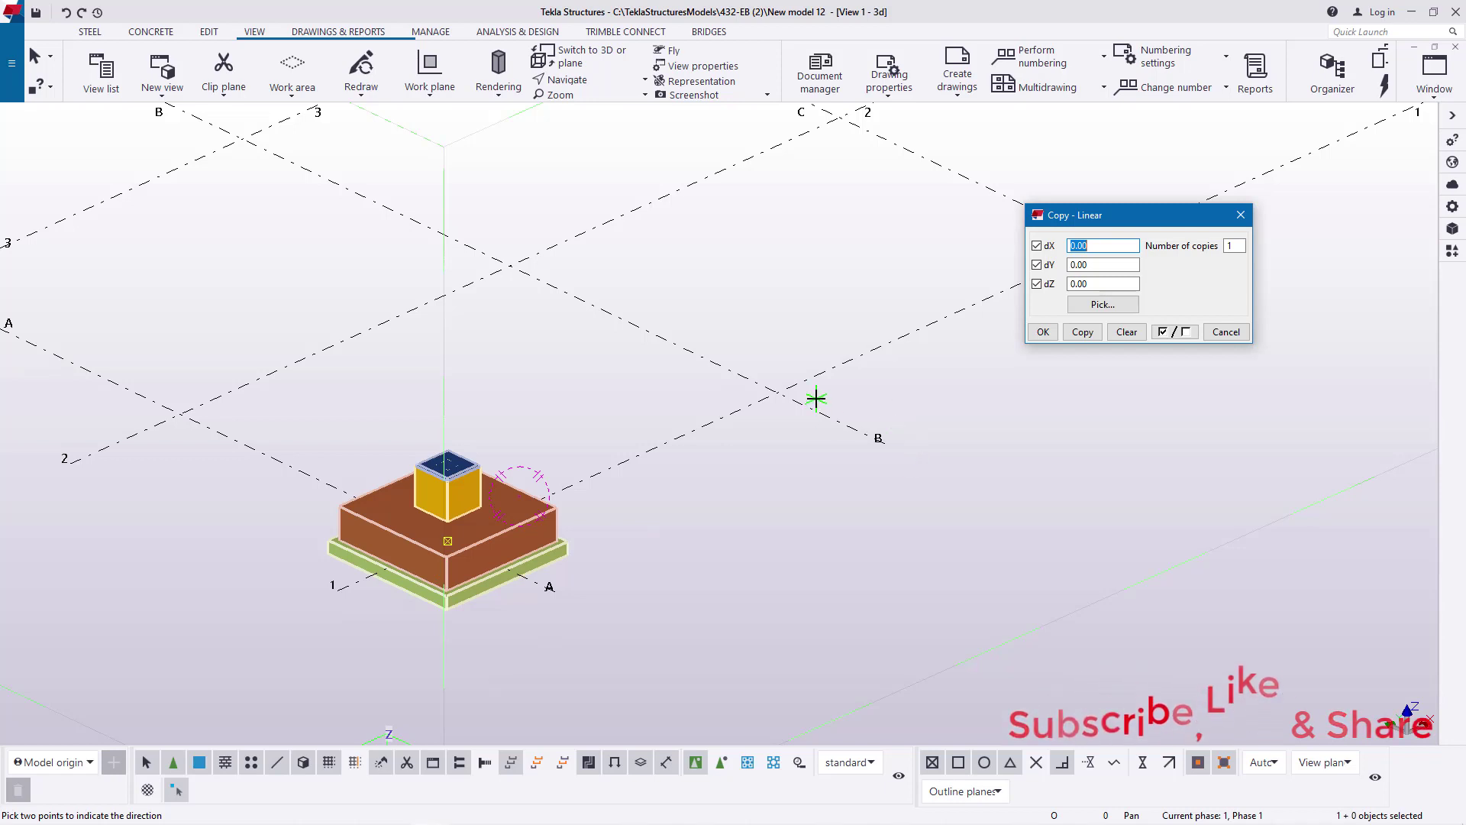
pyautogui.rightClick(716, 221)
pyautogui.click(745, 231)
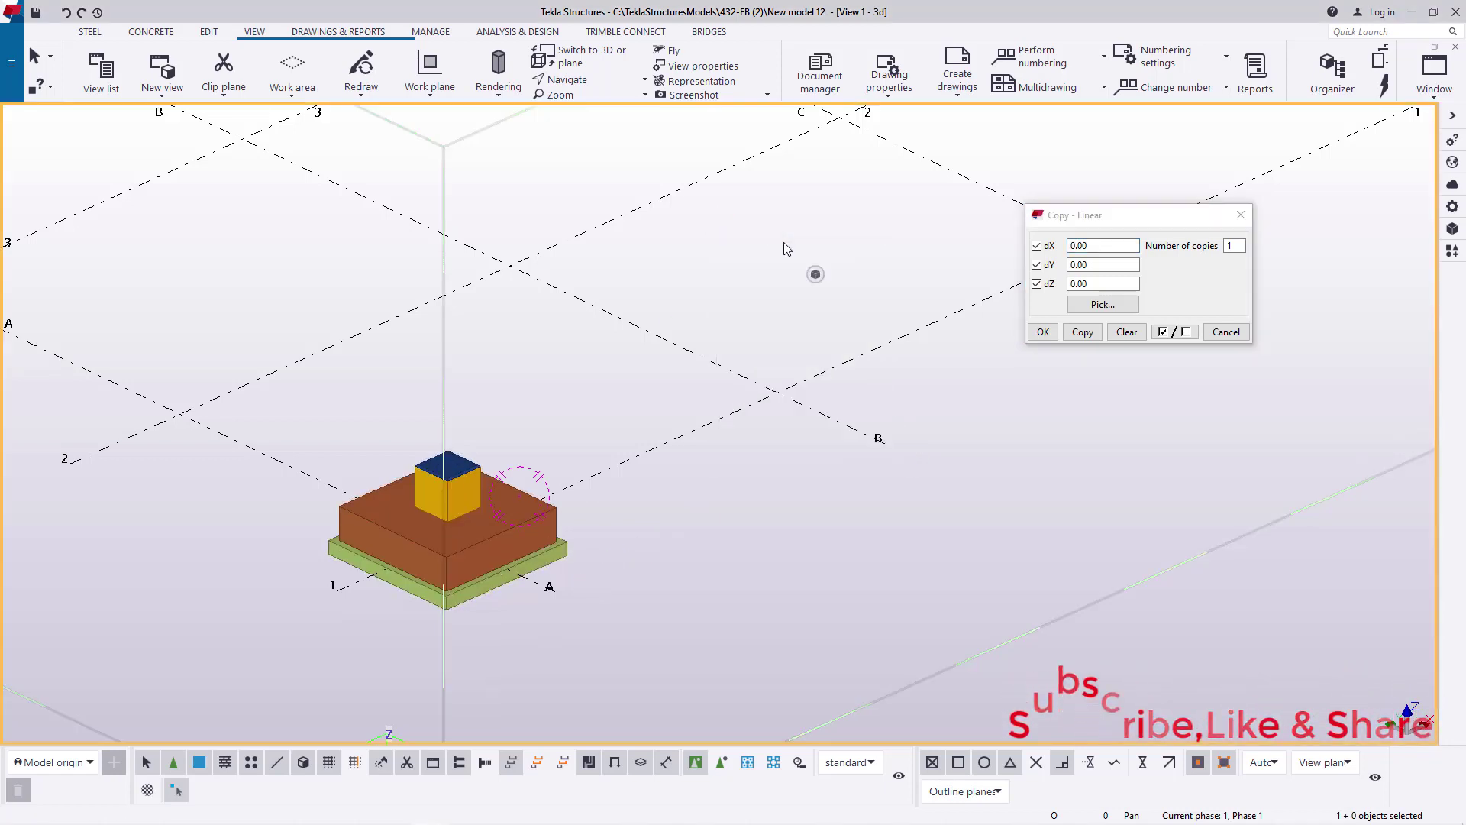
# Measure the spacing between grid lines A and B along grid line 1 and close the linear copy settings
pyautogui.click(208, 32)
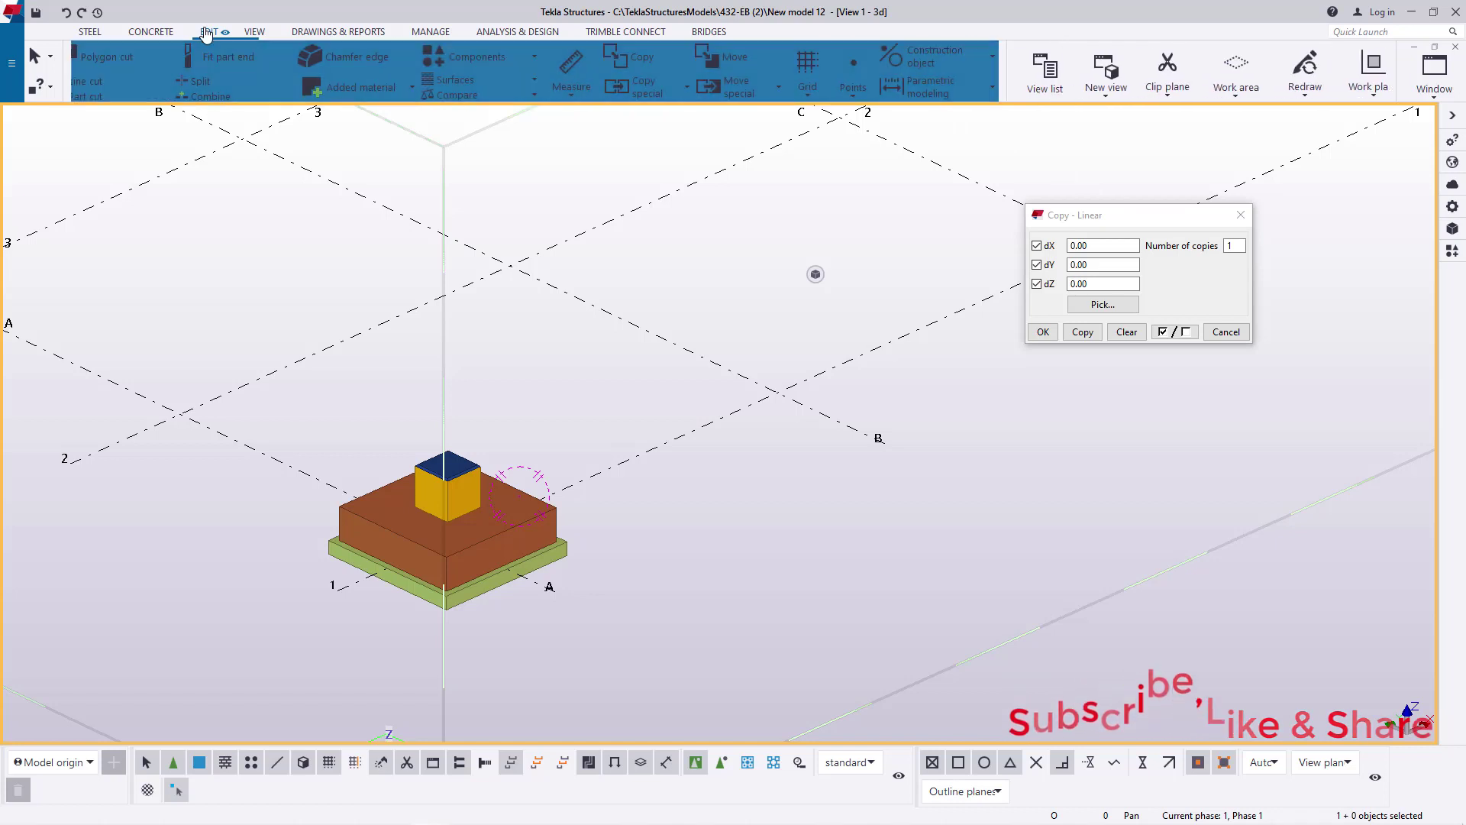
pyautogui.click(595, 101)
pyautogui.click(631, 197)
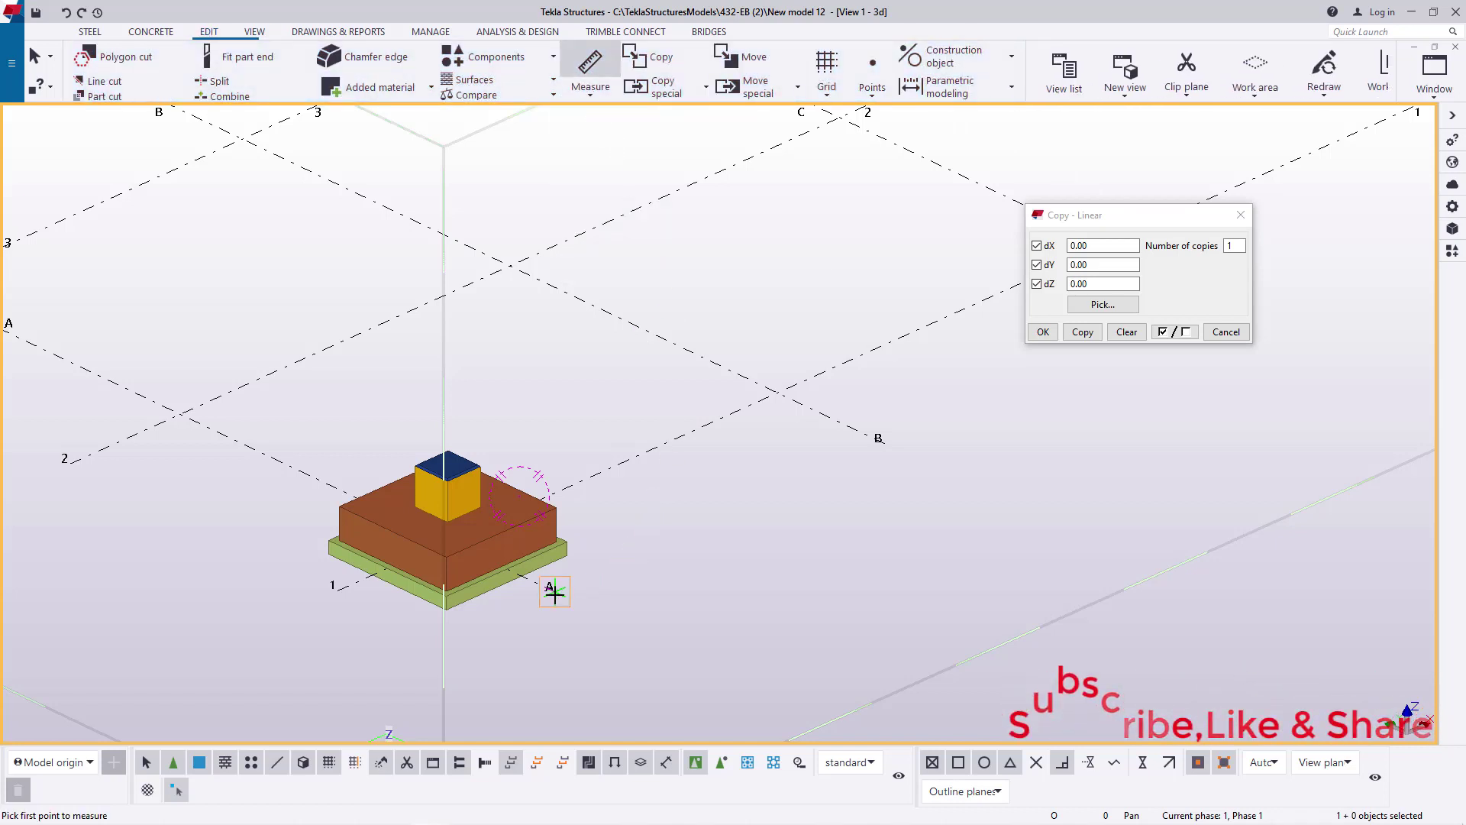
pyautogui.click(555, 592)
pyautogui.click(882, 444)
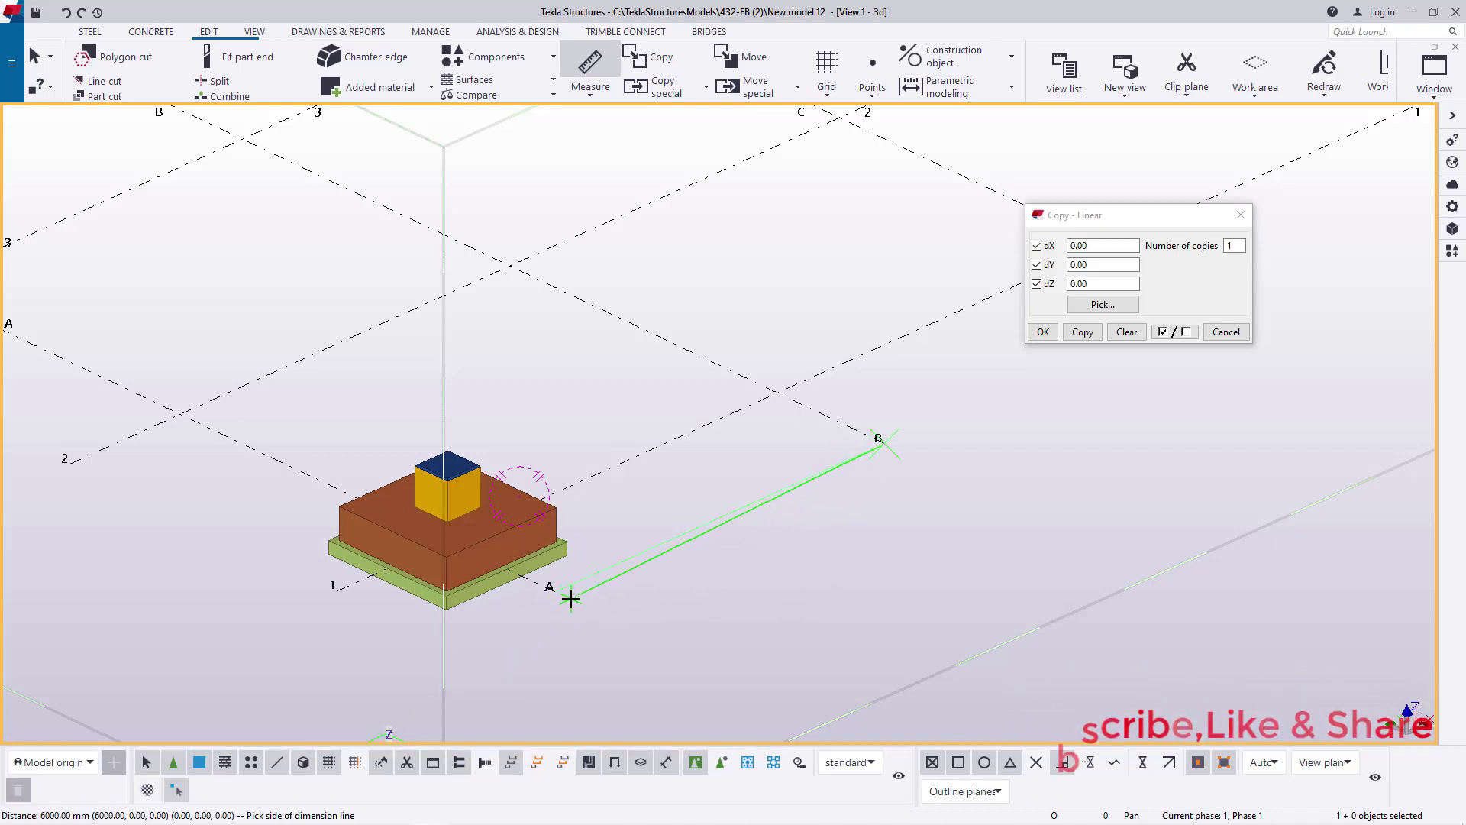
pyautogui.rightClick(743, 315)
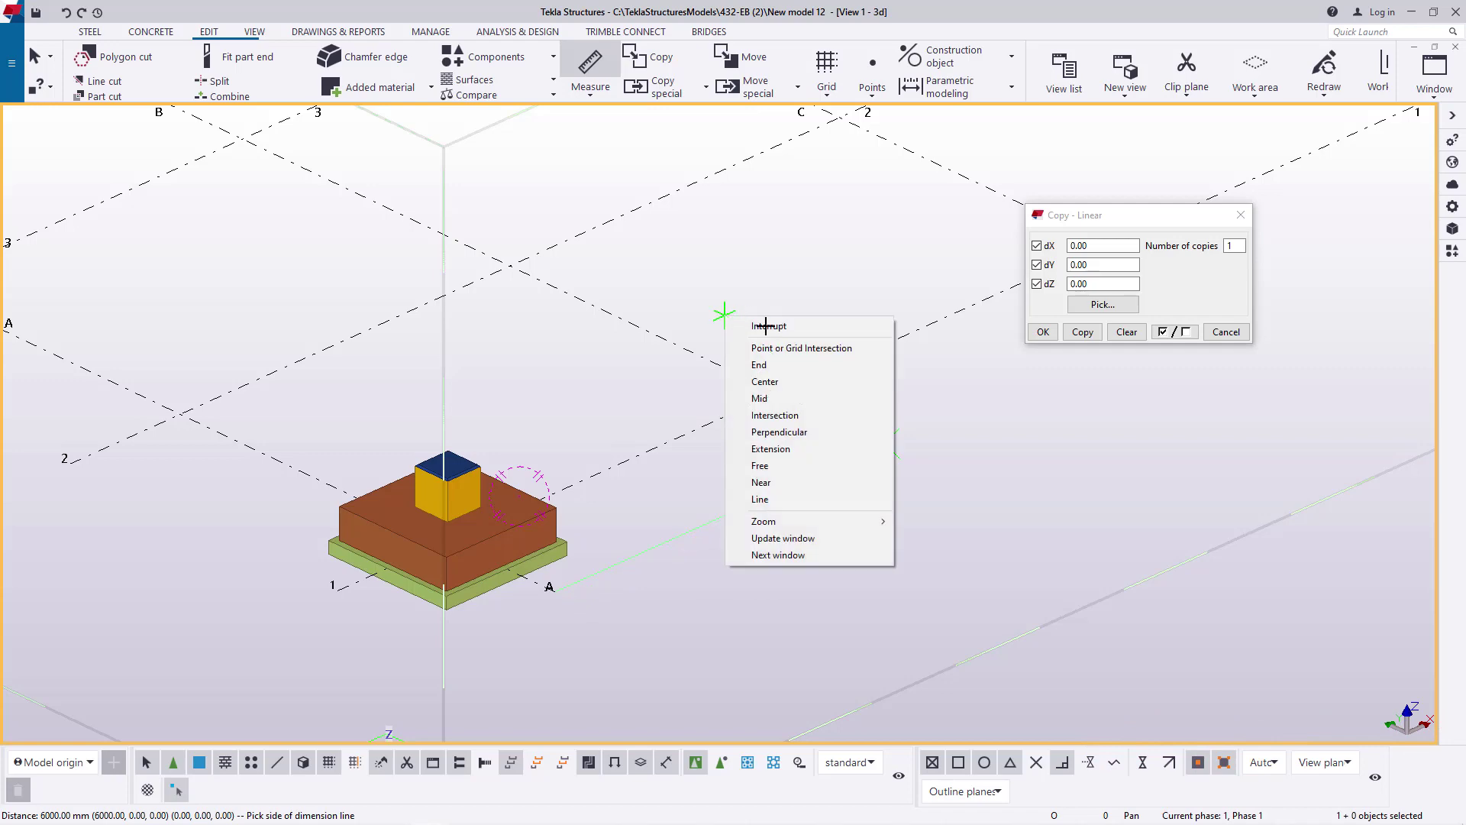
pyautogui.click(768, 326)
pyautogui.scroll(1, 524, 524)
pyautogui.click(1241, 214)
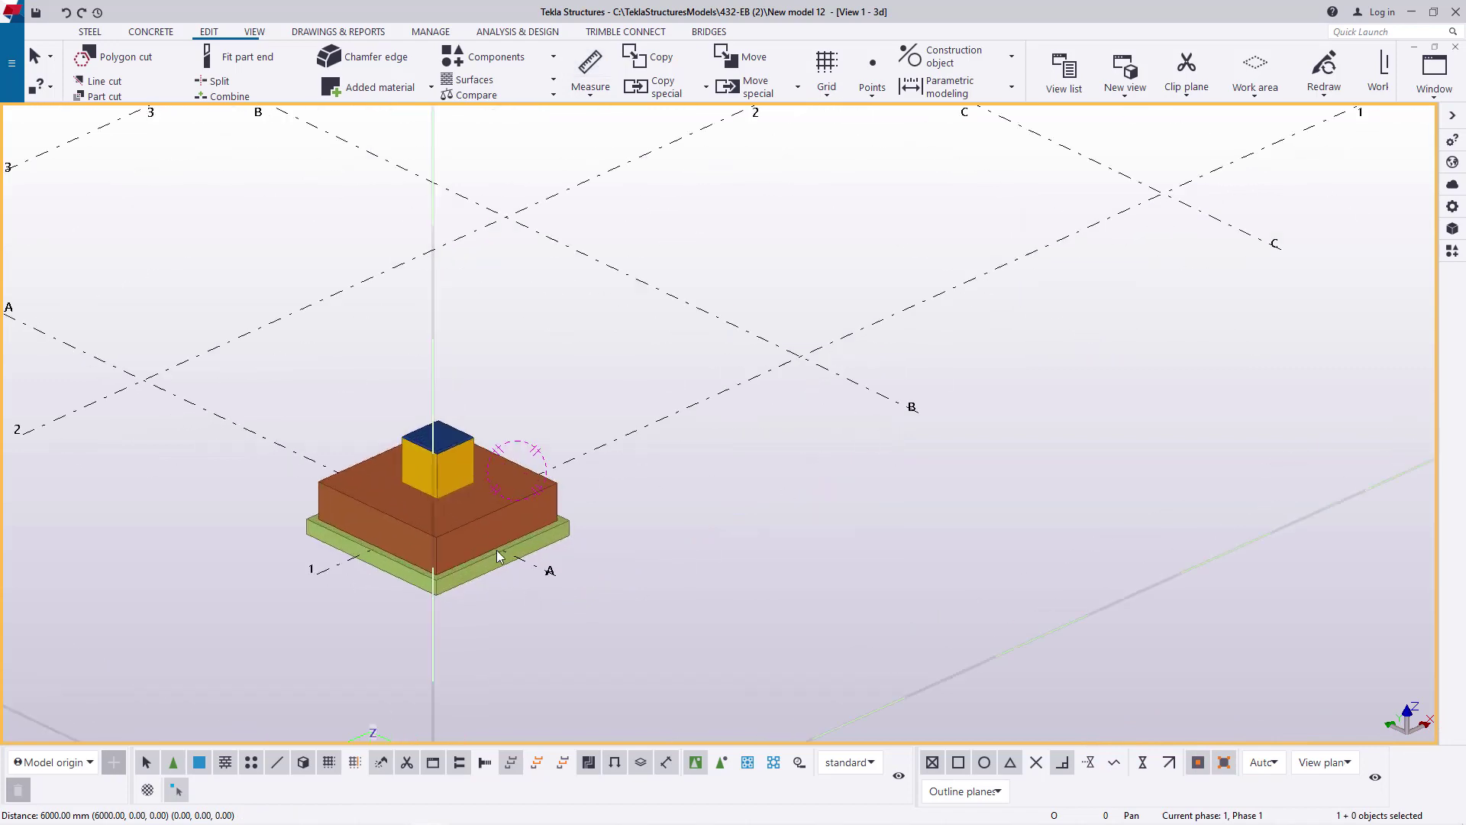
# Reselect the complete footing component at grid intersection A-1
pyautogui.scroll(1, 492, 547)
pyautogui.keyDown('shift'); pyautogui.click(525, 461); pyautogui.keyUp('shift')
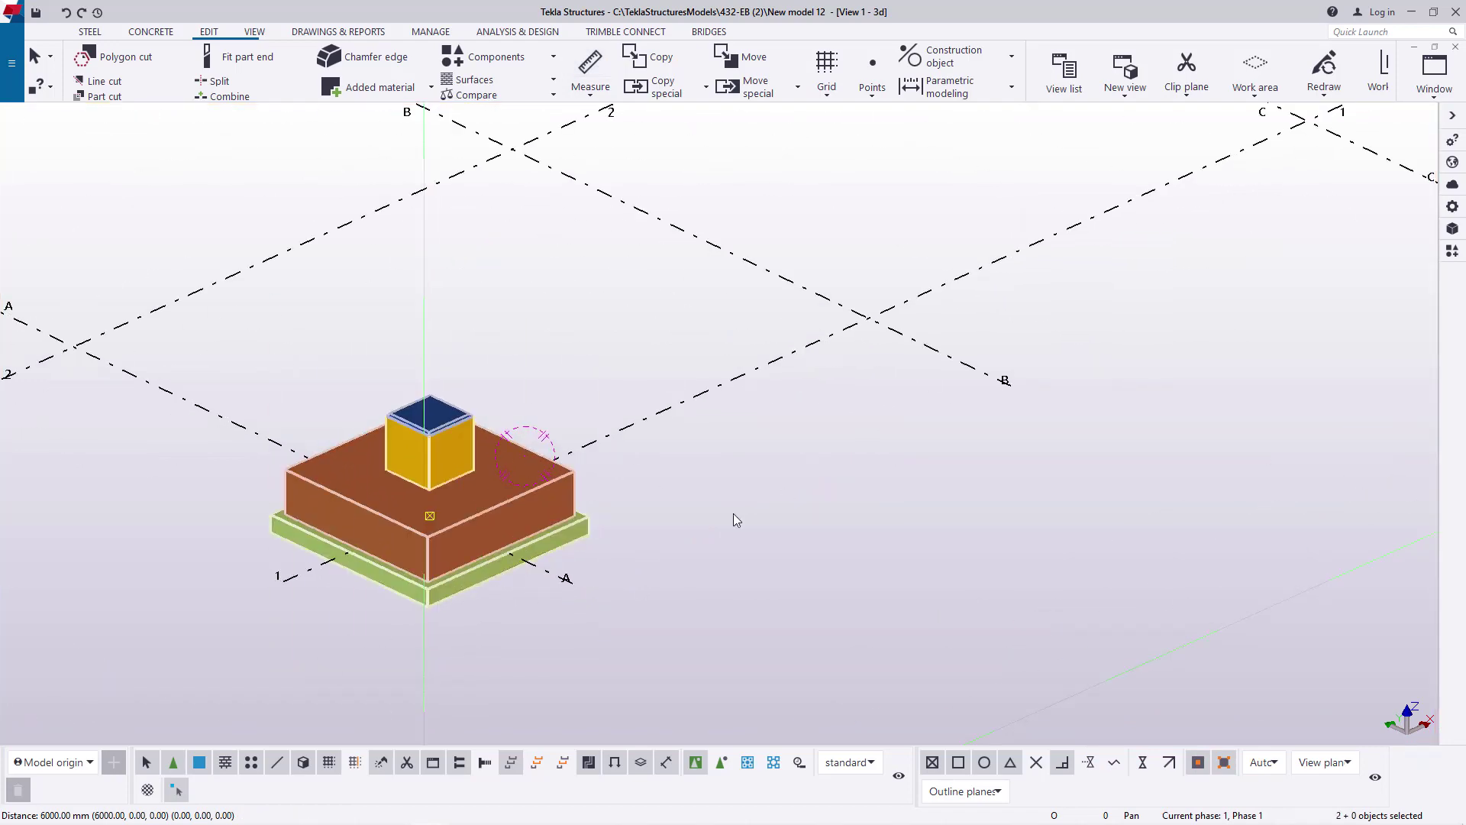
pyautogui.hotkey('ctrl', 'm')
pyautogui.scroll(-1, 614, 598)
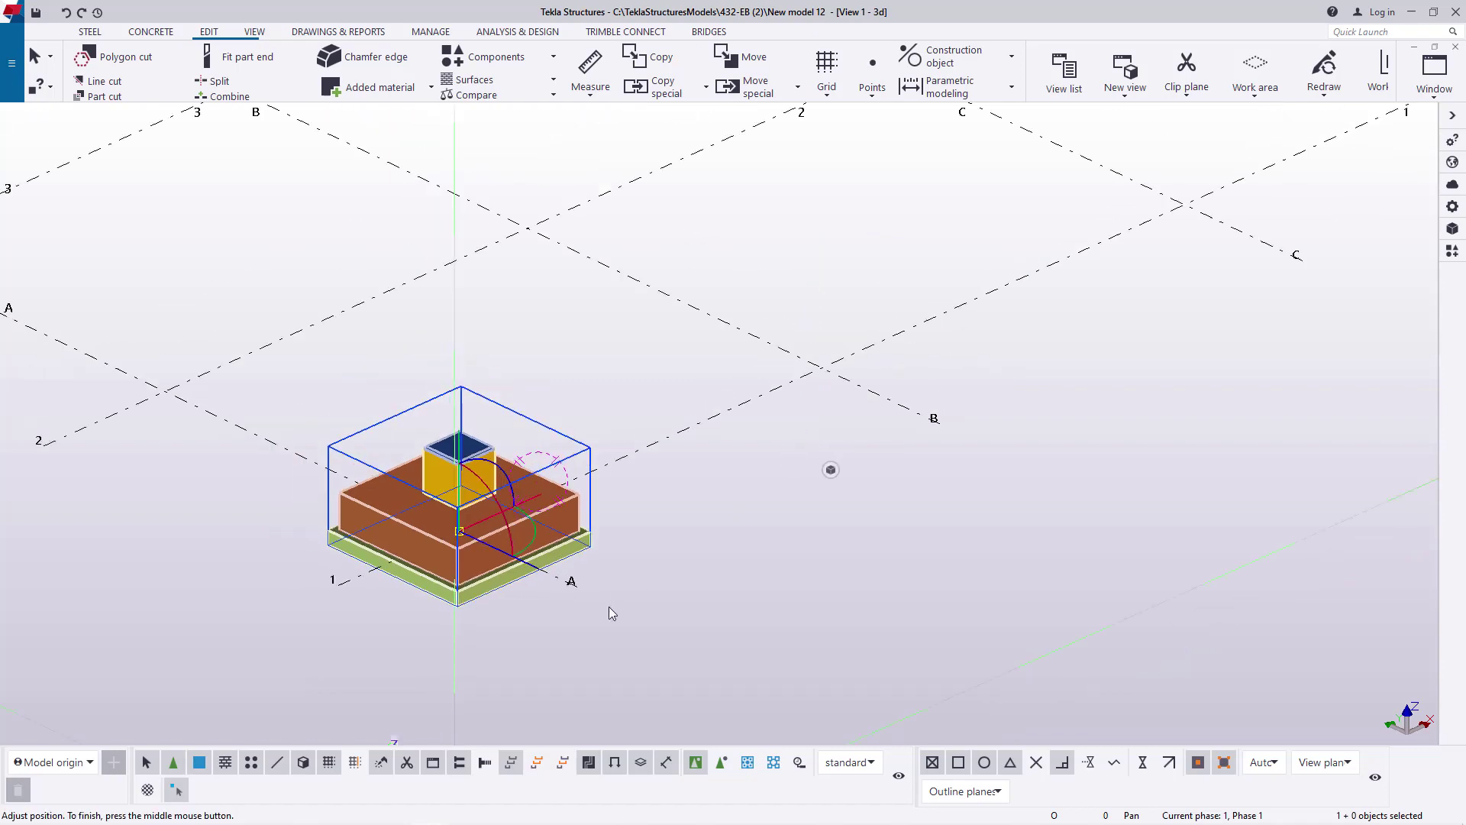
pyautogui.scroll(1, 536, 533)
pyautogui.scroll(1, 536, 534)
# Copy the footing linearly along grid line 1 with dX 6000 and 9 copies, and end the copy command
pyautogui.rightClick(714, 461)
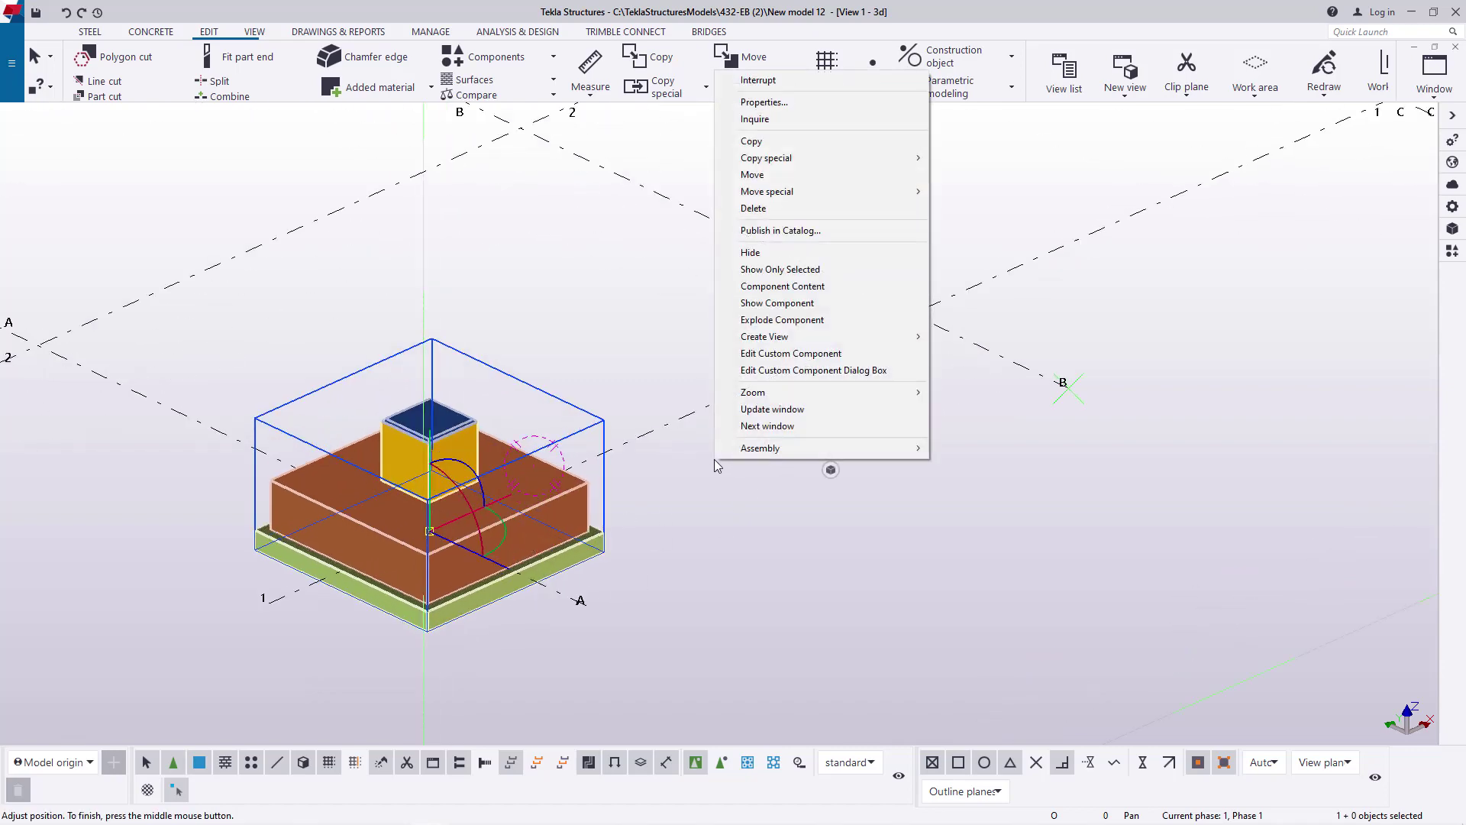
pyautogui.moveTo(813, 159)
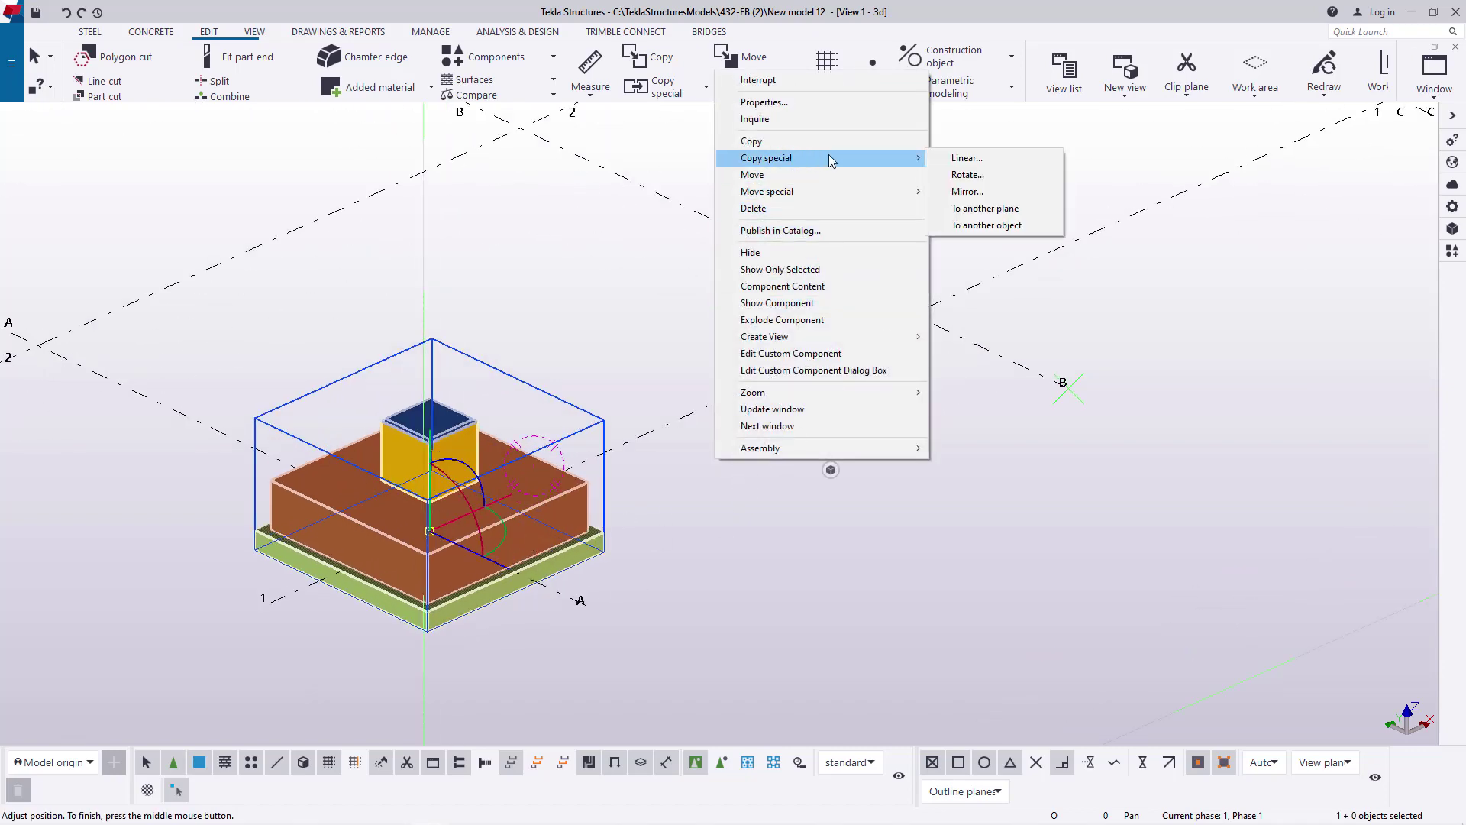
pyautogui.click(965, 158)
pyautogui.scroll(-2, 371, 634)
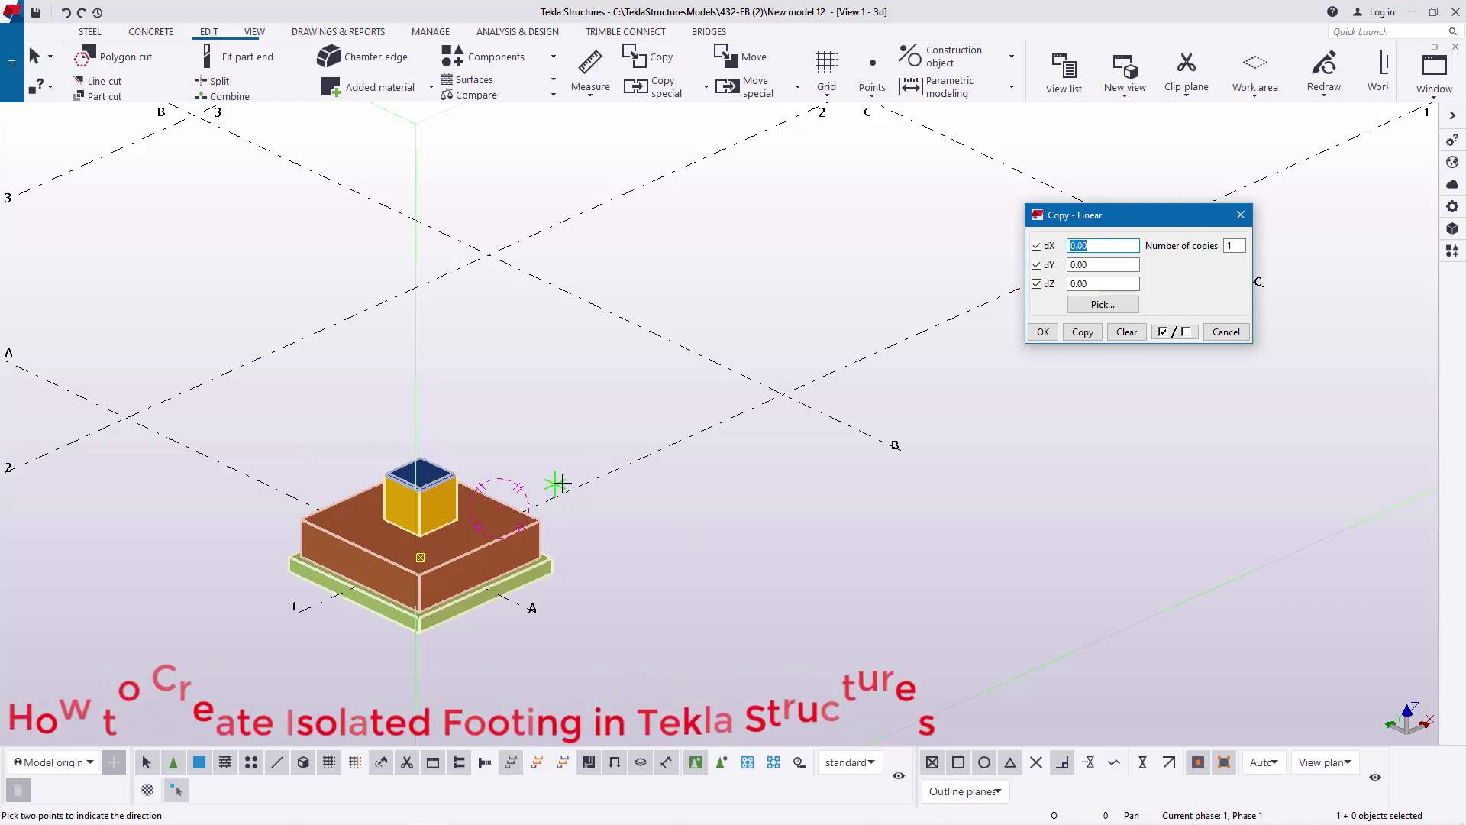
pyautogui.write('6000')
pyautogui.scroll(-10, 157, 645)
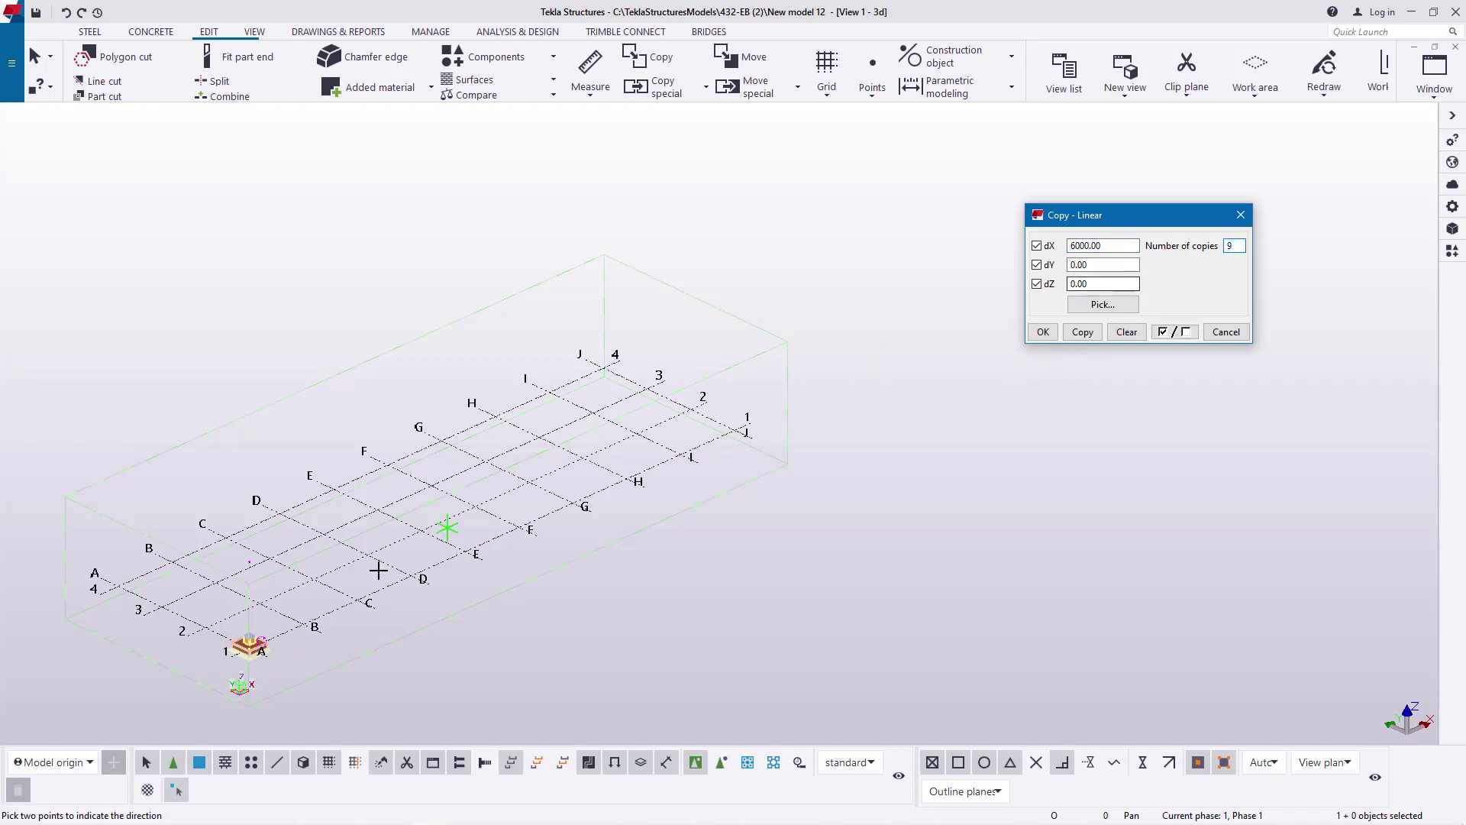
pyautogui.scroll(5, 321, 608)
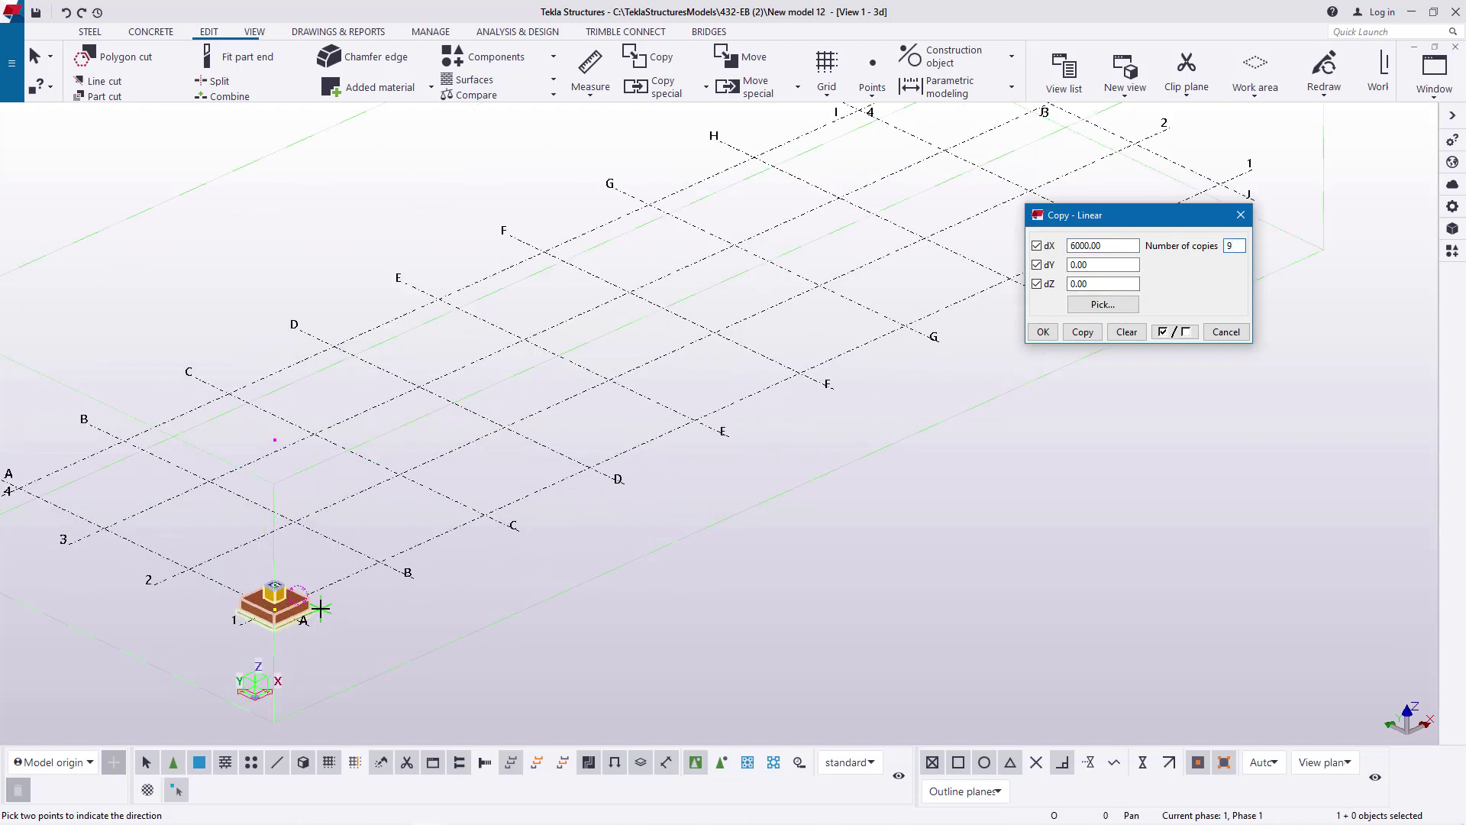
pyautogui.click(1084, 332)
pyautogui.click(1042, 333)
pyautogui.rightClick(903, 386)
pyautogui.click(927, 396)
# Copy the A-1 footing linearly along grid line A with dX 0, dY 5000 and 3 copies, and end the copy command
pyautogui.scroll(-2, 818, 453)
pyautogui.scroll(2, 382, 585)
pyautogui.scroll(-2, 624, 602)
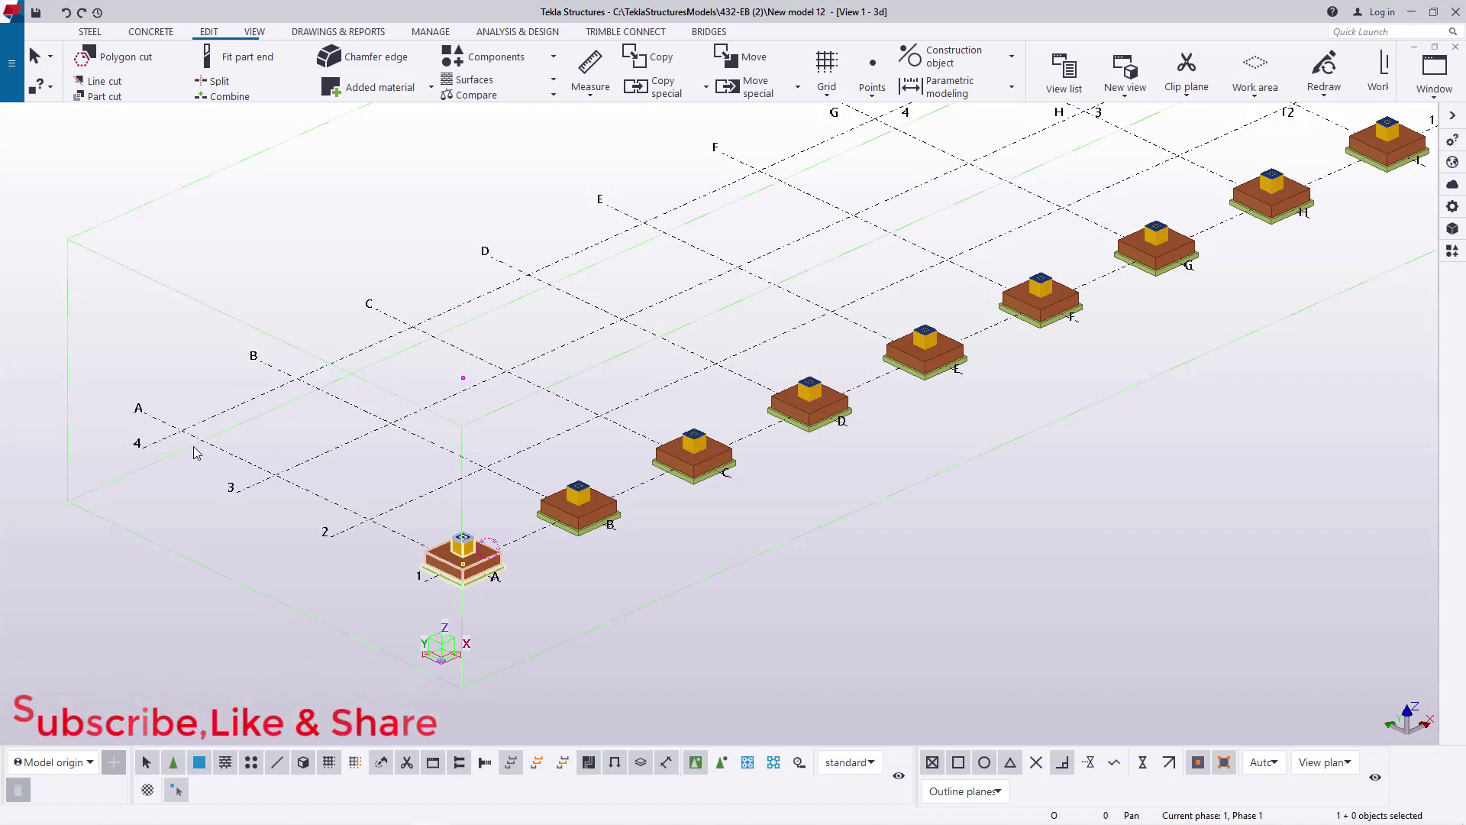
pyautogui.rightClick(703, 523)
pyautogui.moveTo(794, 221)
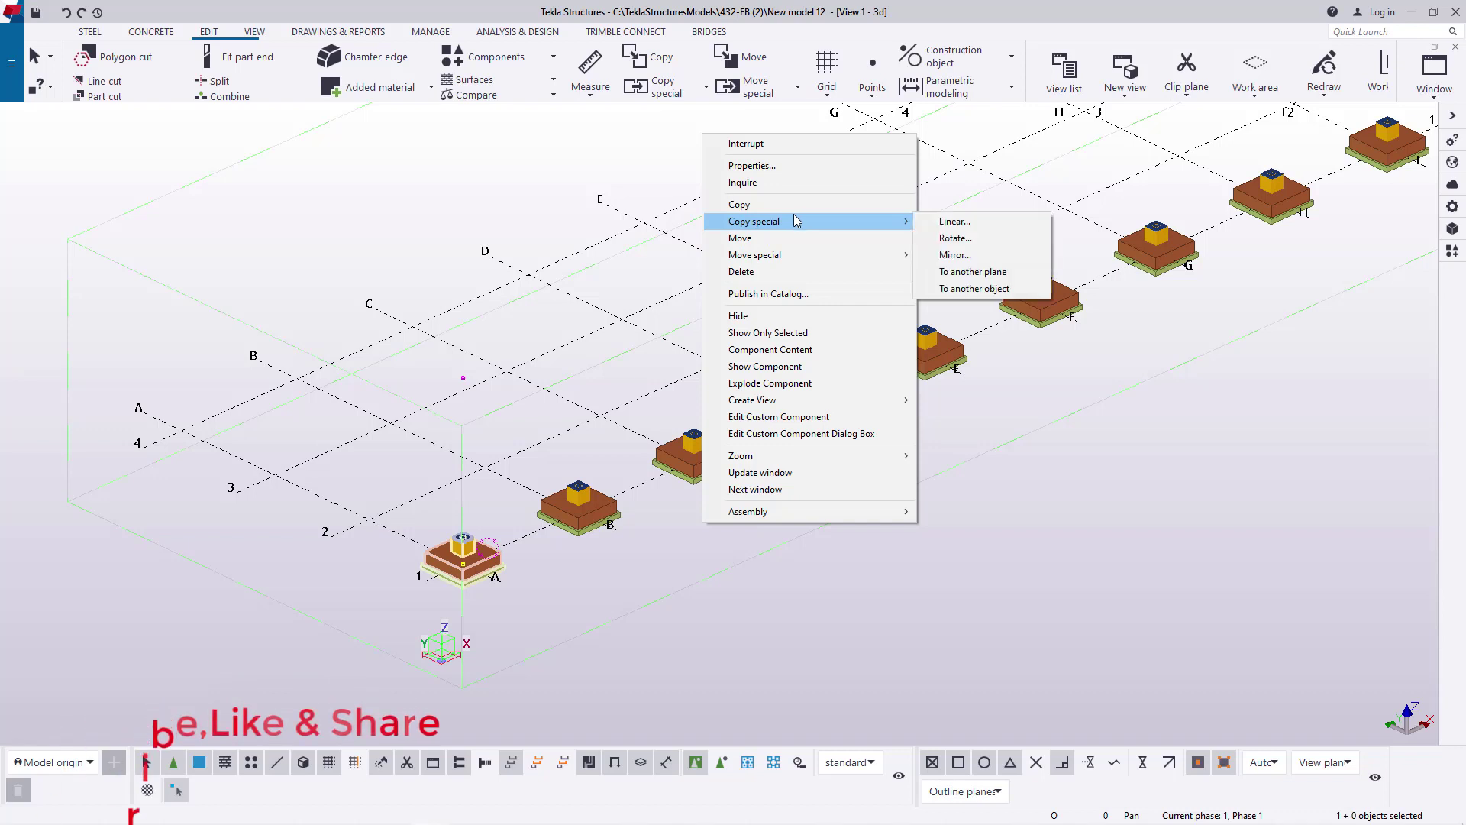
pyautogui.click(955, 220)
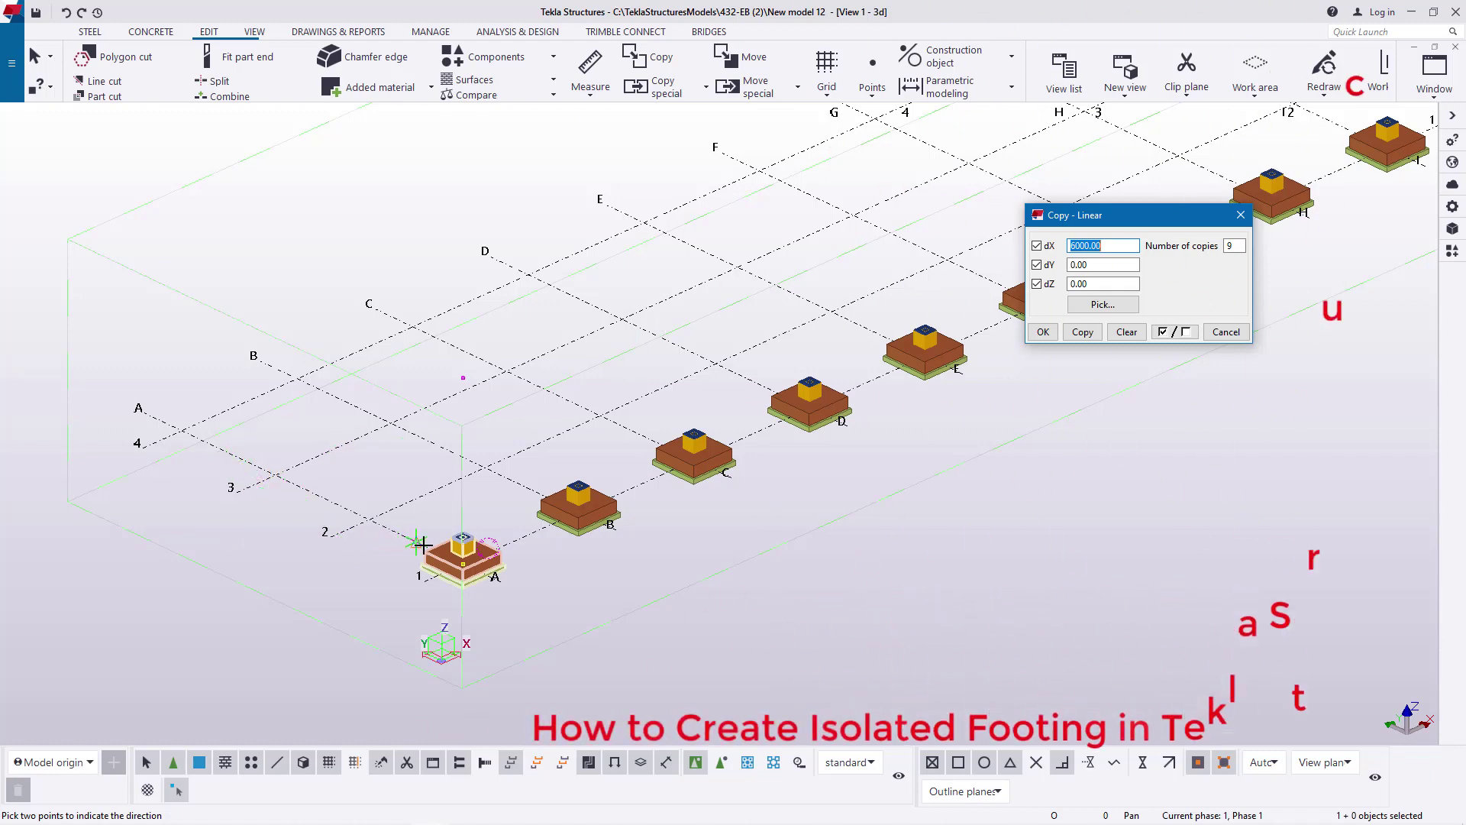
pyautogui.scroll(5, 426, 549)
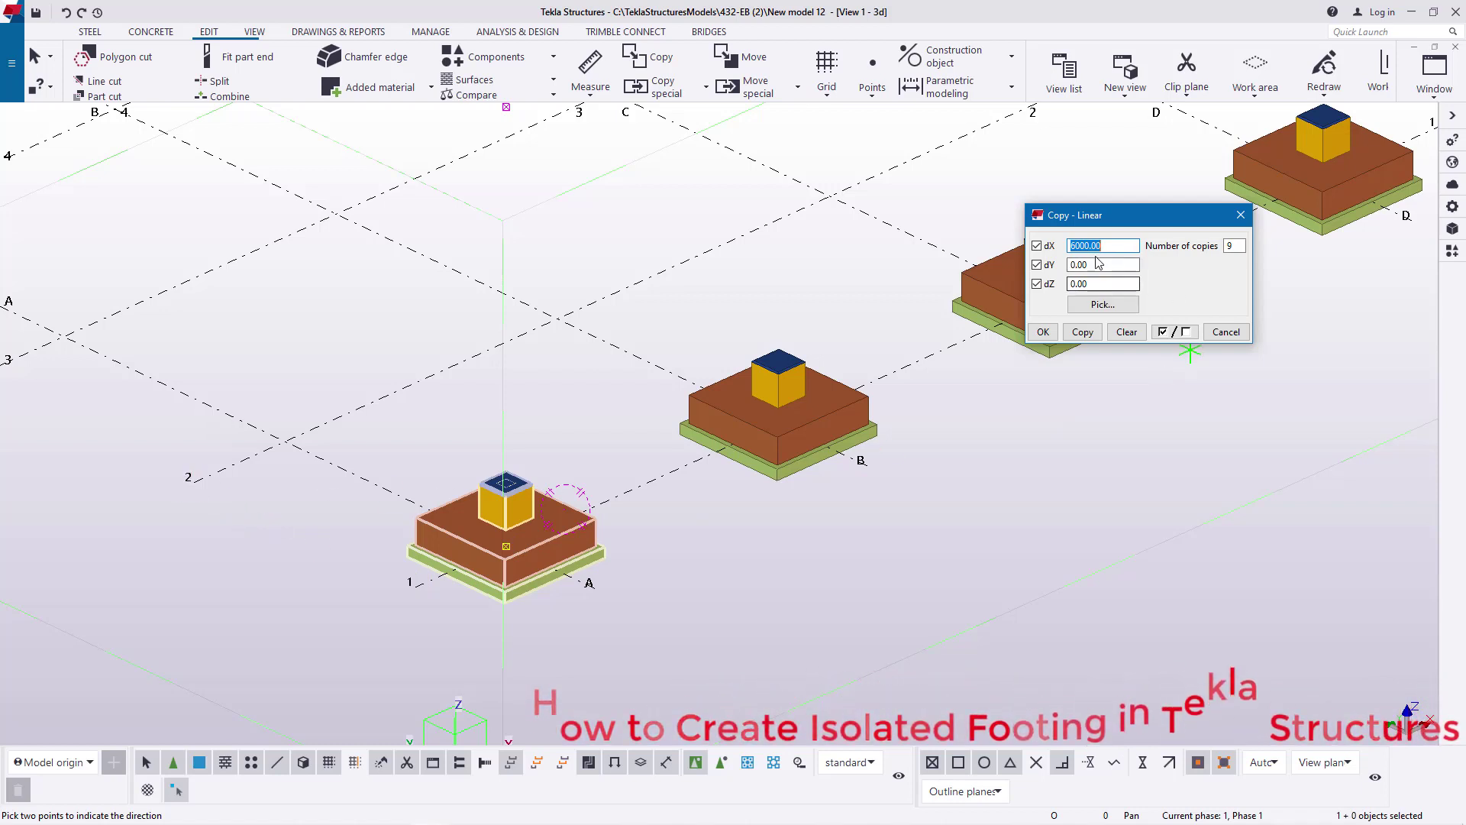
pyautogui.write('0')
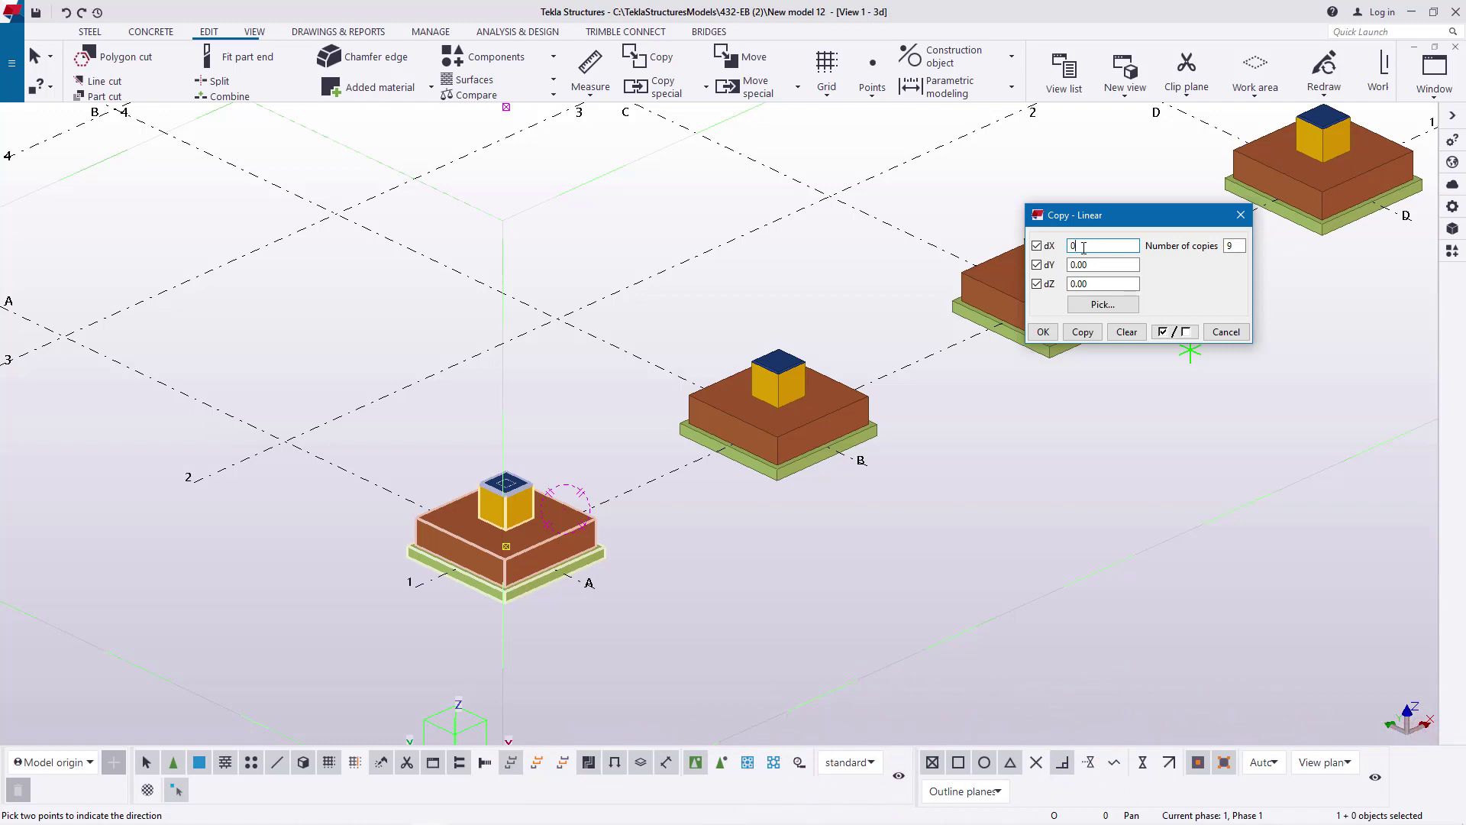
pyautogui.scroll(-4, 700, 514)
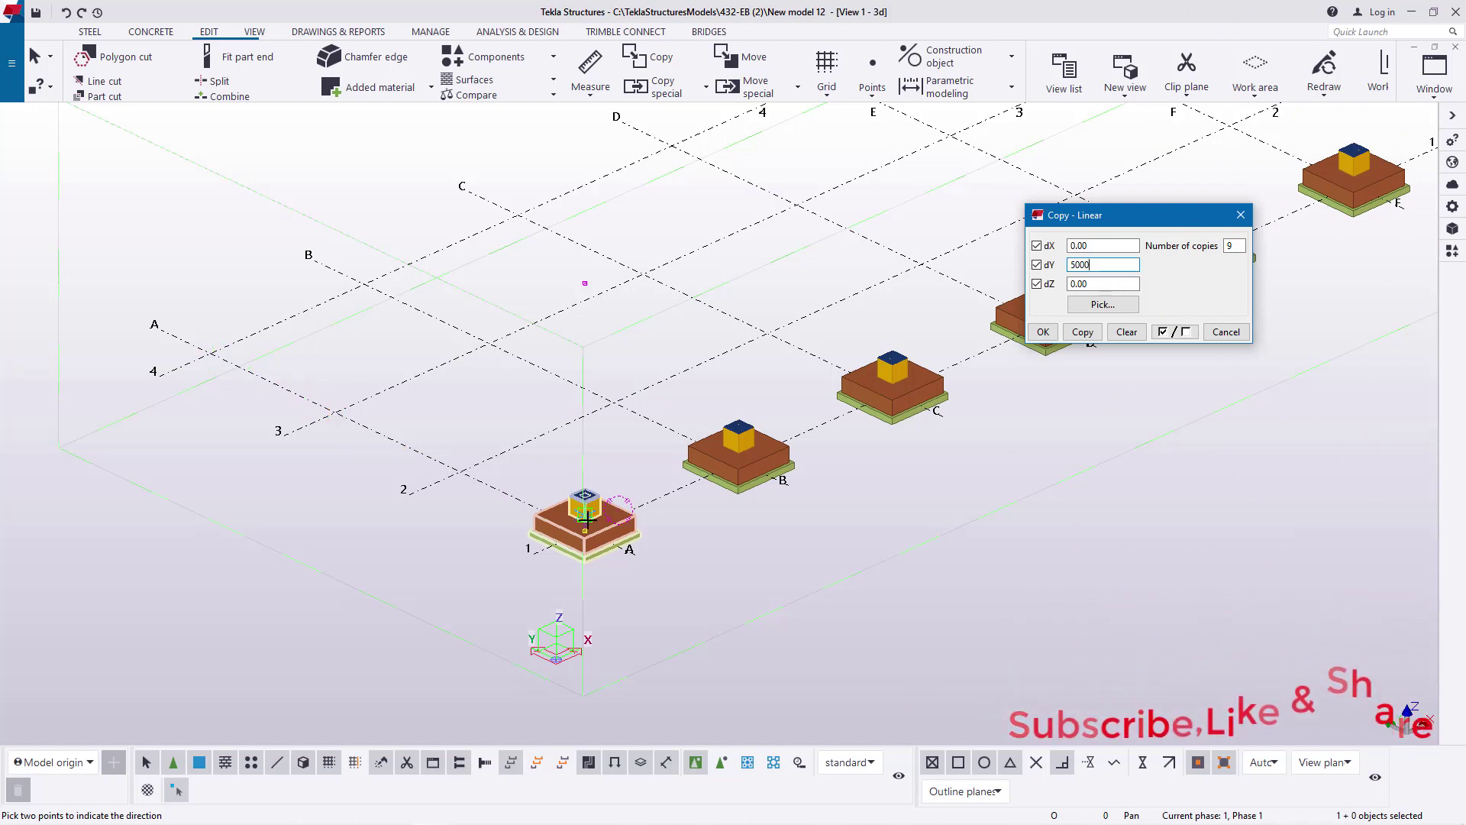
pyautogui.doubleClick(1229, 245)
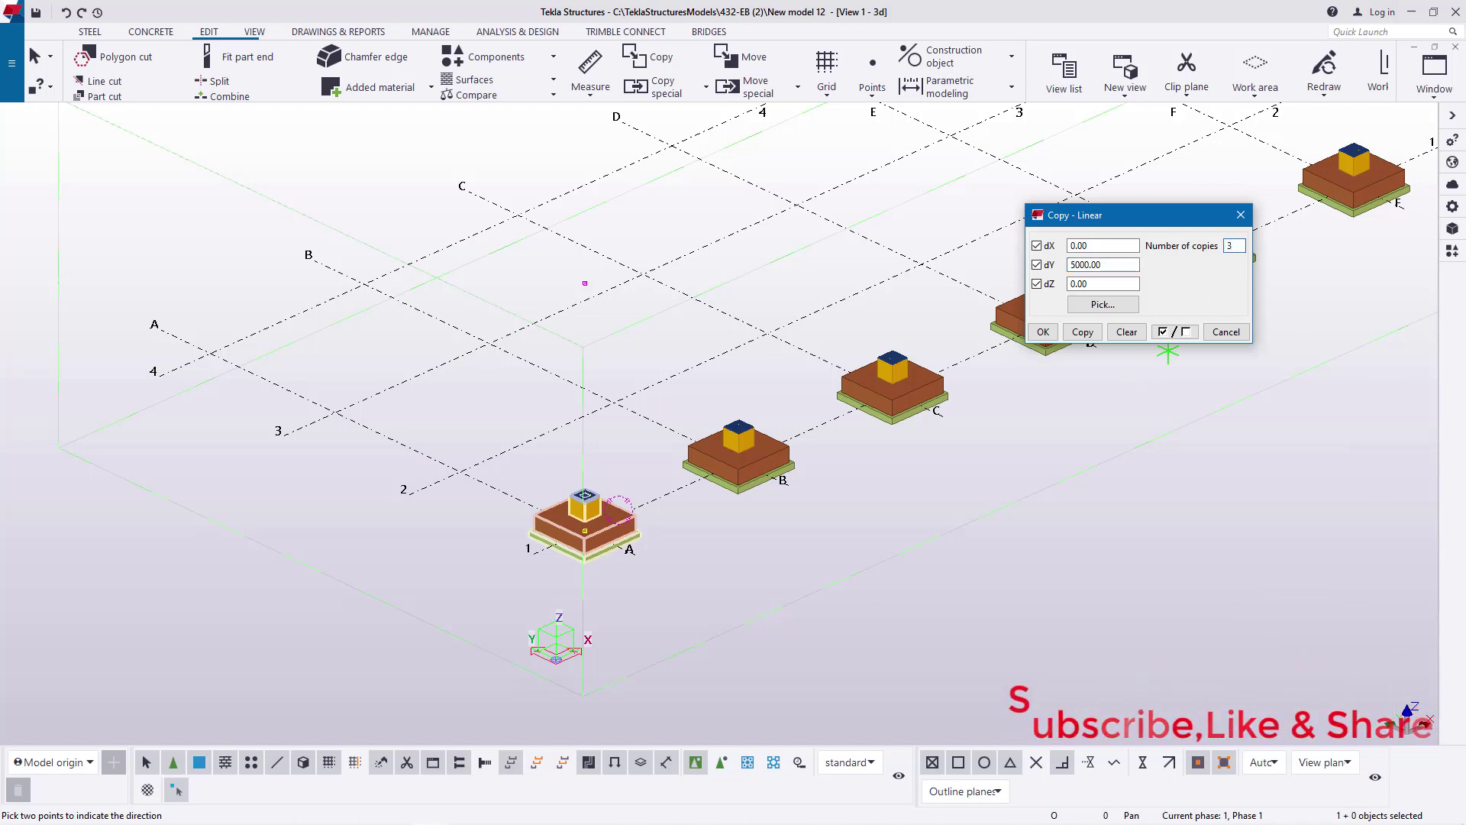
pyautogui.click(1082, 334)
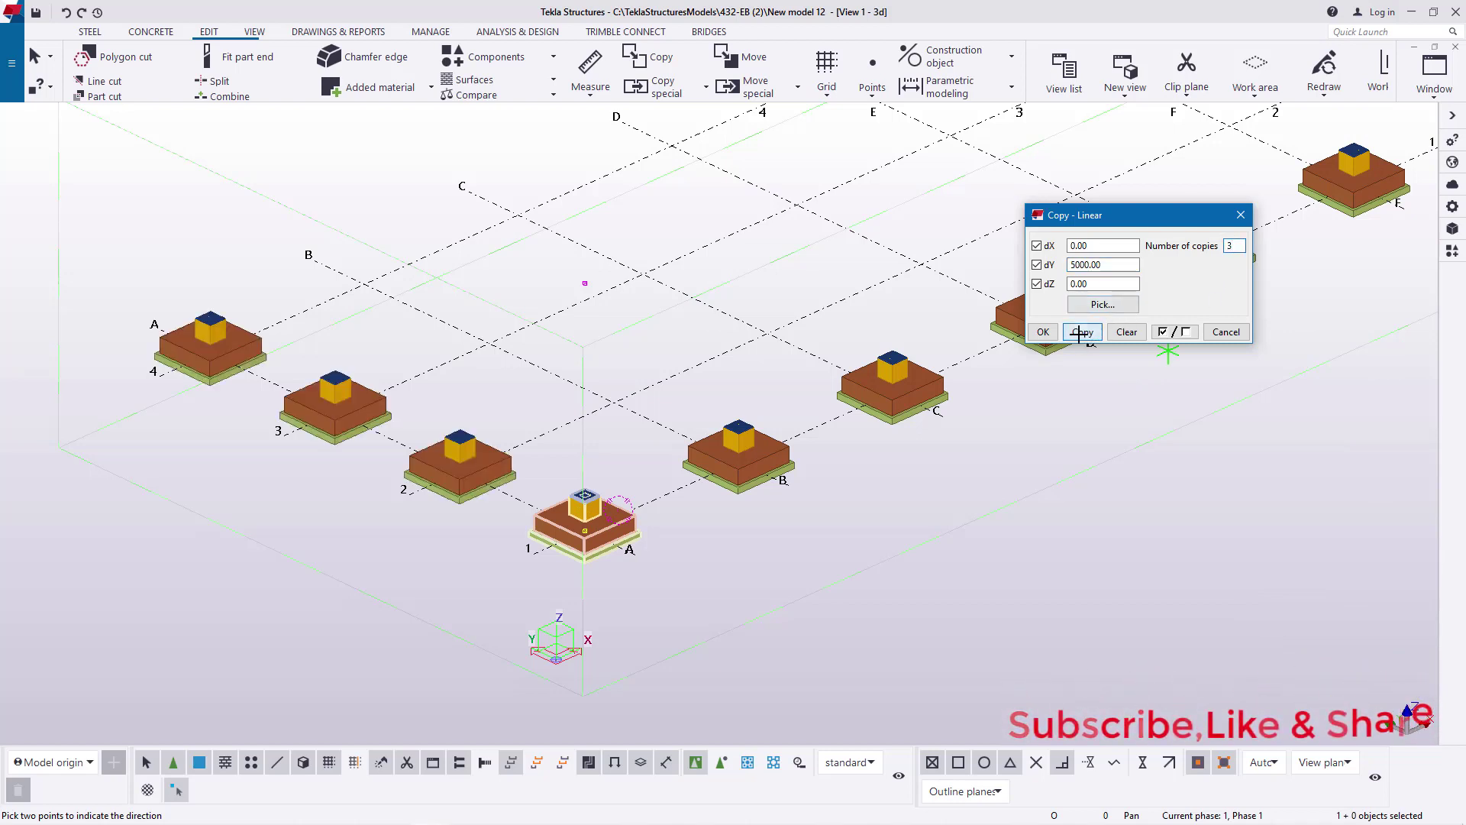
pyautogui.click(1040, 334)
pyautogui.rightClick(638, 233)
pyautogui.click(657, 242)
# Examine the copied footings along grid lines 1 and A from a steeper 3D angle
pyautogui.scroll(-2, 663, 502)
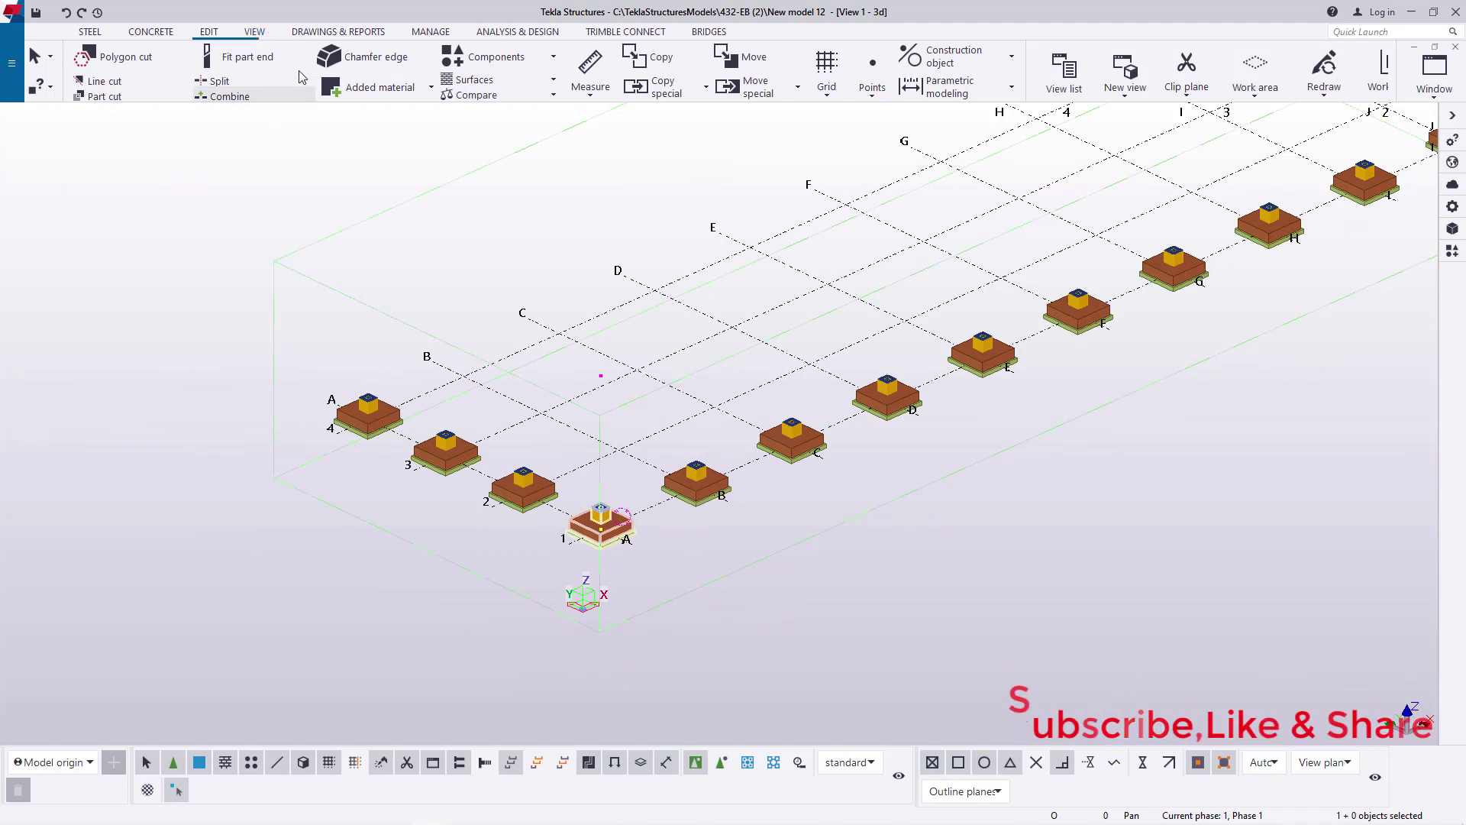
pyautogui.click(256, 32)
pyautogui.click(574, 80)
pyautogui.click(611, 141)
pyautogui.moveTo(899, 404); pyautogui.dragTo(805, 507, button='middle')
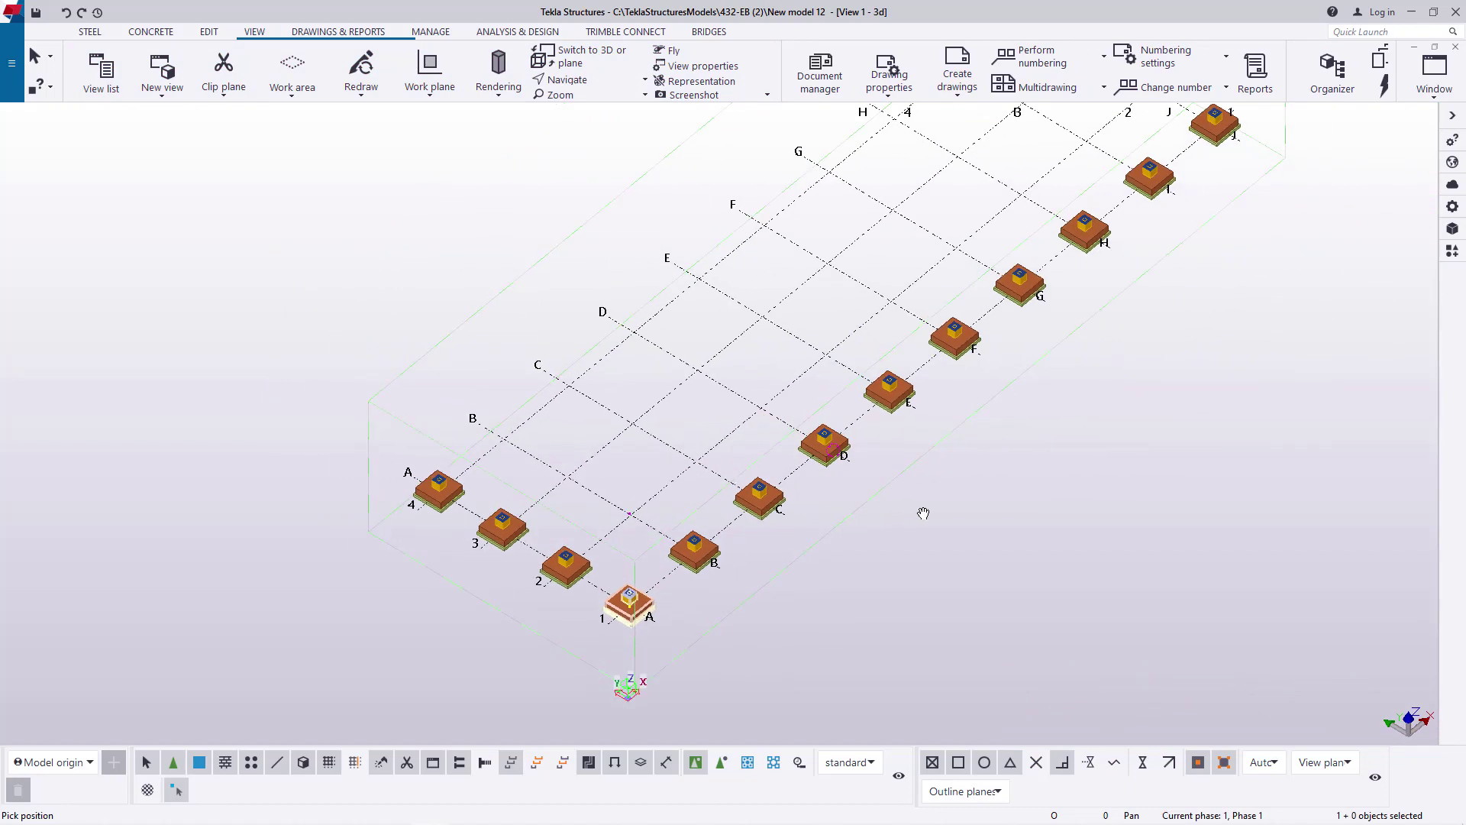
pyautogui.rightClick(1008, 487)
pyautogui.press('Escape')
pyautogui.scroll(-2, 1023, 382)
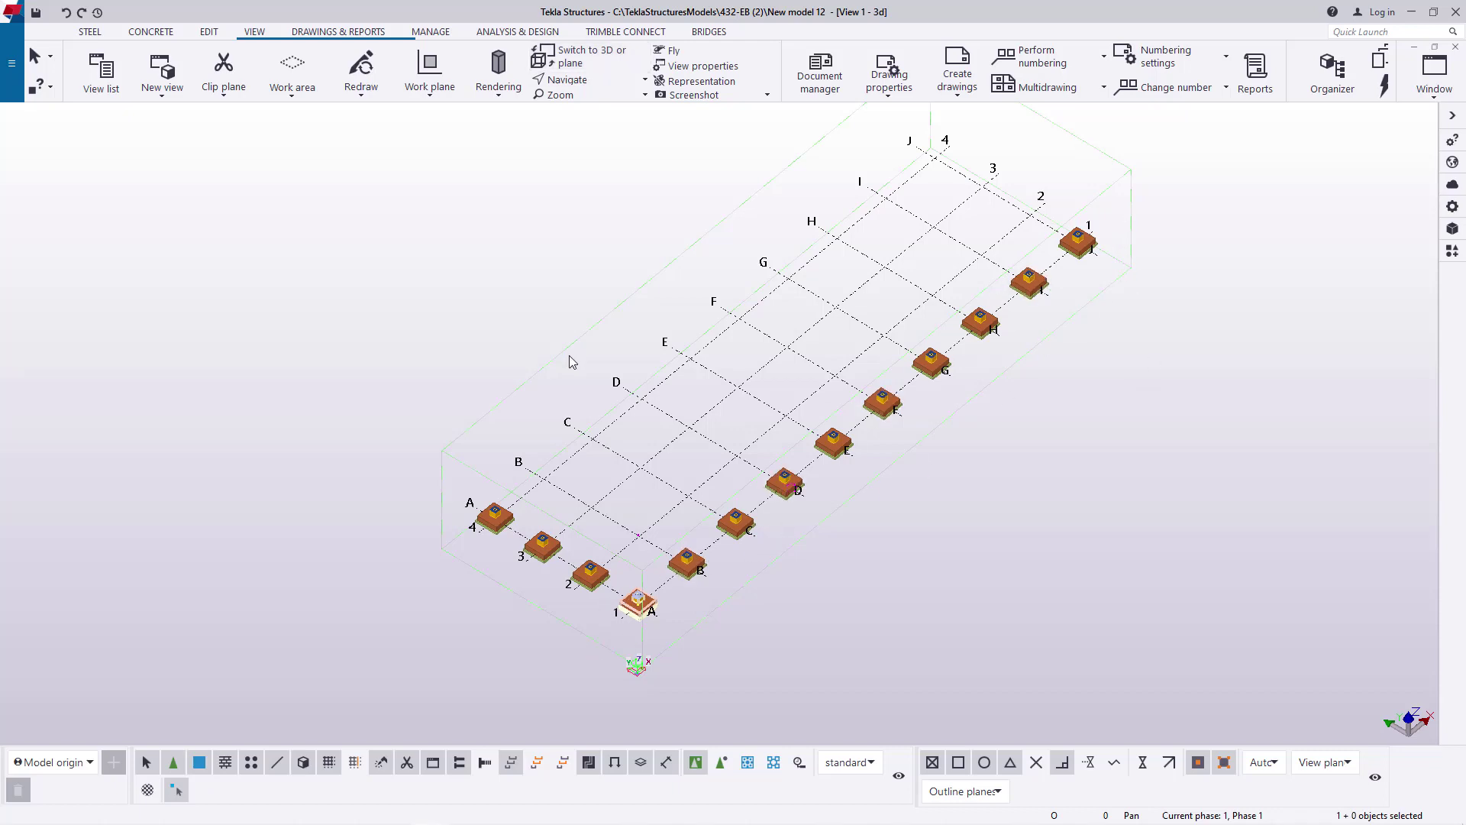
# Switch the view to plan and select only the ten footings along grid line 1, from A to J
pyautogui.click(569, 56)
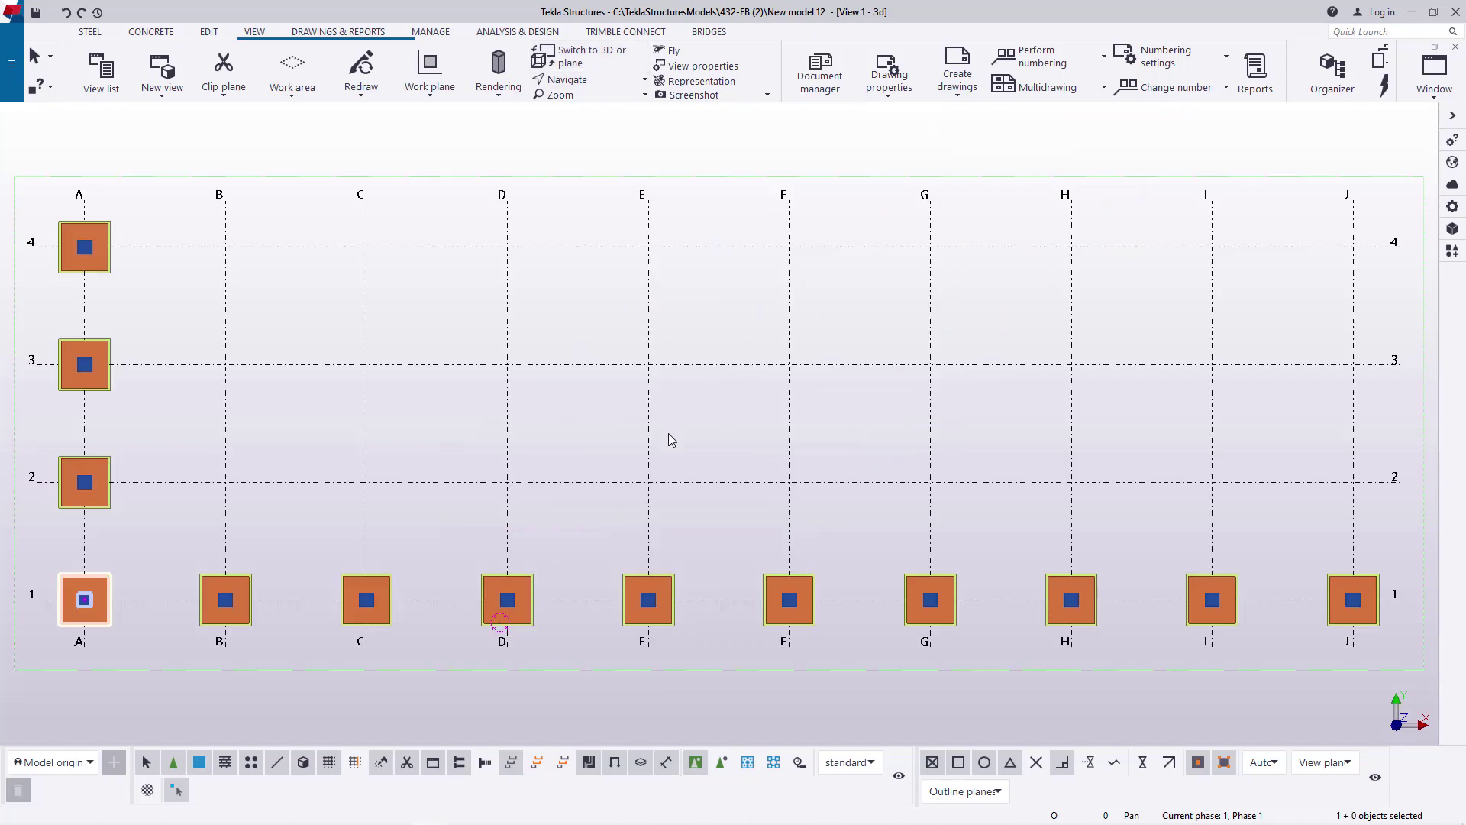
pyautogui.scroll(-3, 666, 437)
pyautogui.moveTo(1233, 645); pyautogui.dragTo(258, 509)
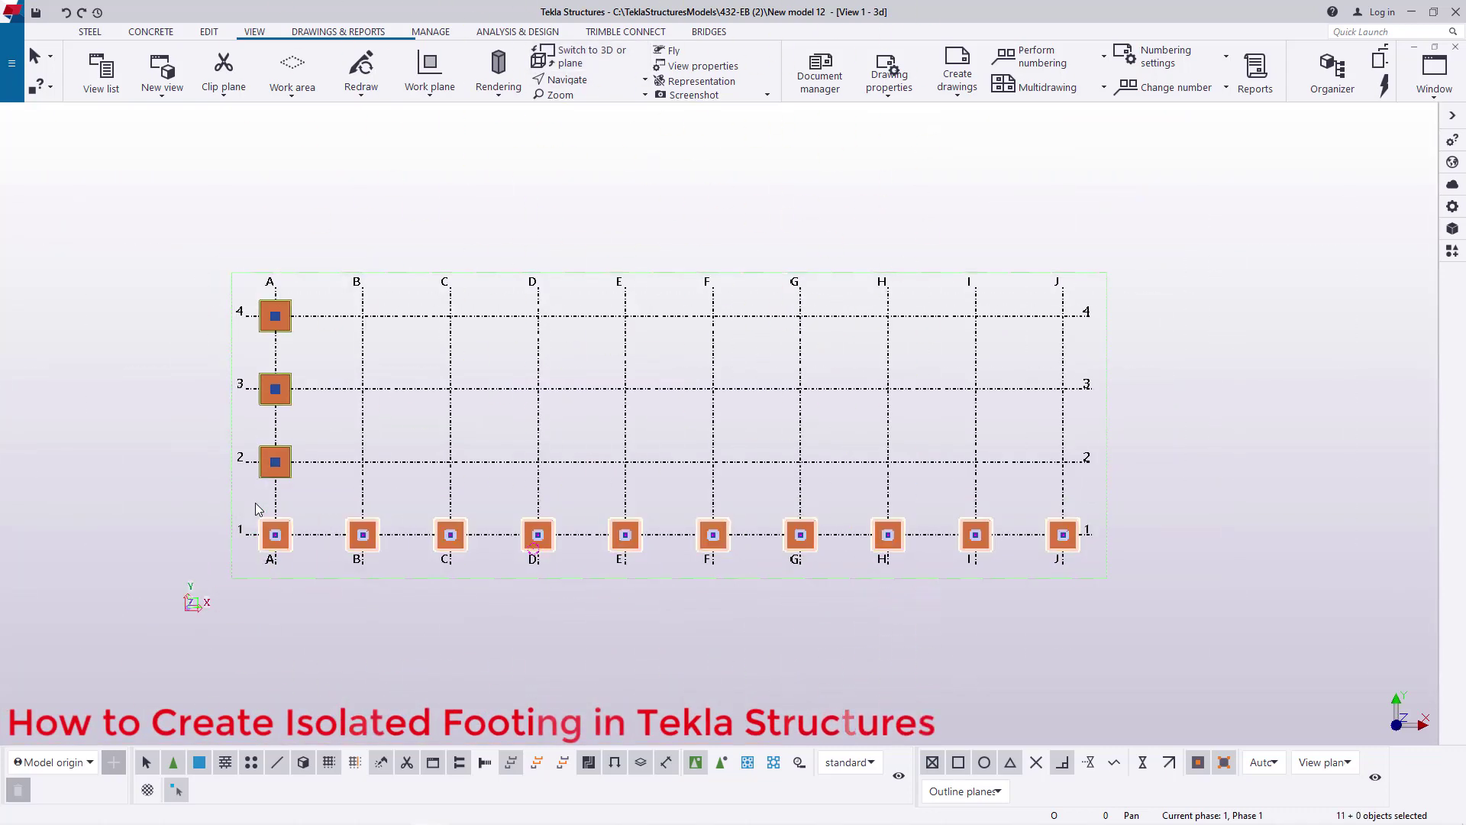
pyautogui.keyDown('ctrl'); pyautogui.moveTo(1184, 220); pyautogui.dragTo(687, 403); pyautogui.keyUp('ctrl')
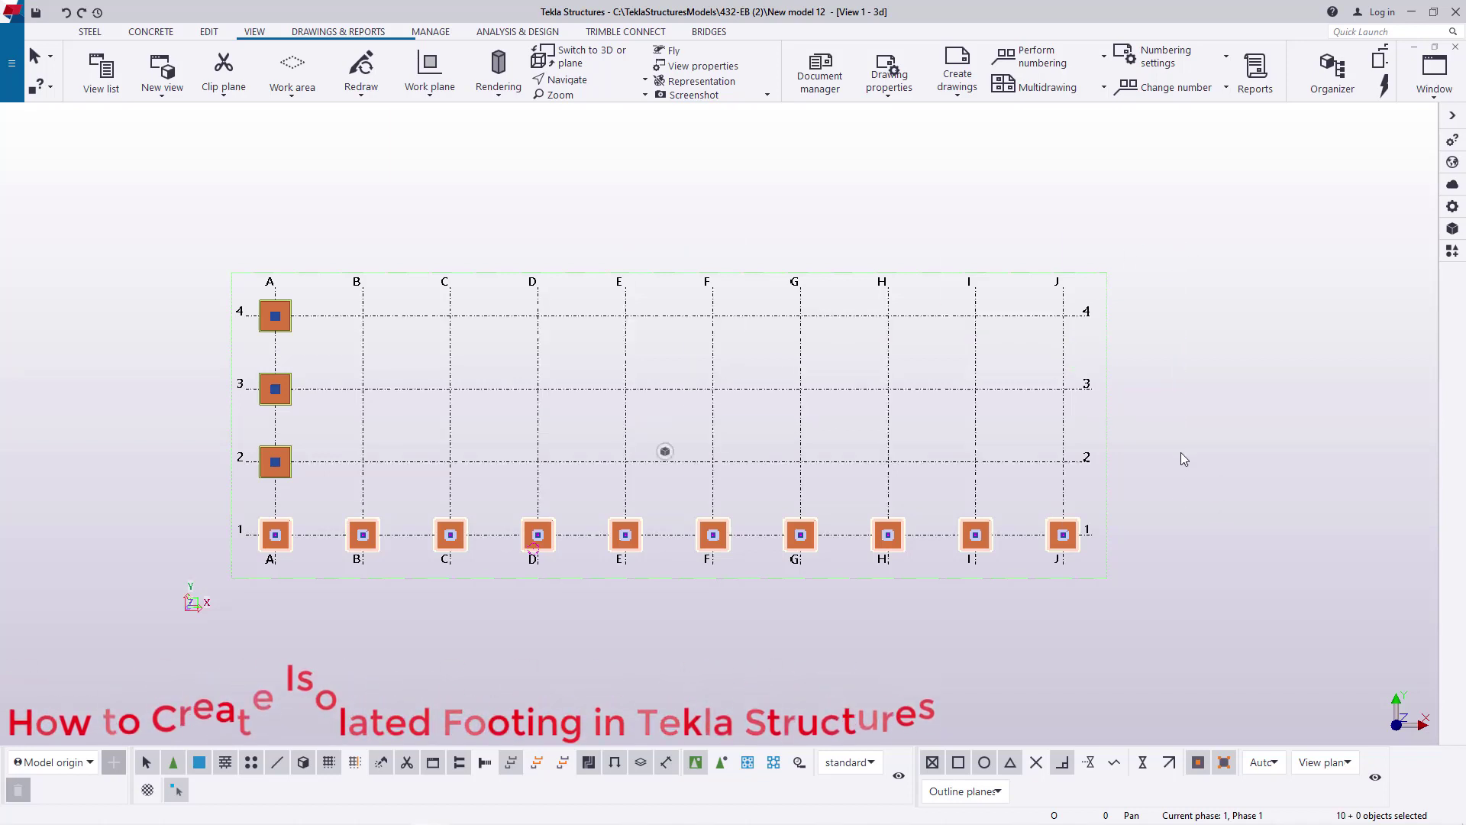
pyautogui.rightClick(1162, 401)
pyautogui.click(1222, 433)
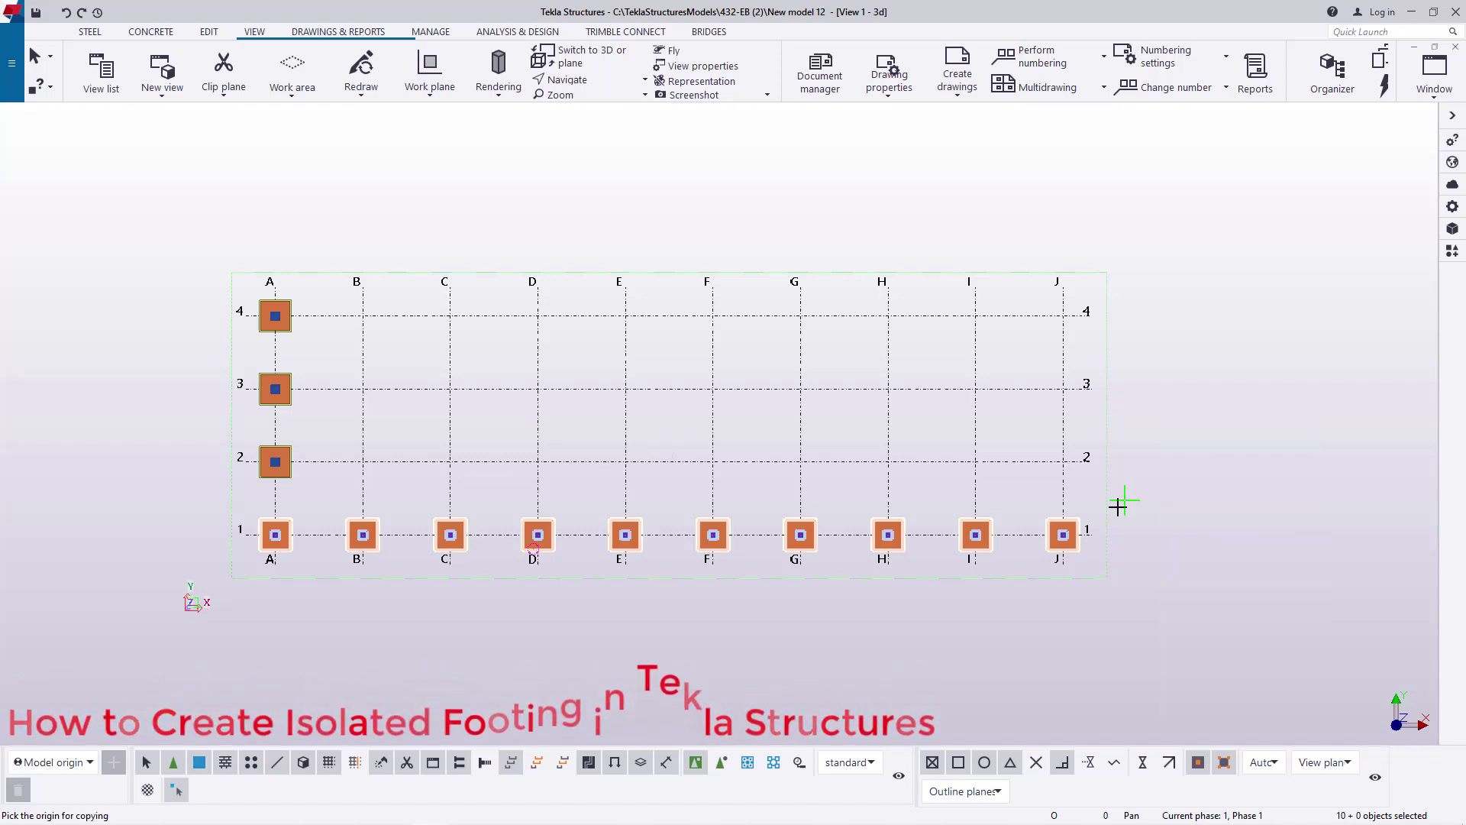
pyautogui.click(1020, 533)
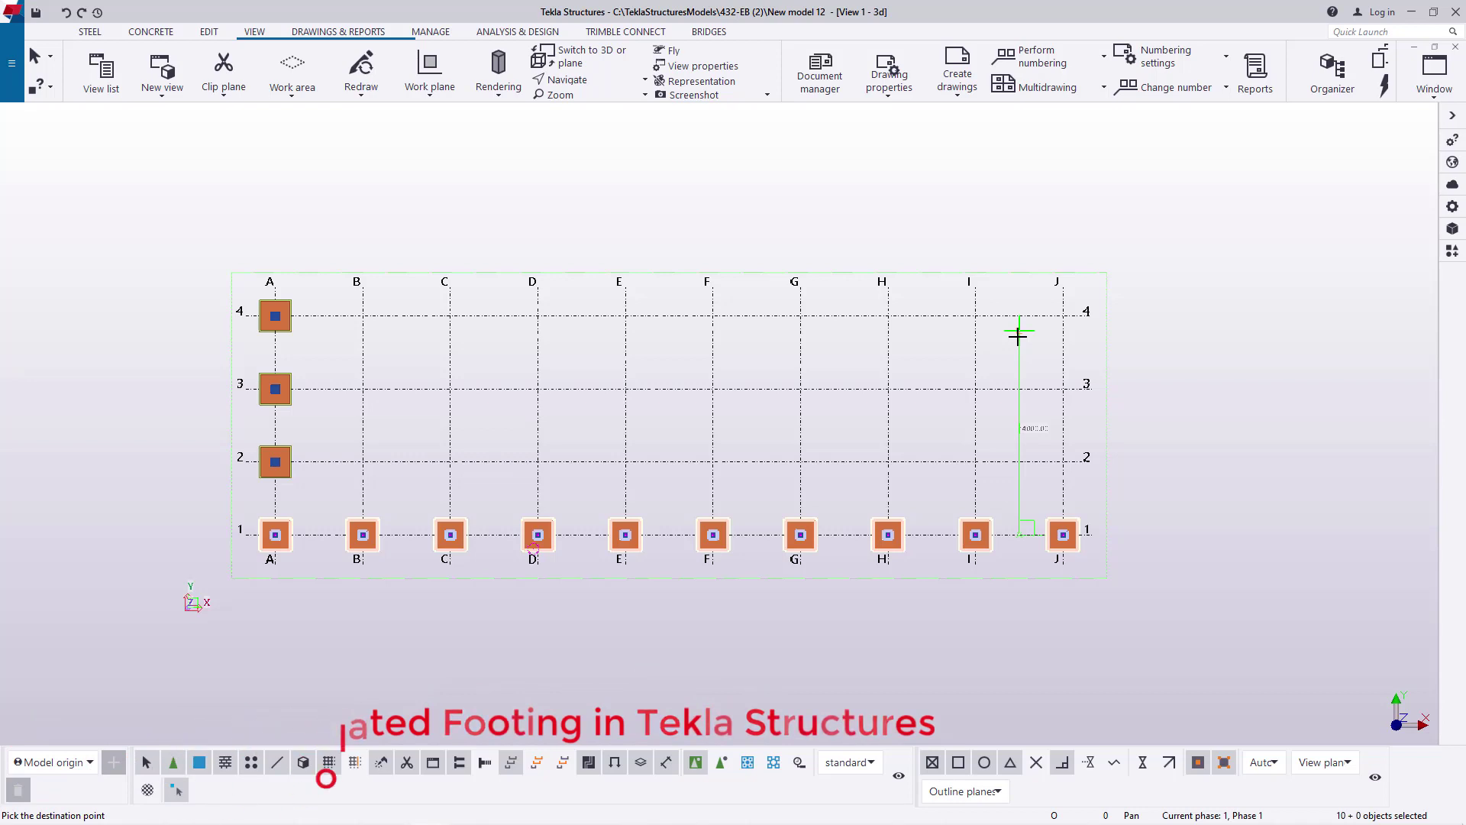
pyautogui.rightClick(1178, 345)
pyautogui.click(1201, 354)
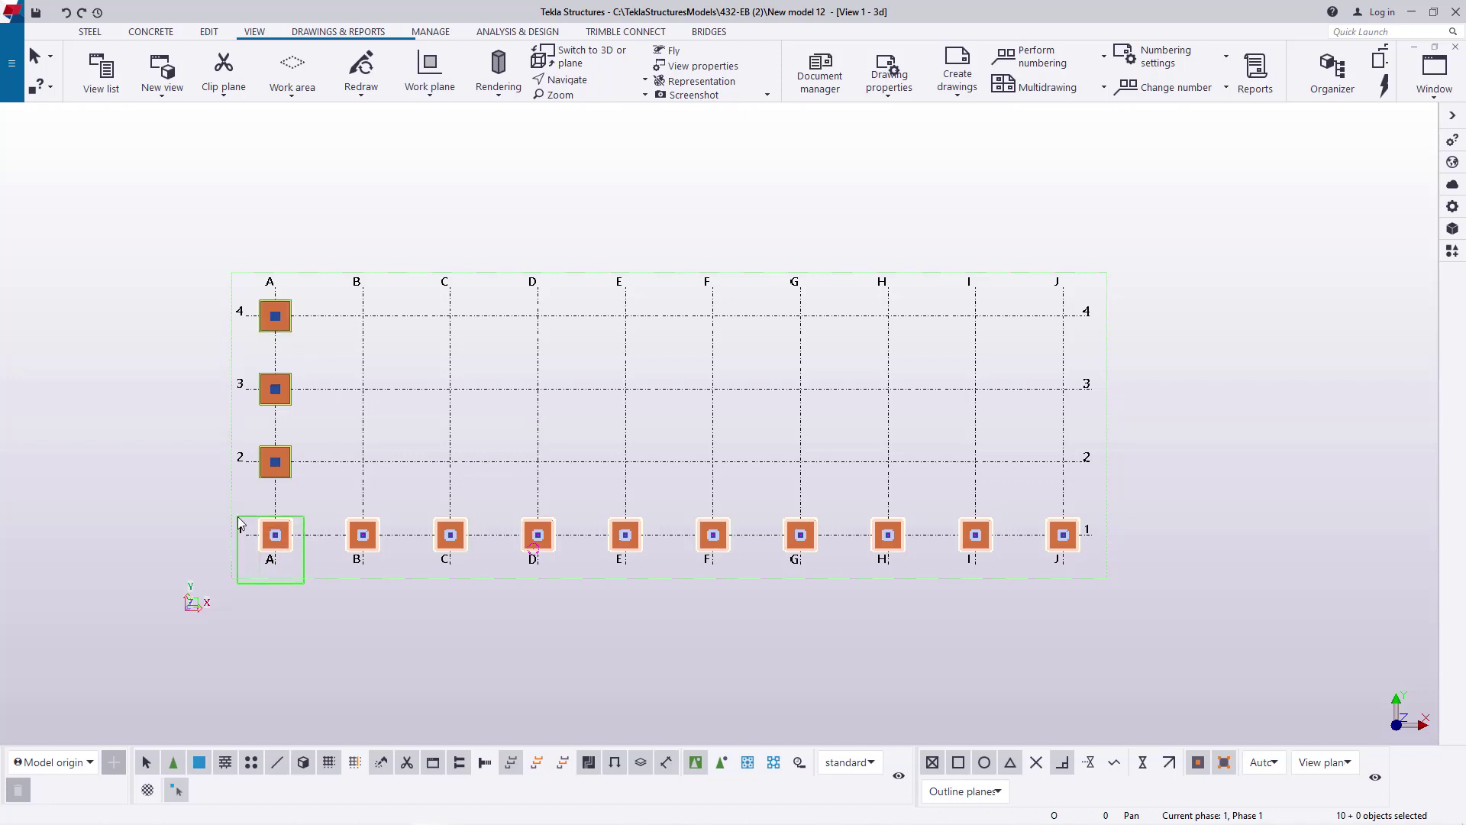
# Deselect the A-1 footing, copy the remaining nine grid line 1 footings from grid line 1 to grid line 4, and end the copy command
pyautogui.keyDown('ctrl'); pyautogui.click(619, 441); pyautogui.keyUp('ctrl')
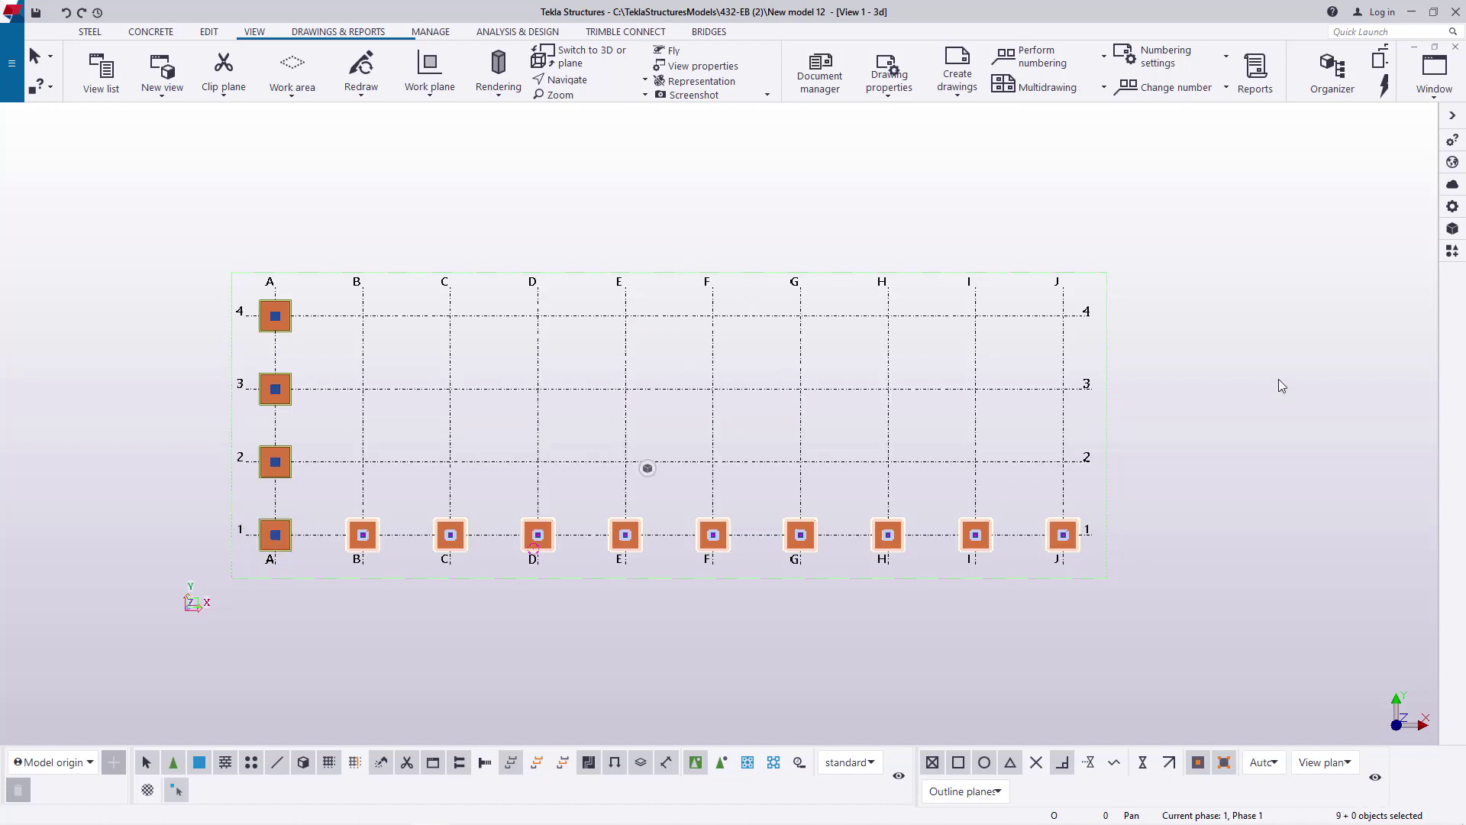
pyautogui.rightClick(1202, 310)
pyautogui.click(1229, 341)
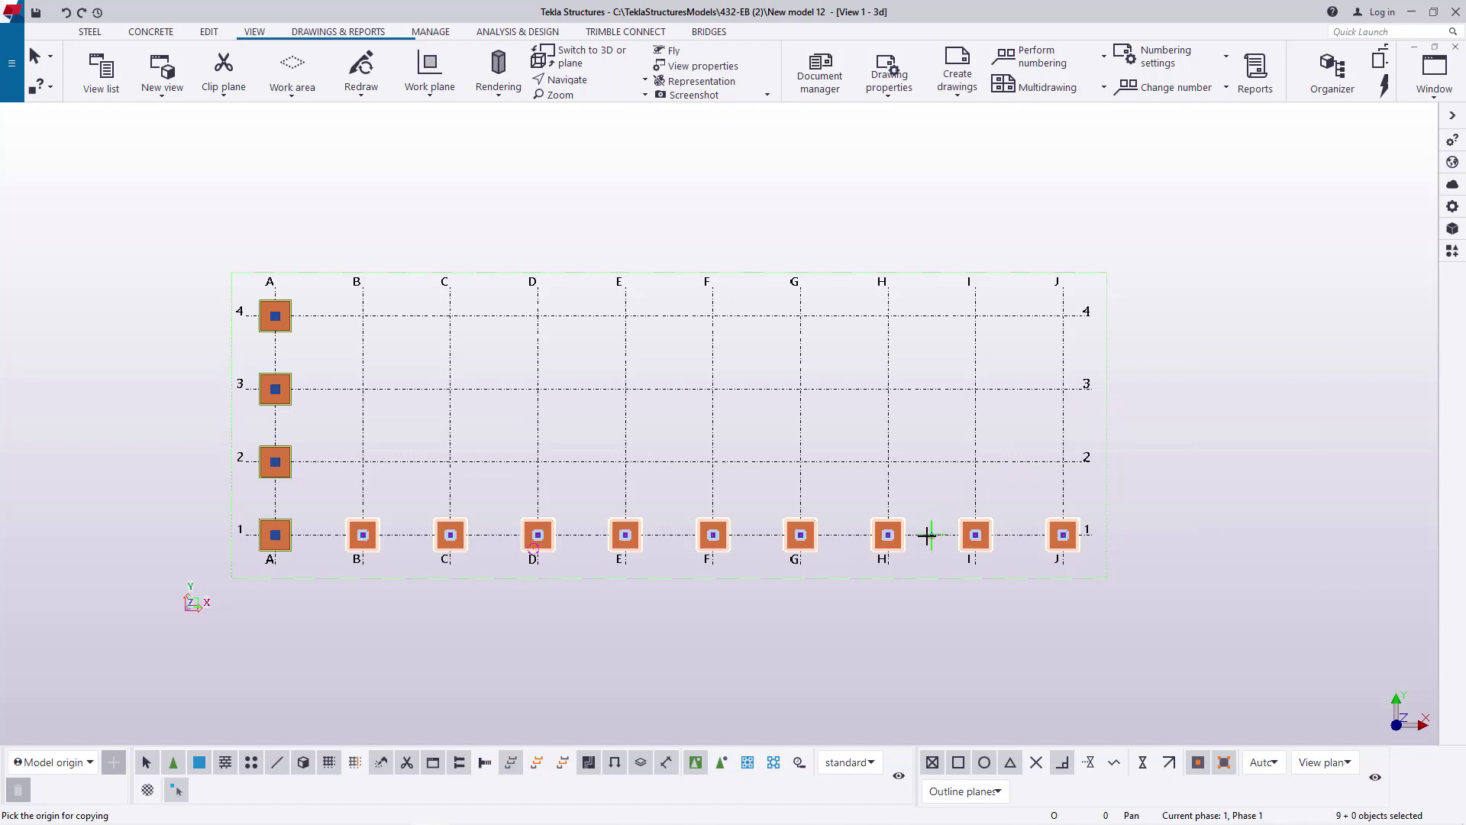
pyautogui.click(931, 314)
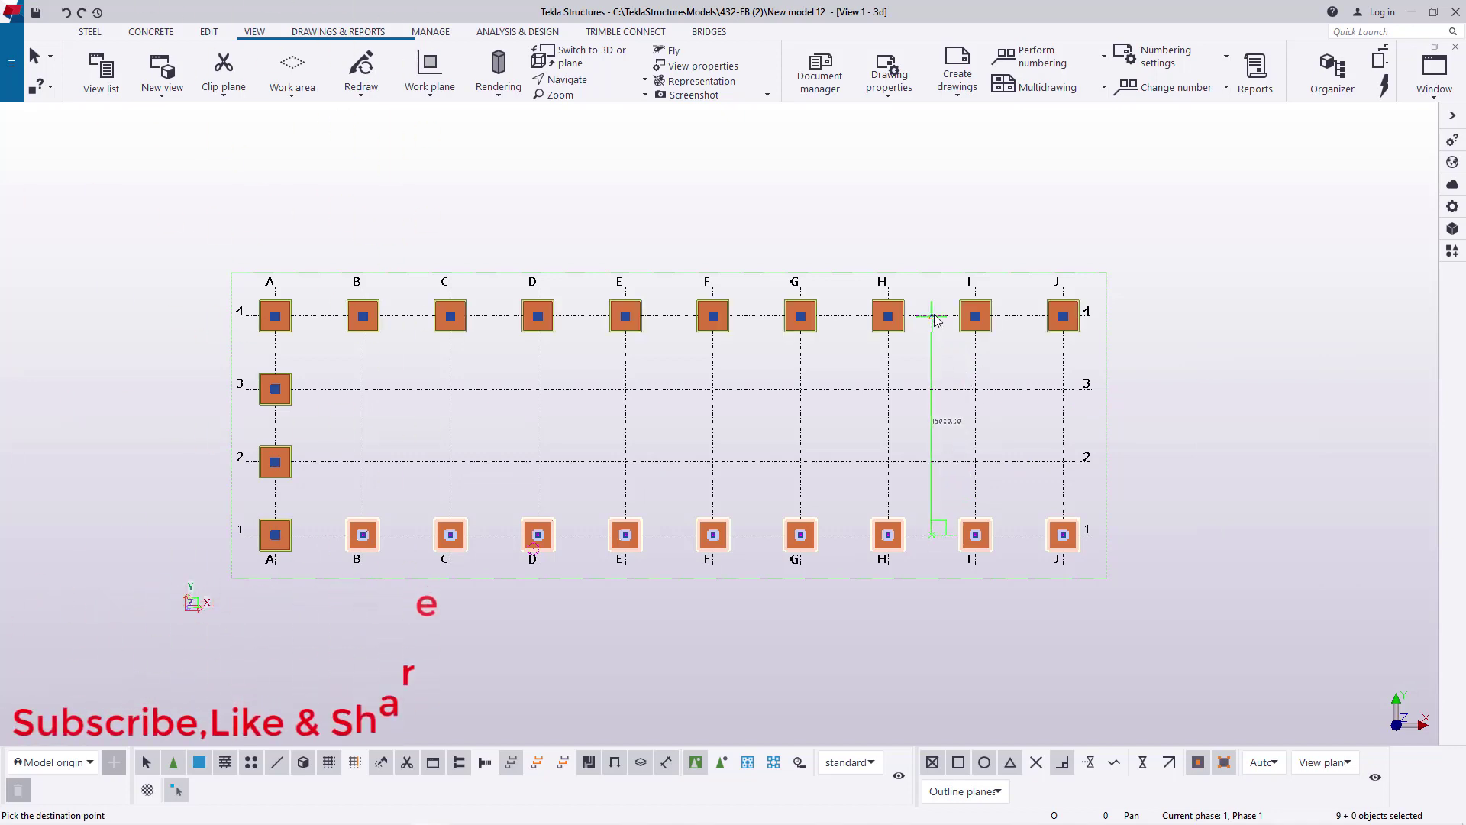
pyautogui.rightClick(1205, 276)
pyautogui.click(1246, 293)
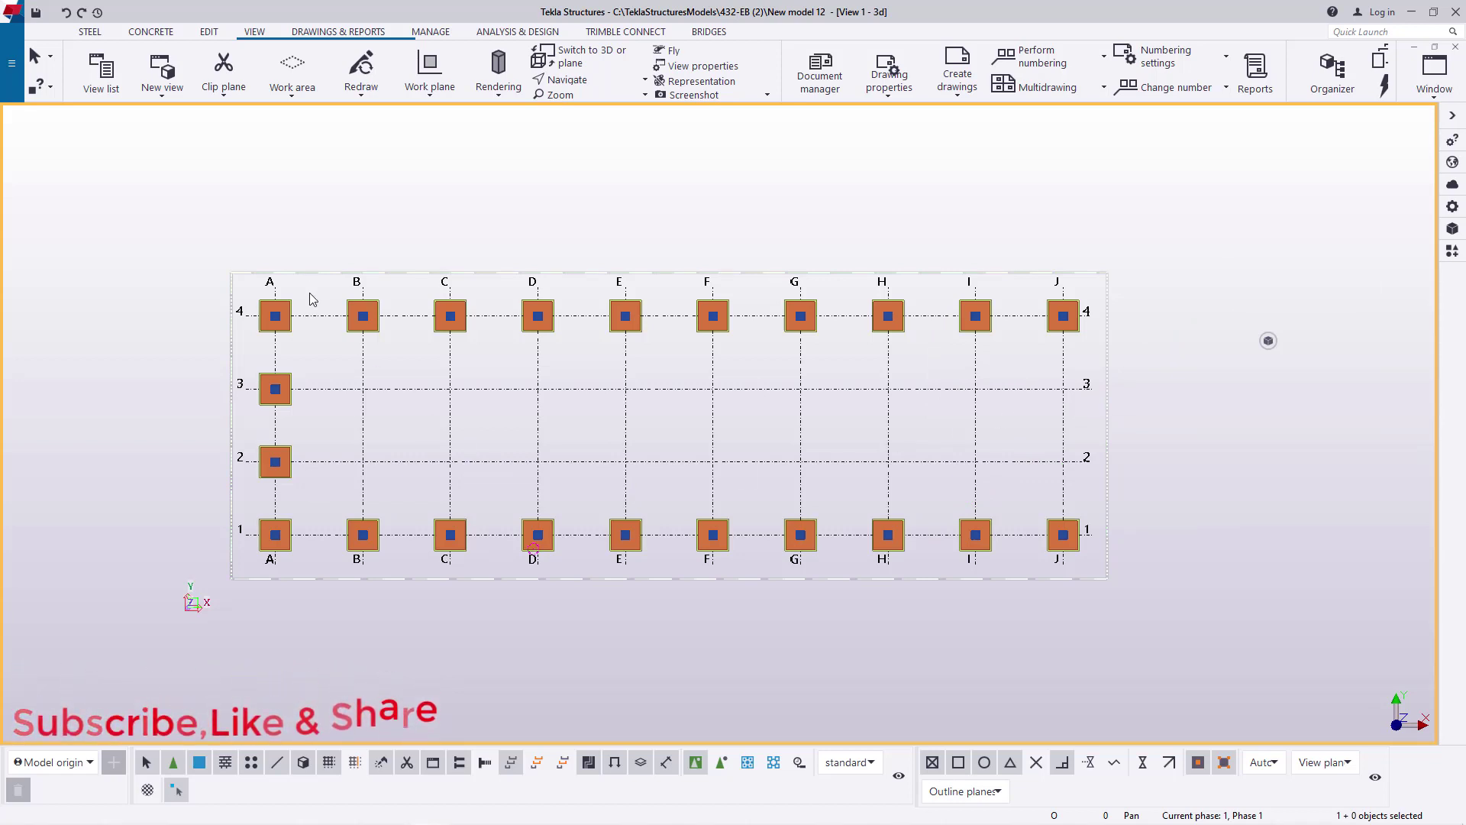
# Select the A-2 and A-3 footings, copy them from grid line A to grid line J, and end the copy command
pyautogui.moveTo(311, 363); pyautogui.dragTo(242, 501)
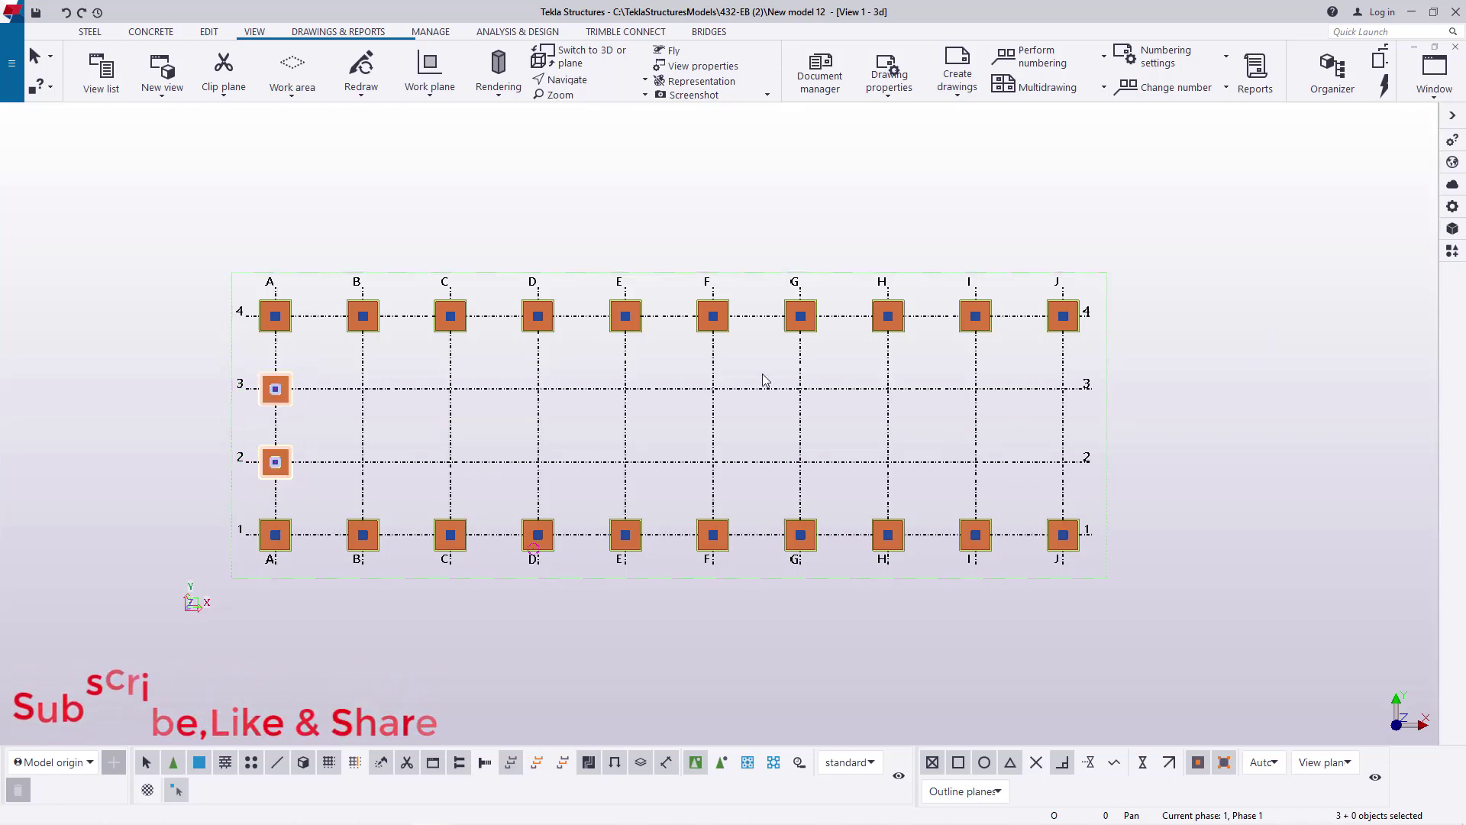
pyautogui.rightClick(1209, 330)
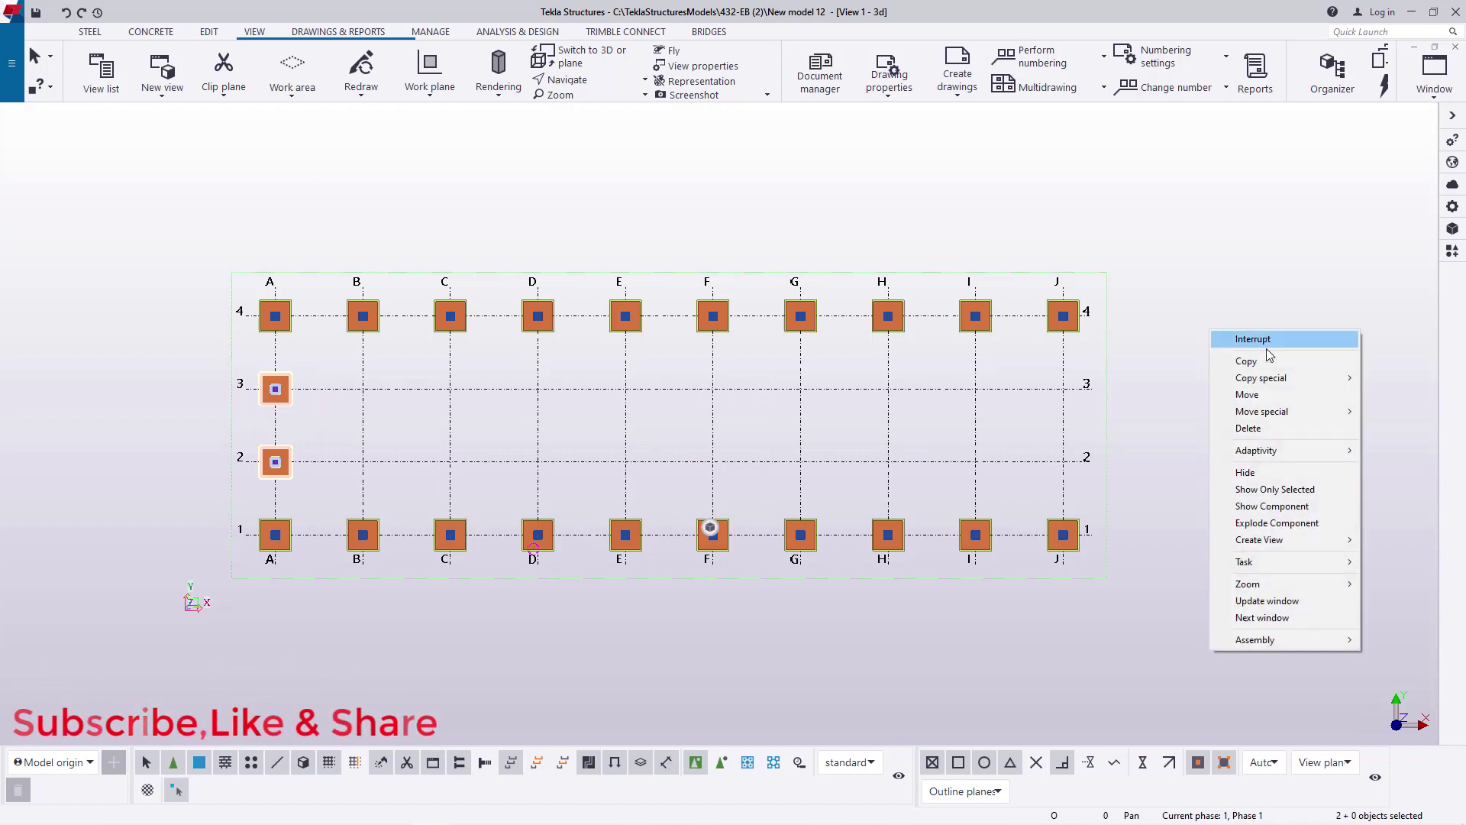
pyautogui.click(1237, 357)
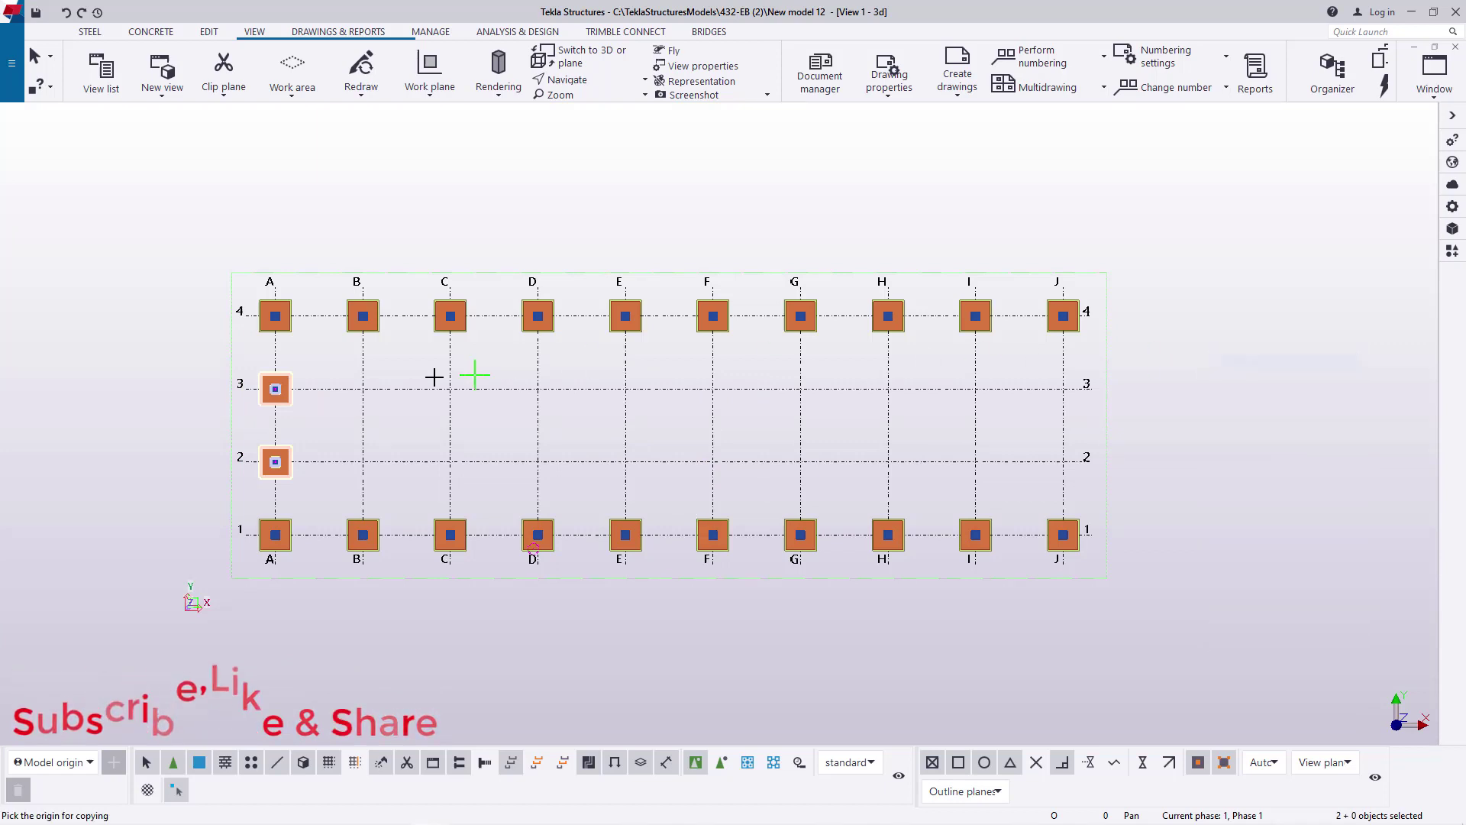
pyautogui.click(275, 352)
pyautogui.click(1065, 353)
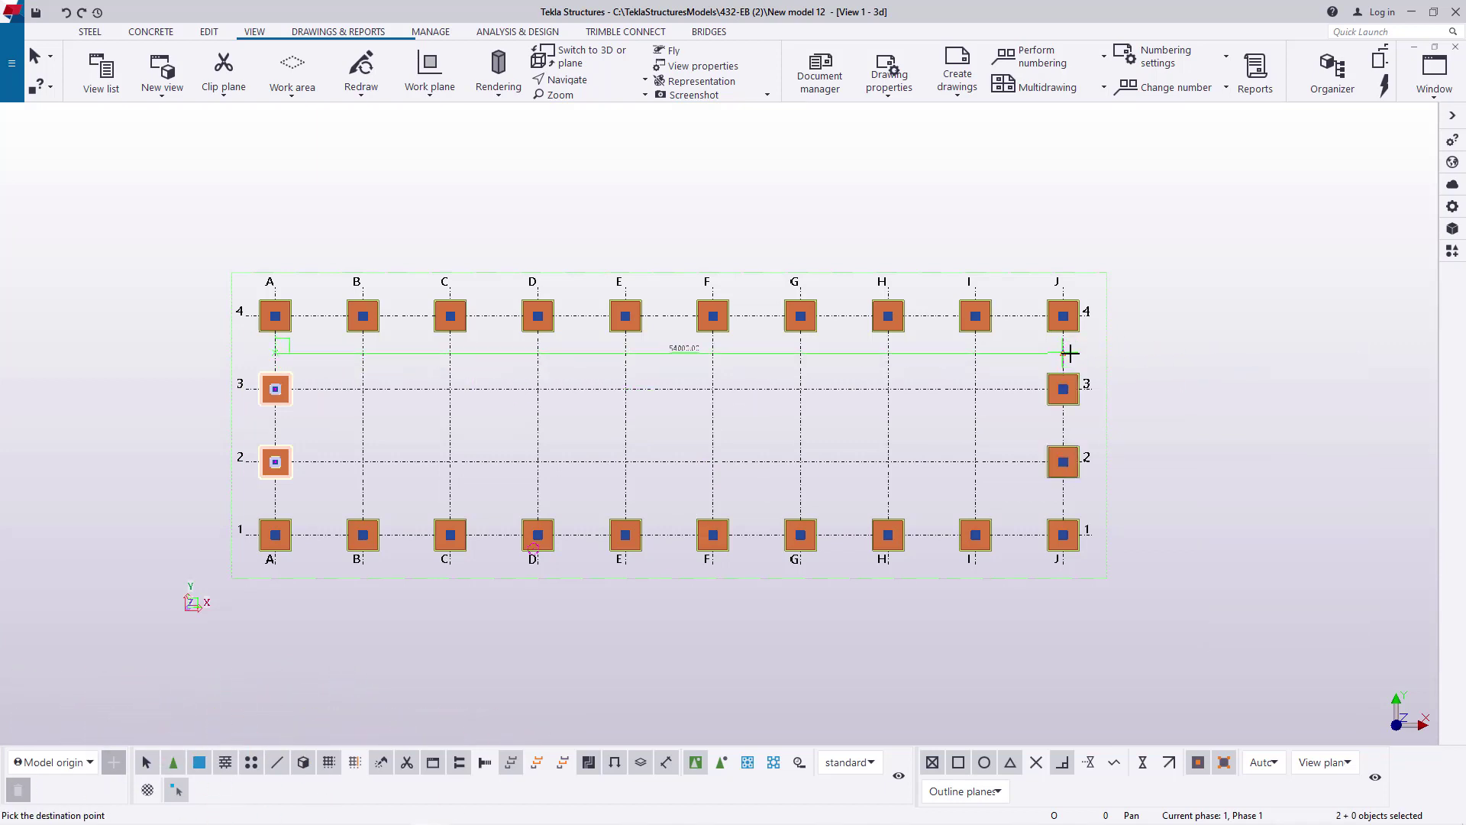
pyautogui.rightClick(1207, 302)
pyautogui.click(1241, 318)
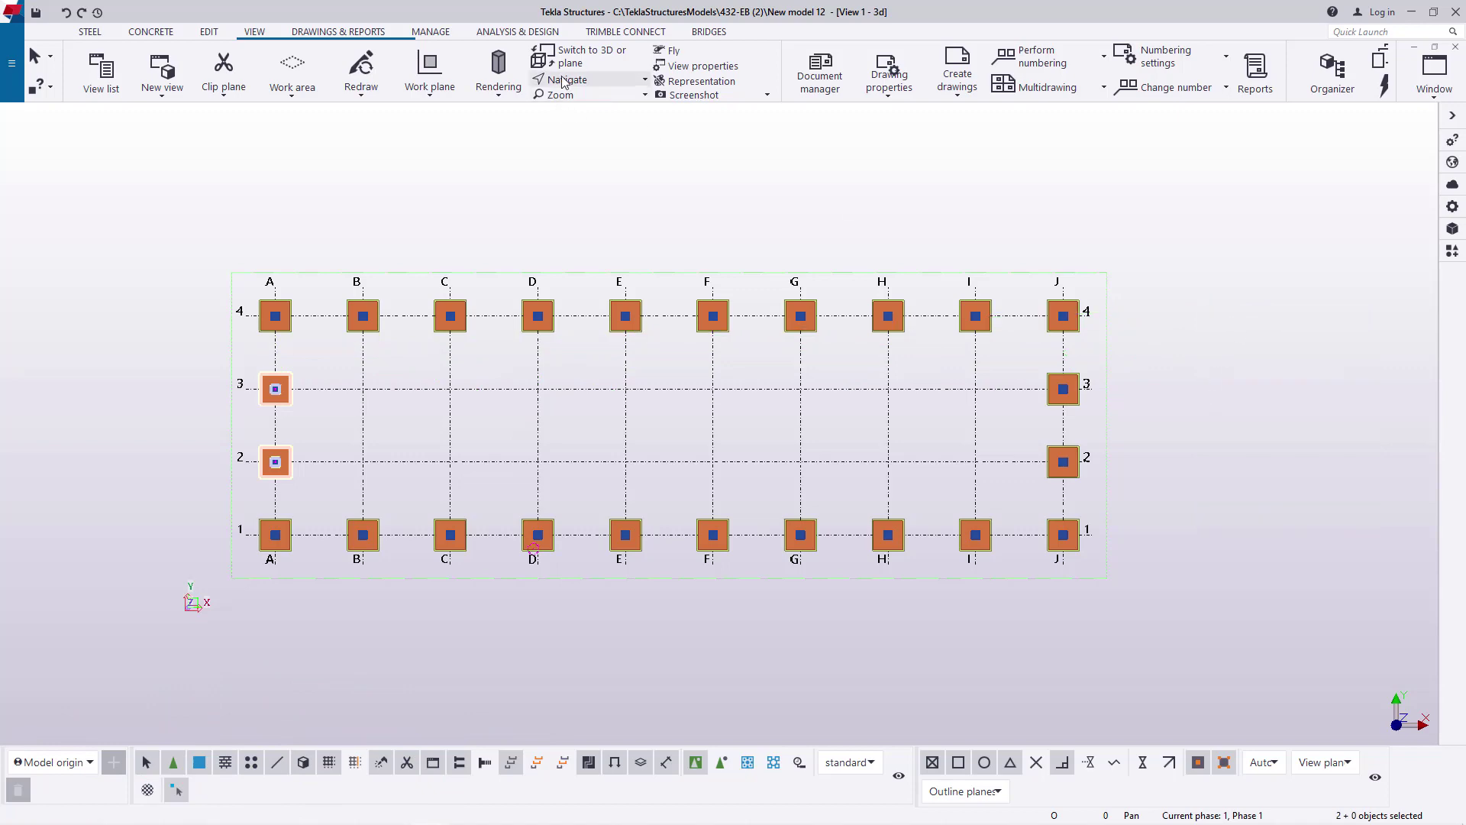
# Switch the view to 3D, inspect the footings around the grid perimeter from a lower angle, and save the model
pyautogui.click(622, 58)
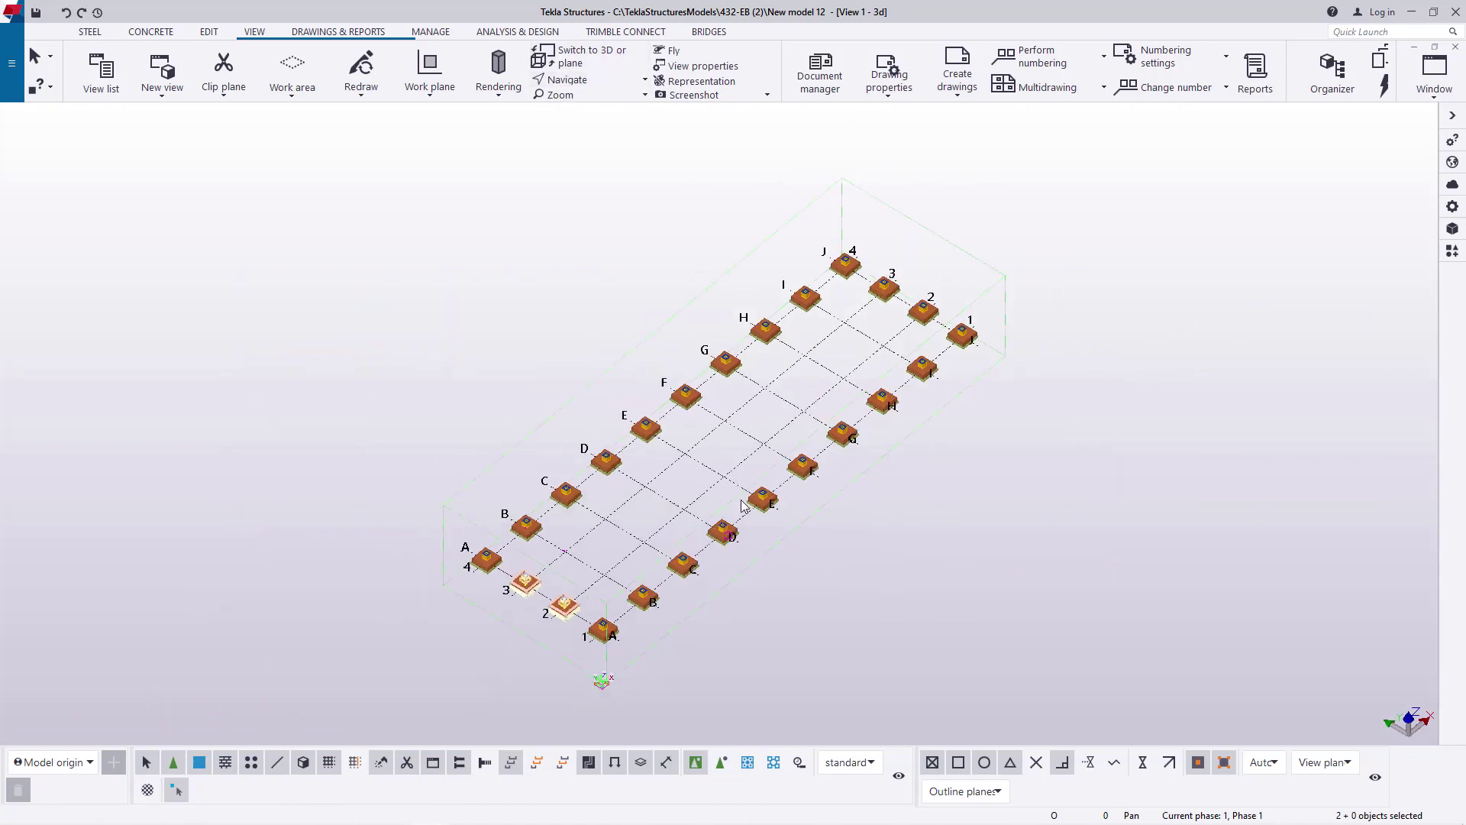
pyautogui.scroll(5, 658, 462)
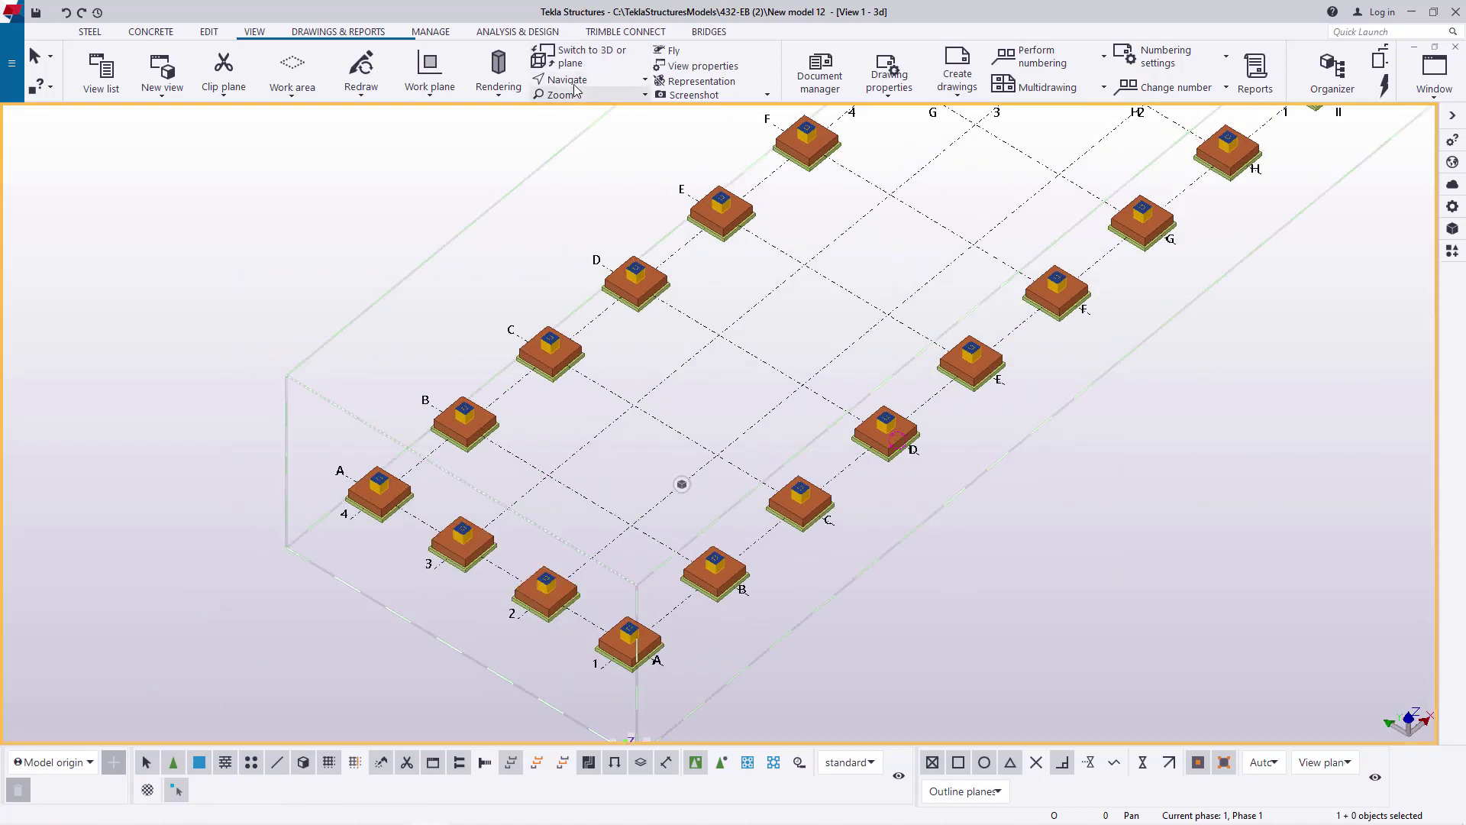
pyautogui.click(645, 79)
pyautogui.click(585, 108)
pyautogui.moveTo(633, 285); pyautogui.dragTo(503, 464)
pyautogui.scroll(-5, 641, 340)
pyautogui.keyDown('ctrl'); pyautogui.moveTo(642, 340); pyautogui.dragTo(739, 344, button='middle'); pyautogui.keyUp('ctrl')
pyautogui.scroll(5, 739, 343)
pyautogui.rightClick(666, 339)
pyautogui.click(691, 349)
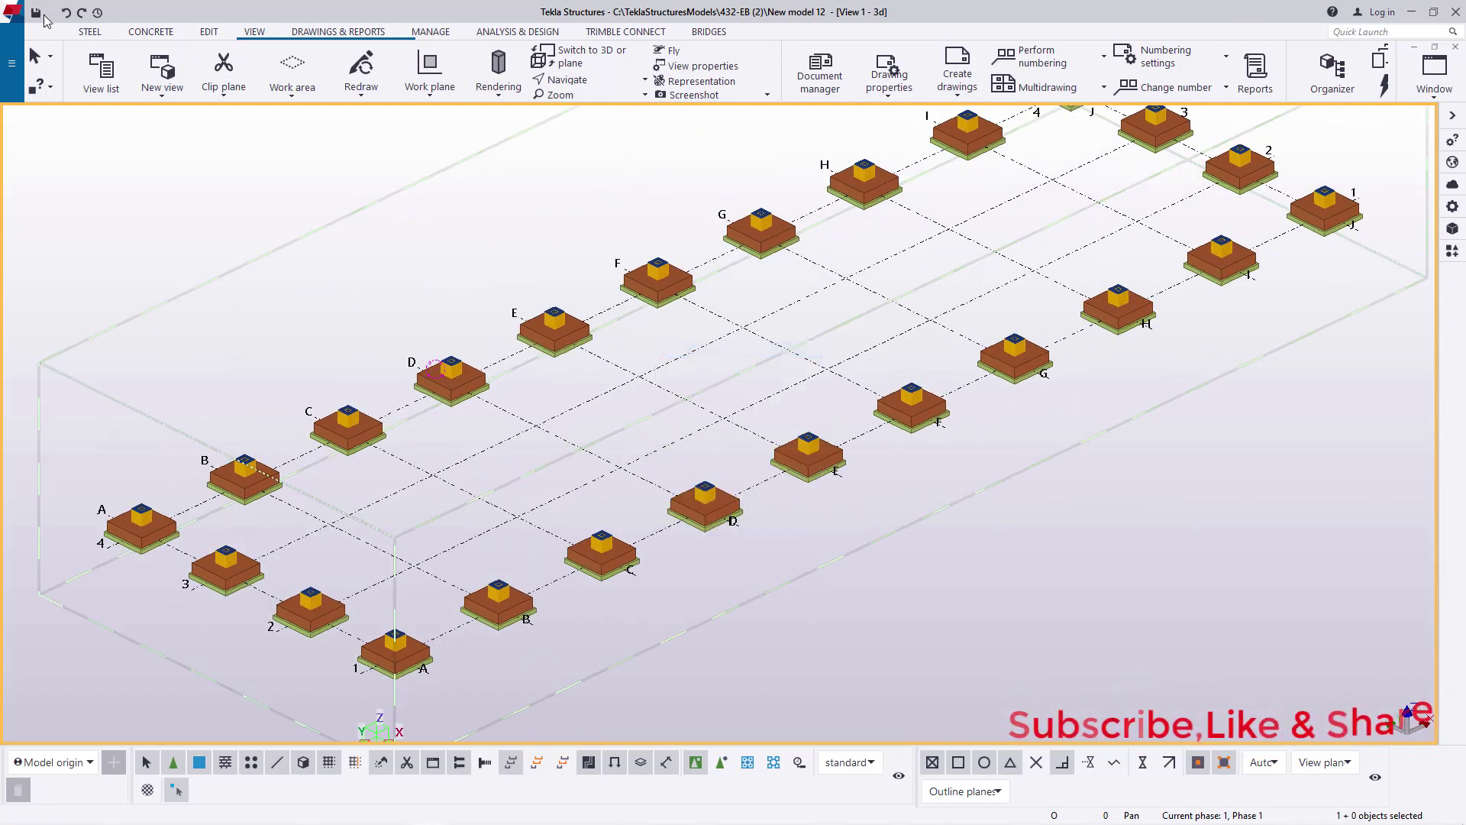
pyautogui.click(36, 13)
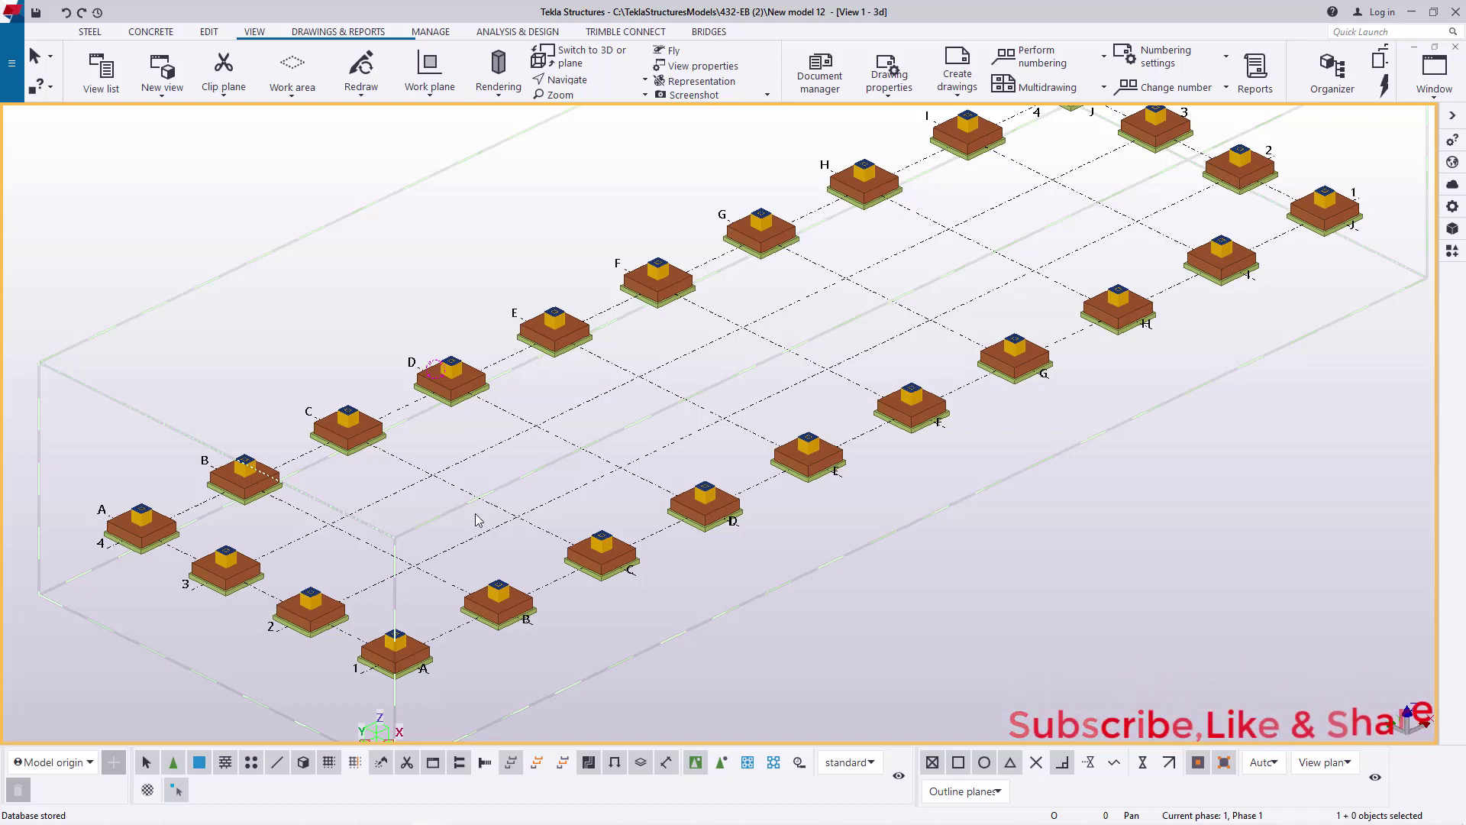
# Examine the footings near corner A-1 and along grid lines 1 and 4 up close from different 3D angles
pyautogui.scroll(1, 324, 540)
pyautogui.click(567, 79)
pyautogui.click(568, 164)
pyautogui.click(669, 550)
pyautogui.scroll(5, 669, 550)
pyautogui.scroll(1, 675, 545)
pyautogui.scroll(-3, 675, 545)
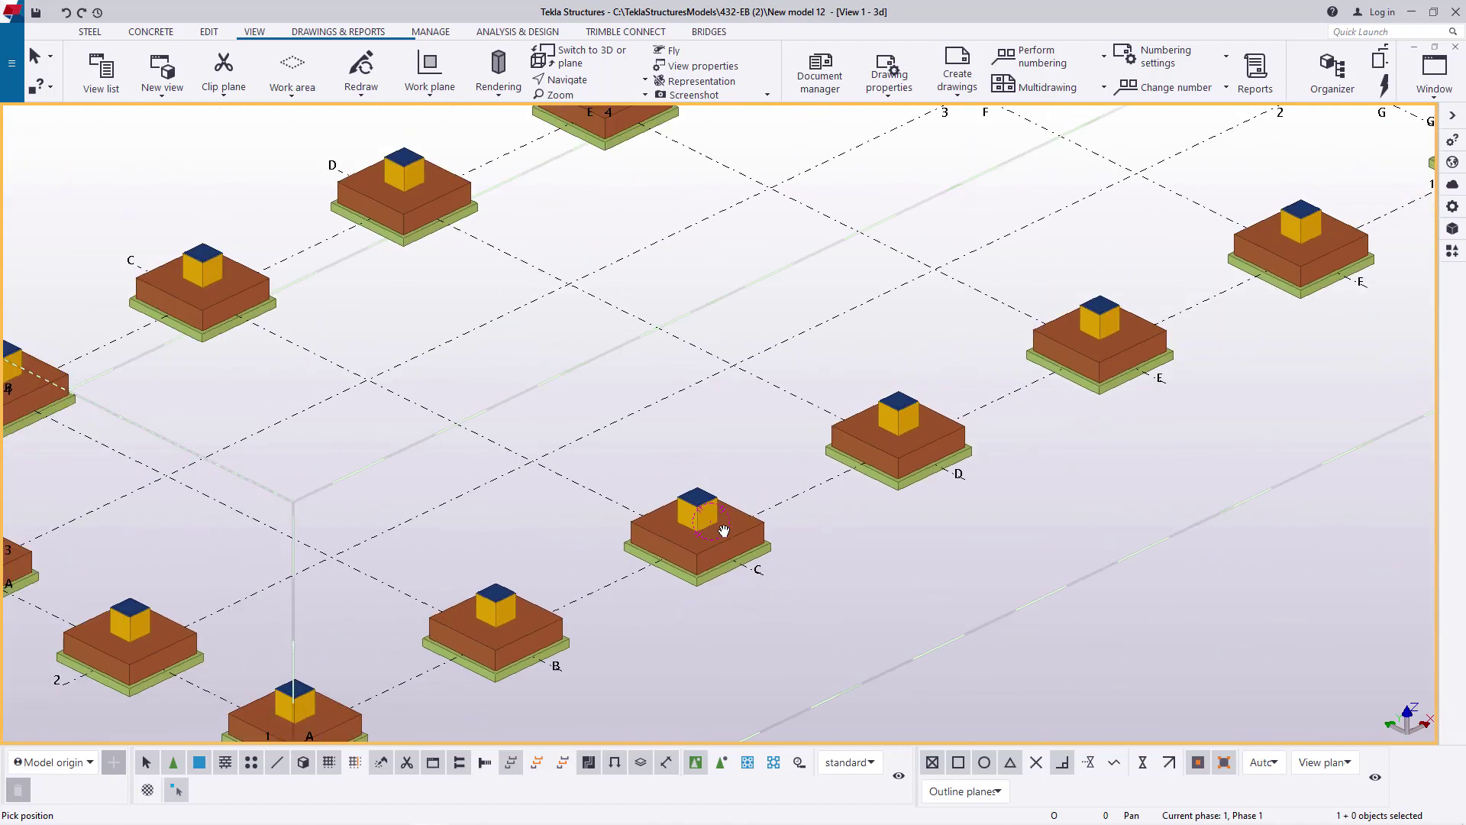
pyautogui.keyDown('ctrl'); pyautogui.moveTo(674, 545); pyautogui.dragTo(567, 508, button='middle'); pyautogui.keyUp('ctrl')
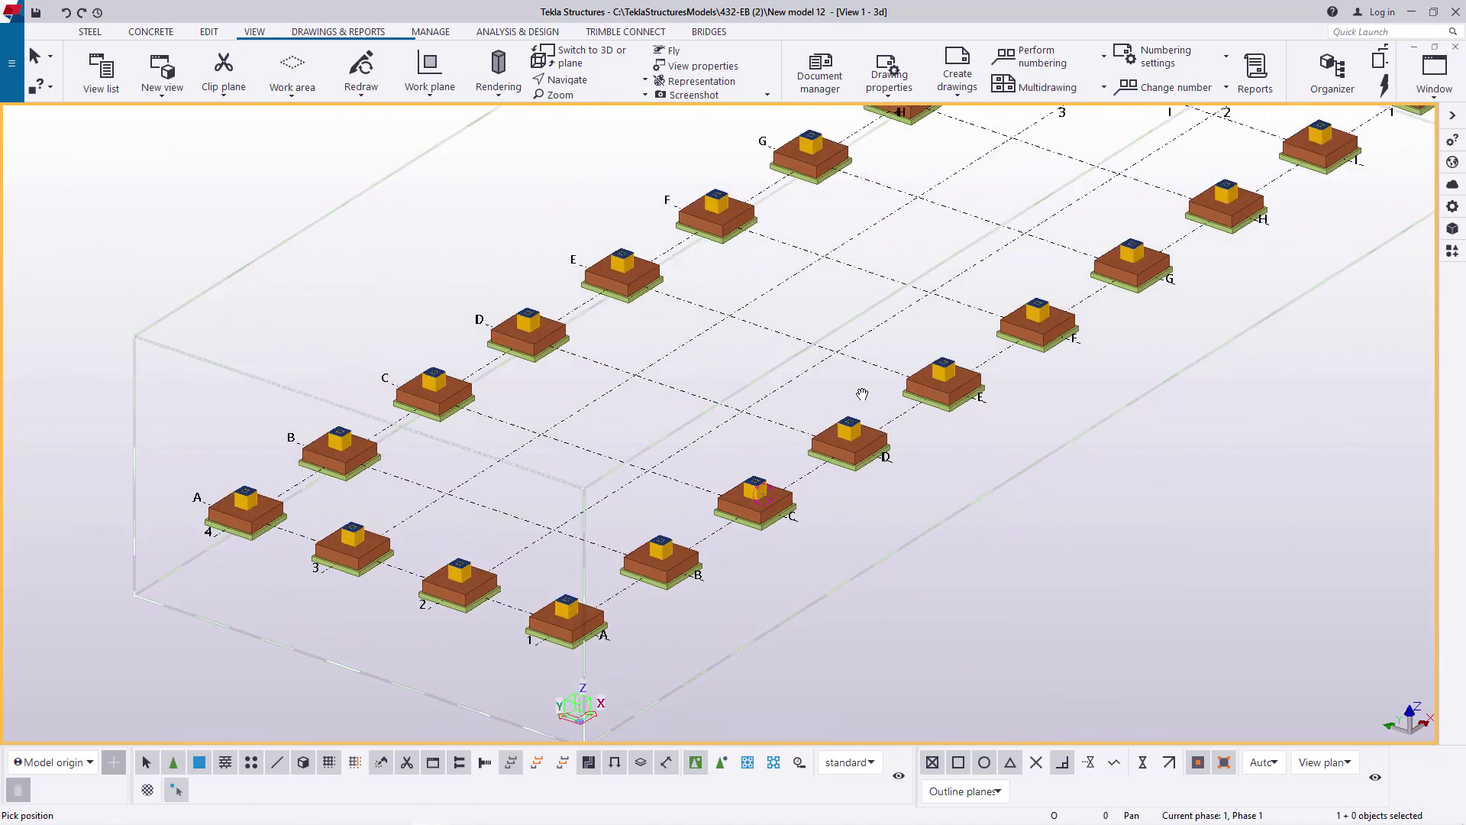
pyautogui.scroll(2, 485, 514)
pyautogui.keyDown('ctrl'); pyautogui.moveTo(617, 438); pyautogui.dragTo(620, 435, button='middle'); pyautogui.keyUp('ctrl')
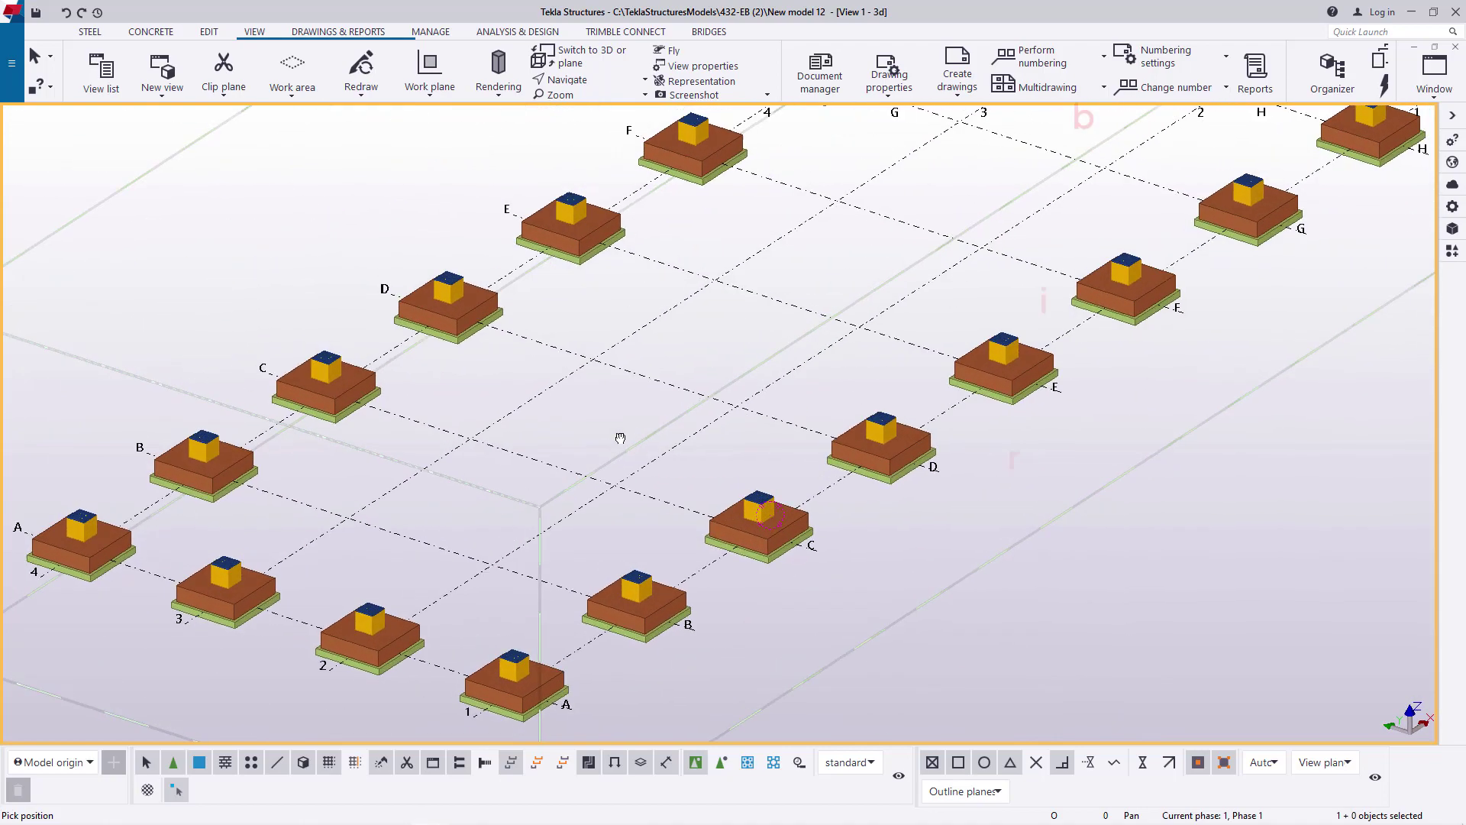